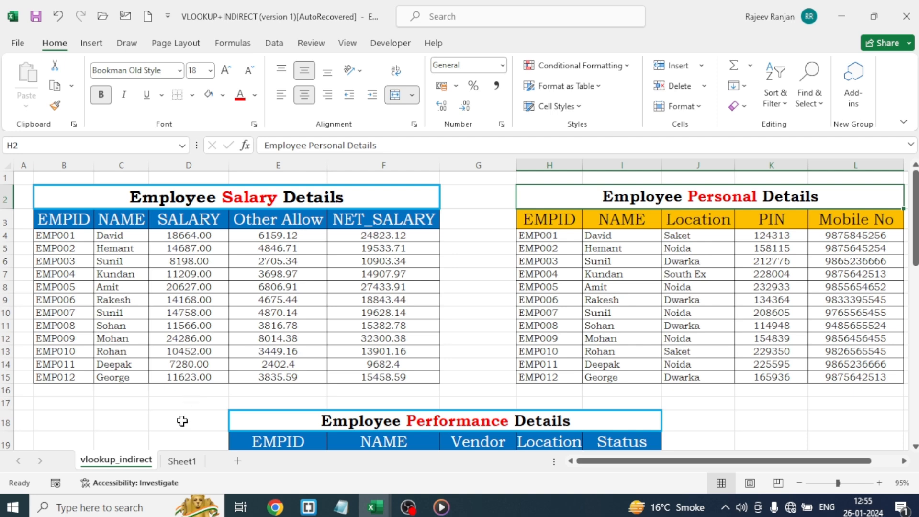
Step: On Sheet1, enter =INDIRECT(J6) in cell J7 so it returns the cell referenced by the text in J6
{"action": "left_click", "coordinate": [189, 466]}
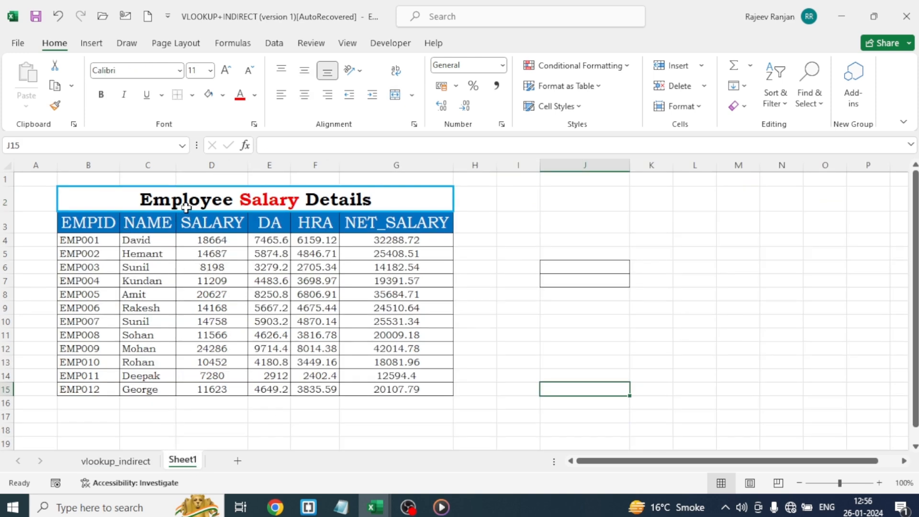
{"action": "left_click", "coordinate": [141, 243]}
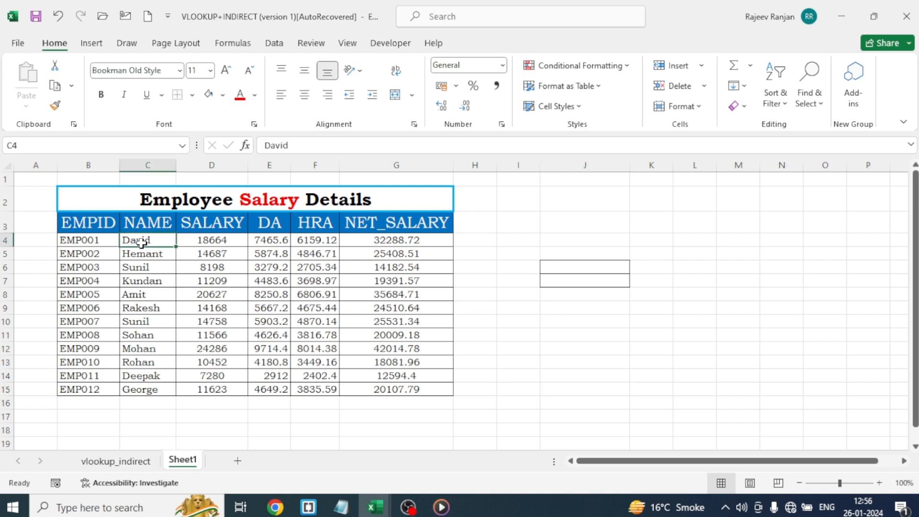
{"action": "left_click", "coordinate": [605, 283]}
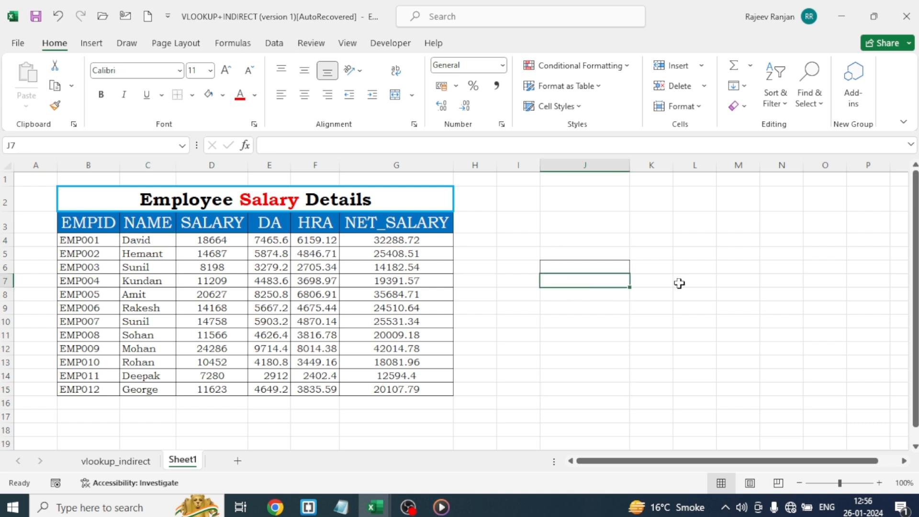
{"action": "type", "text": "=IN"}
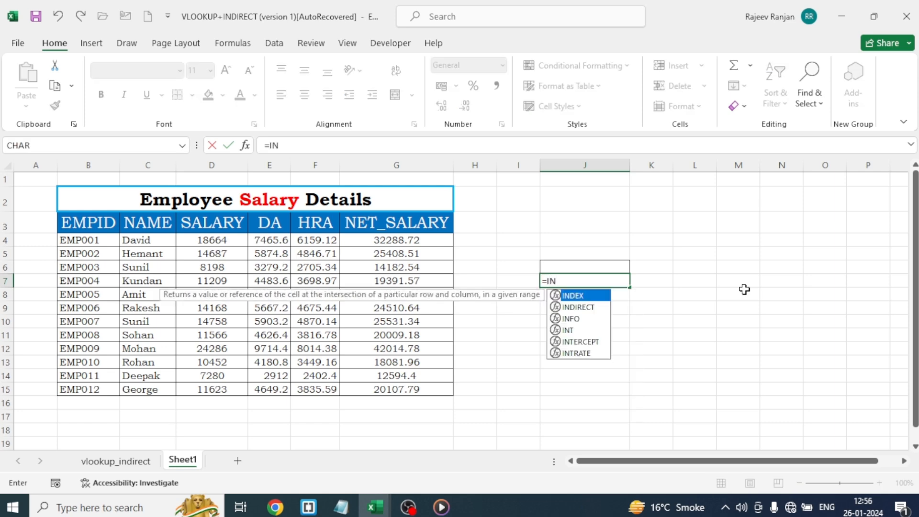
{"action": "type", "text": "DIR"}
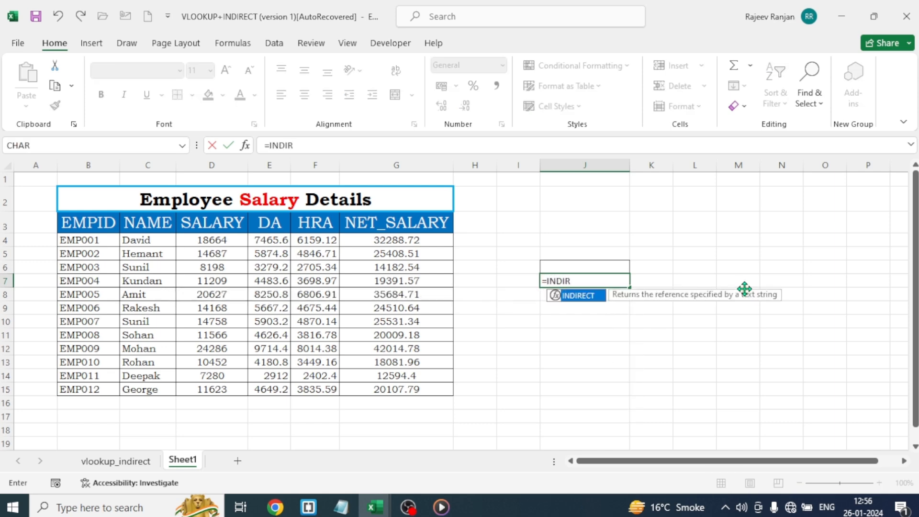
{"action": "key", "text": "Tab"}
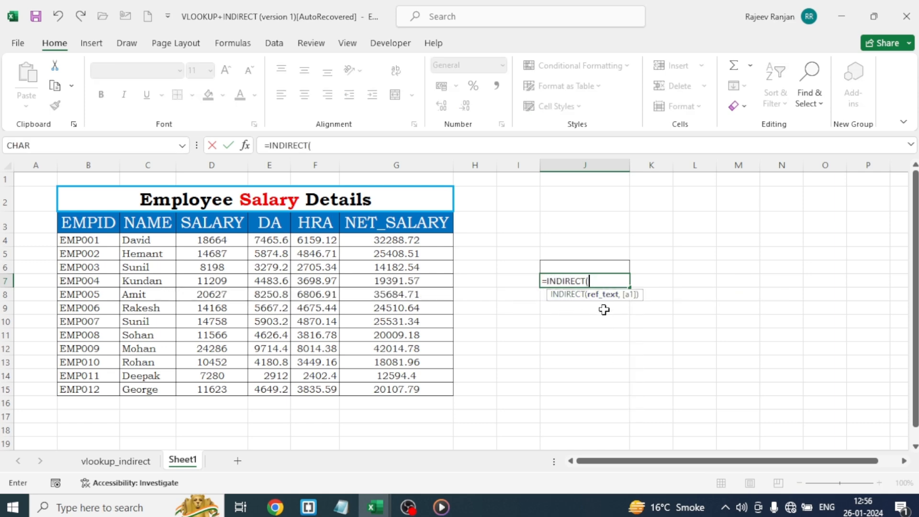
{"action": "left_click", "coordinate": [577, 268]}
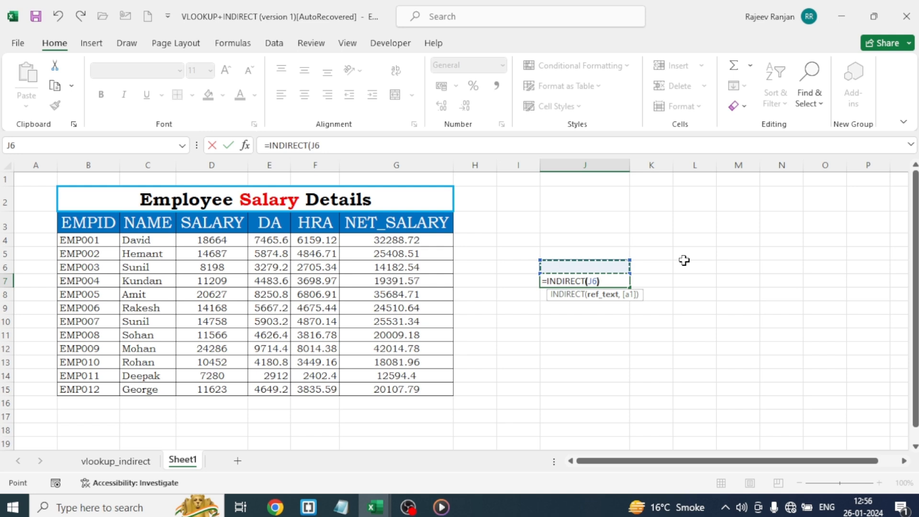
{"action": "type", "text": ")"}
{"action": "key", "text": "Return"}
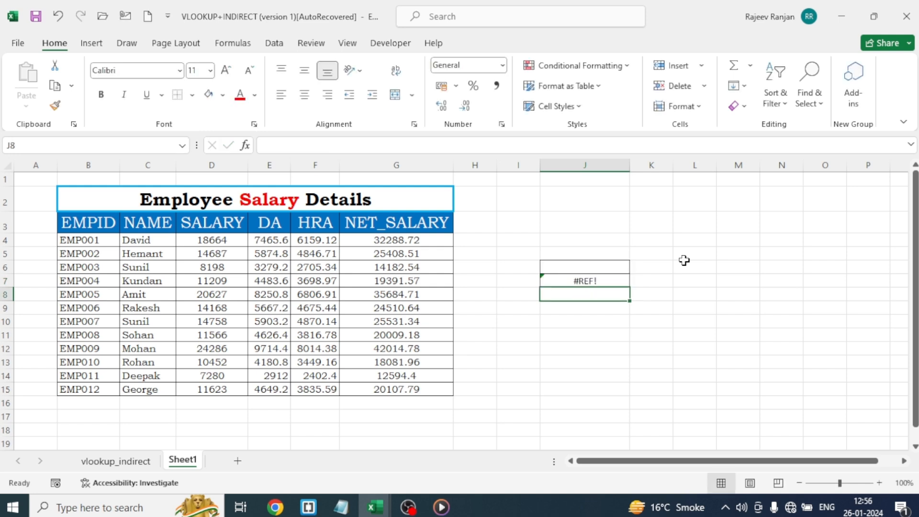
Step: Enter C4 as the reference text in cell J6 to retrieve the first employee's name through INDIRECT
{"action": "left_click", "coordinate": [600, 281]}
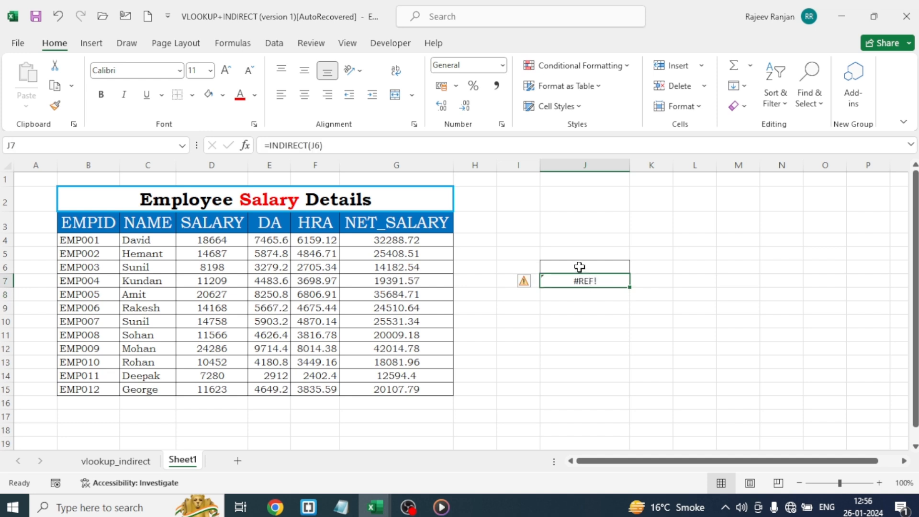
{"action": "left_click", "coordinate": [579, 267]}
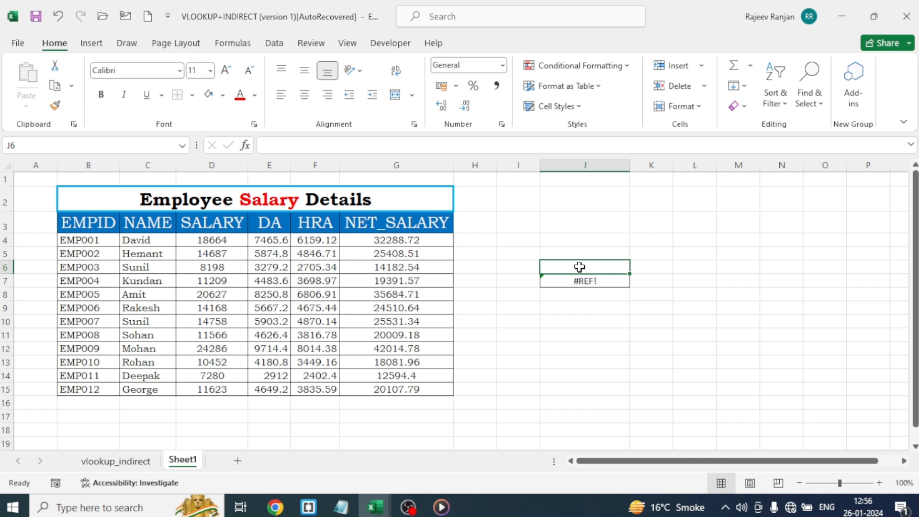
{"action": "left_click", "coordinate": [143, 239]}
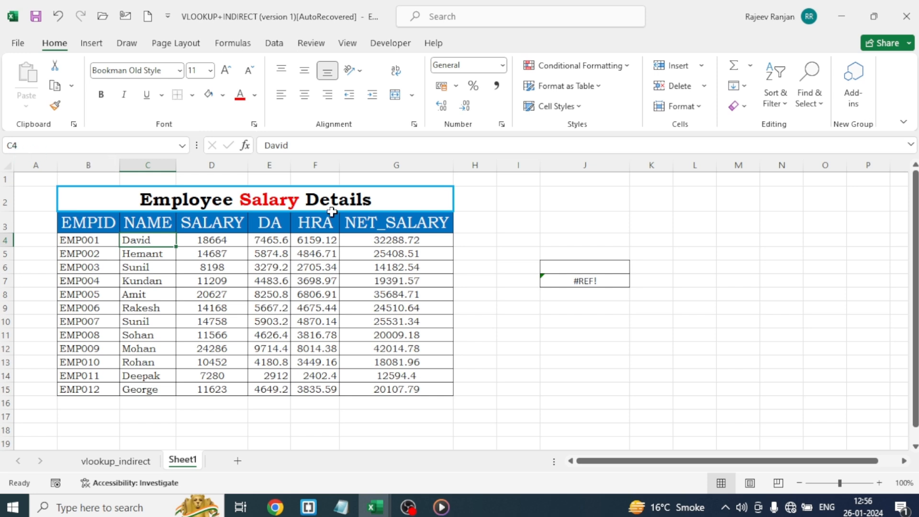
{"action": "left_click", "coordinate": [573, 270]}
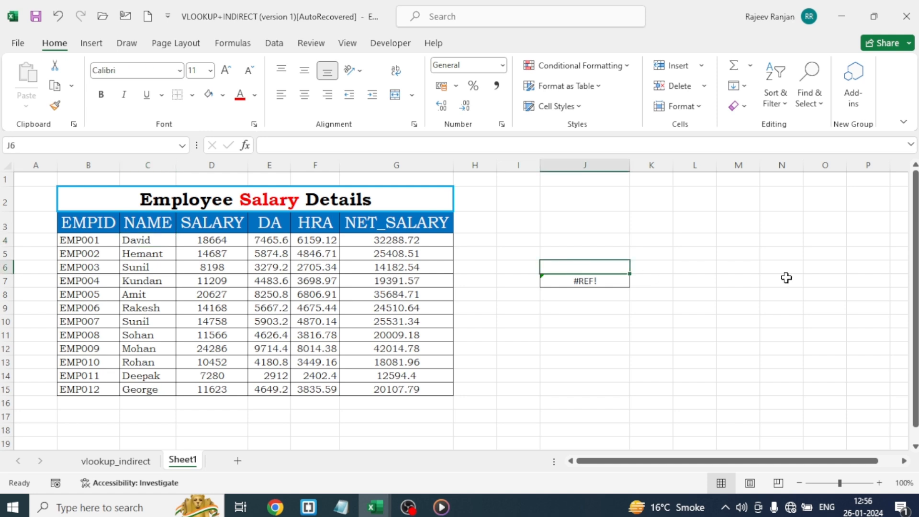
{"action": "type", "text": "C4"}
{"action": "key", "text": "Return"}
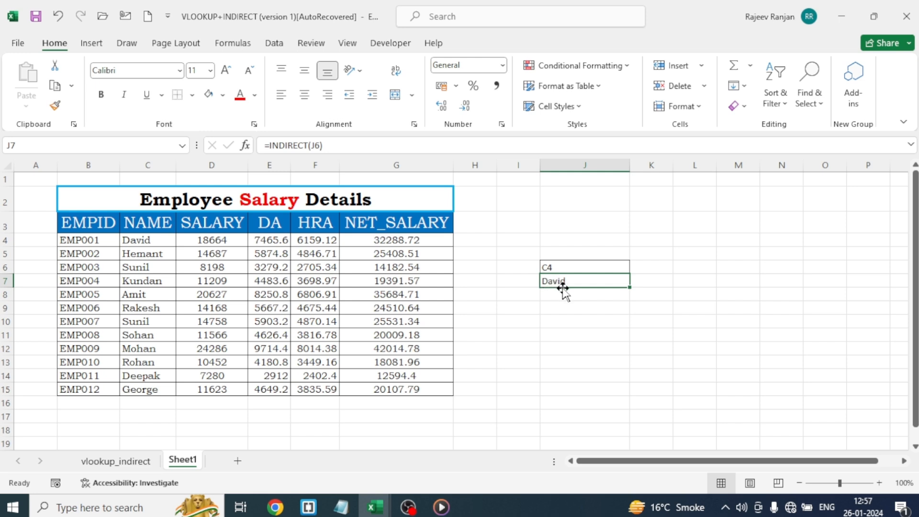
Step: Change the reference text in J6 to D4 to retrieve the first employee's salary
{"action": "left_click", "coordinate": [213, 242]}
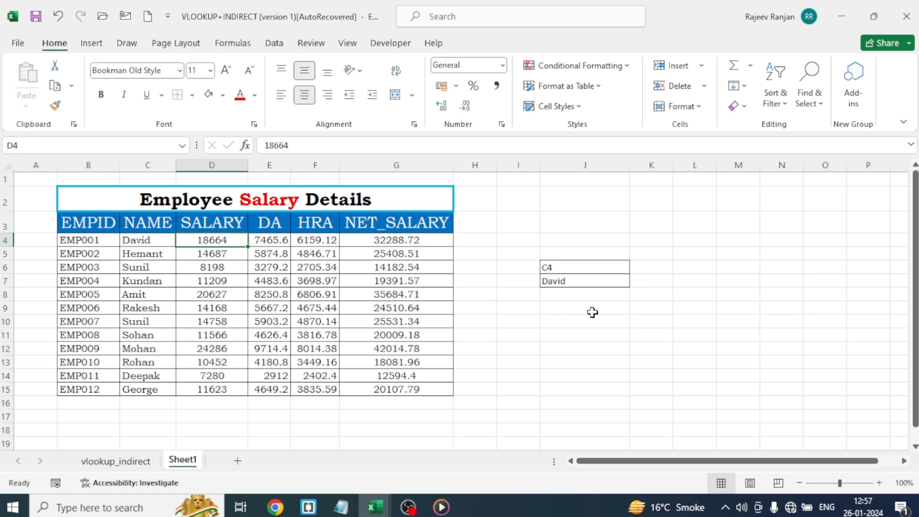
{"action": "left_click", "coordinate": [550, 267]}
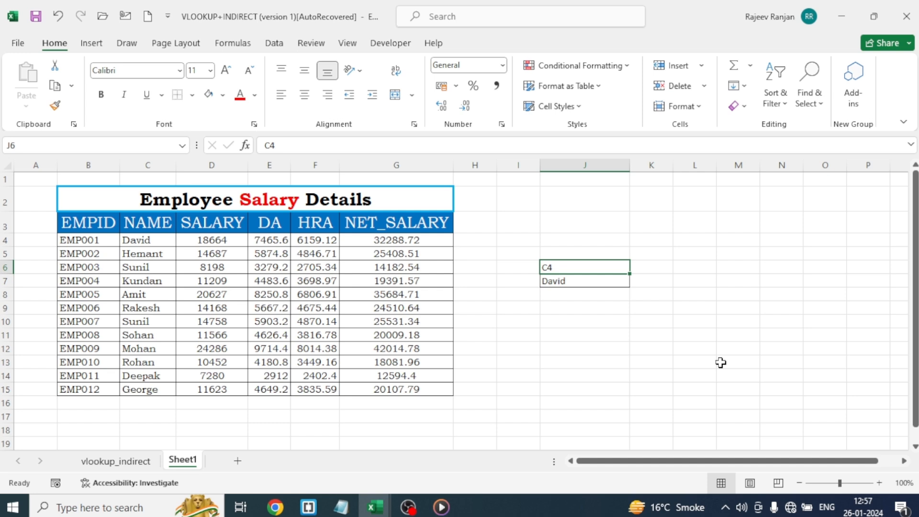
{"action": "type", "text": "D4"}
{"action": "key", "text": "Return"}
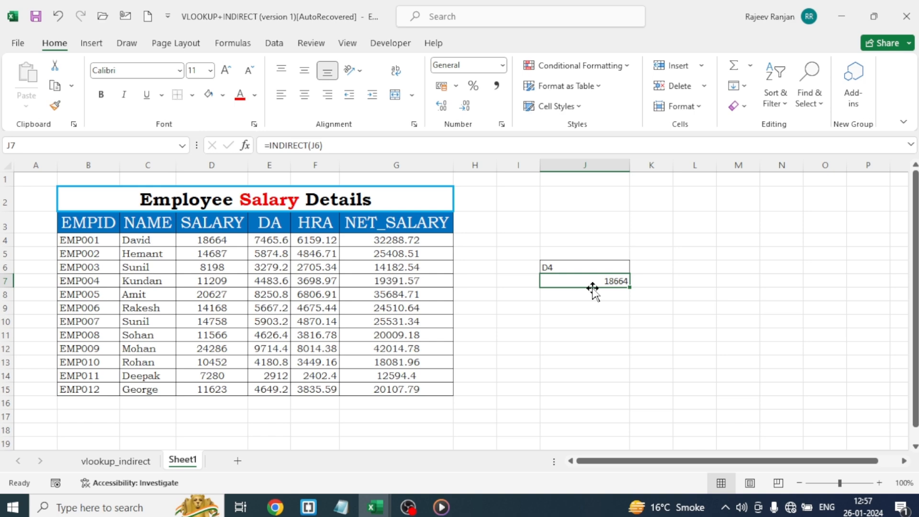
Step: On the vlookup_indirect sheet, review the Employee Performance table, the finished lookup form and the SOURCE choices offered in E36
{"action": "left_click", "coordinate": [117, 461]}
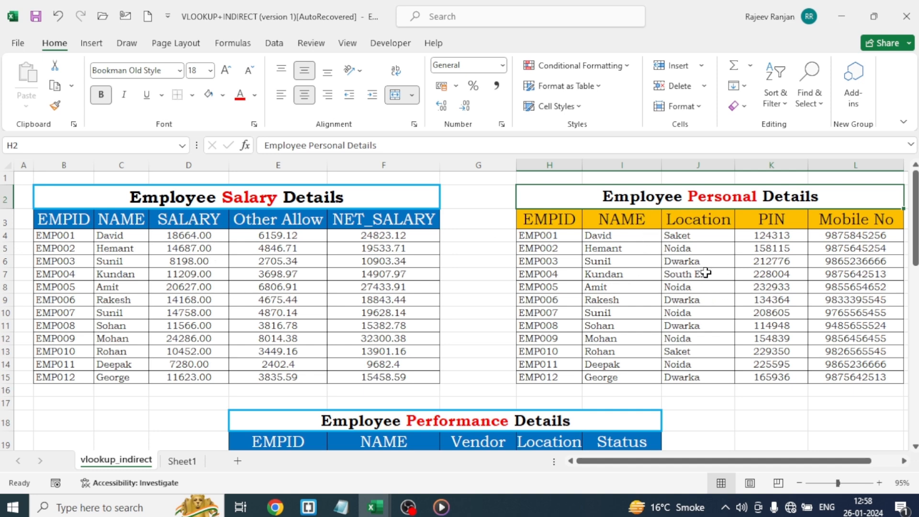
{"action": "left_click_drag", "start_coordinate": [915, 215], "coordinate": [915, 297]}
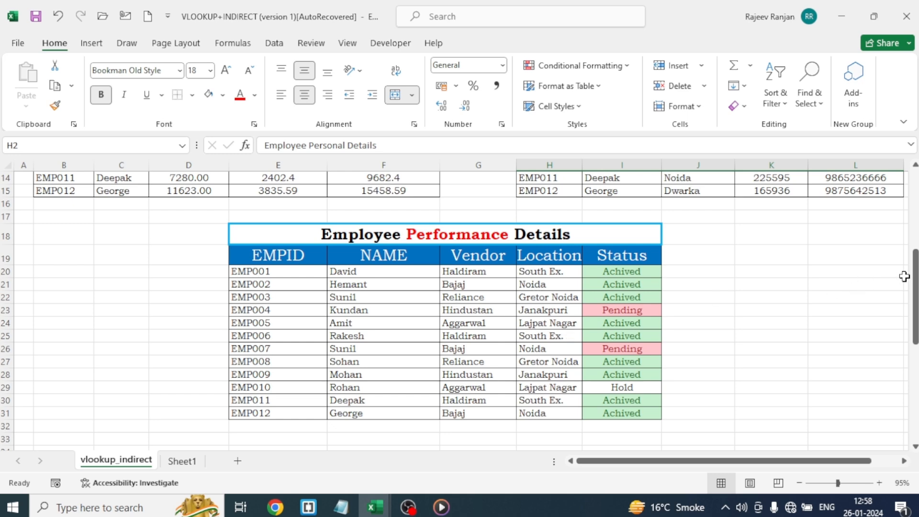
{"action": "left_click_drag", "start_coordinate": [915, 282], "coordinate": [913, 376]}
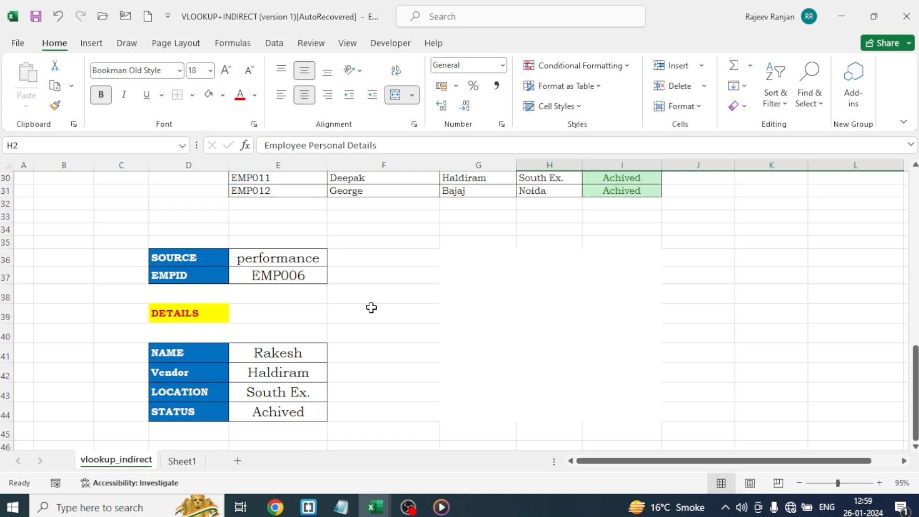
{"action": "left_click", "coordinate": [299, 261]}
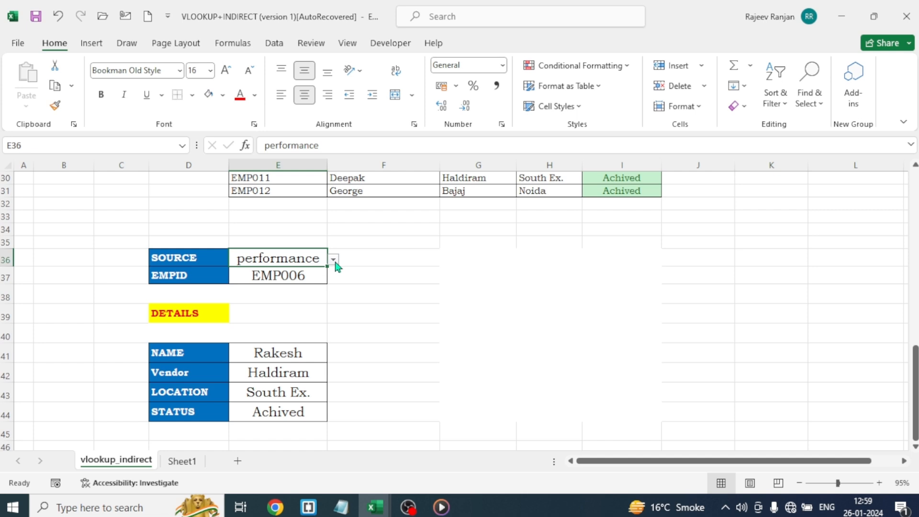
{"action": "left_click", "coordinate": [333, 260]}
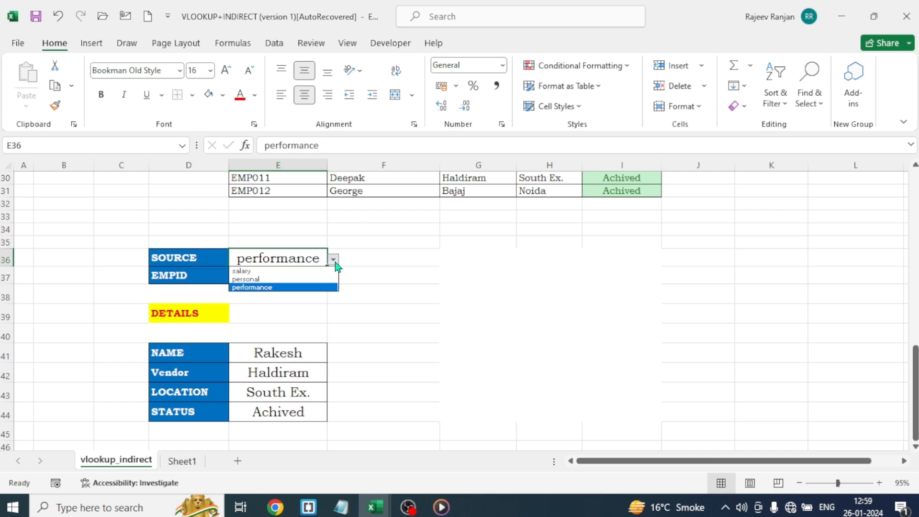
{"action": "left_click", "coordinate": [364, 261]}
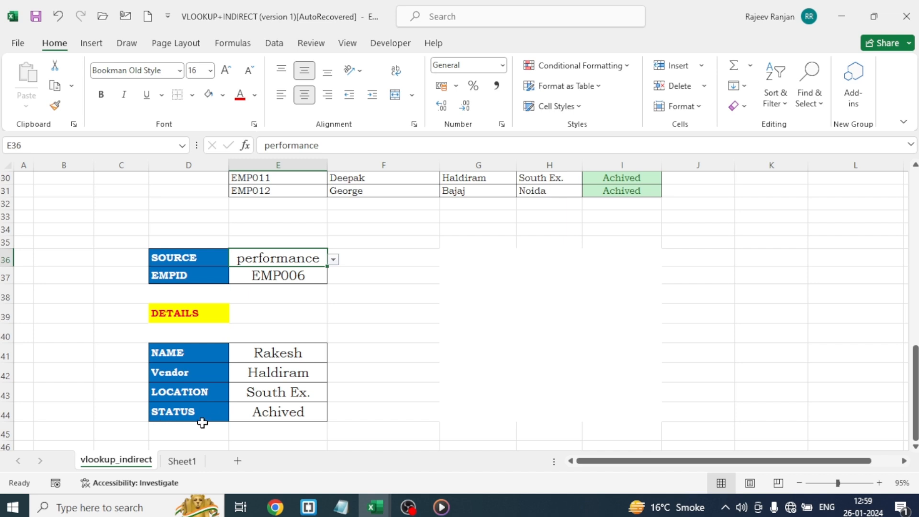
Step: Test the SOURCE choice in E36 with salary, and set it to personal
{"action": "left_click", "coordinate": [333, 260]}
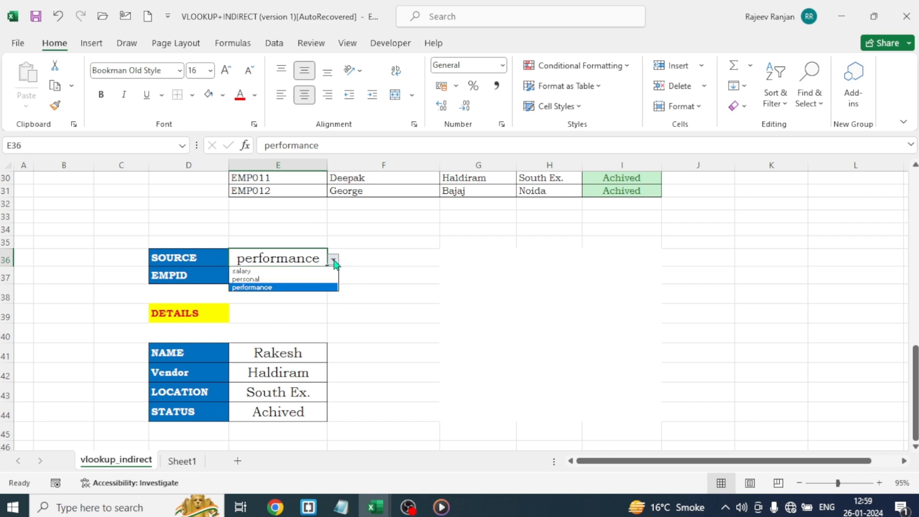
{"action": "left_click", "coordinate": [272, 272]}
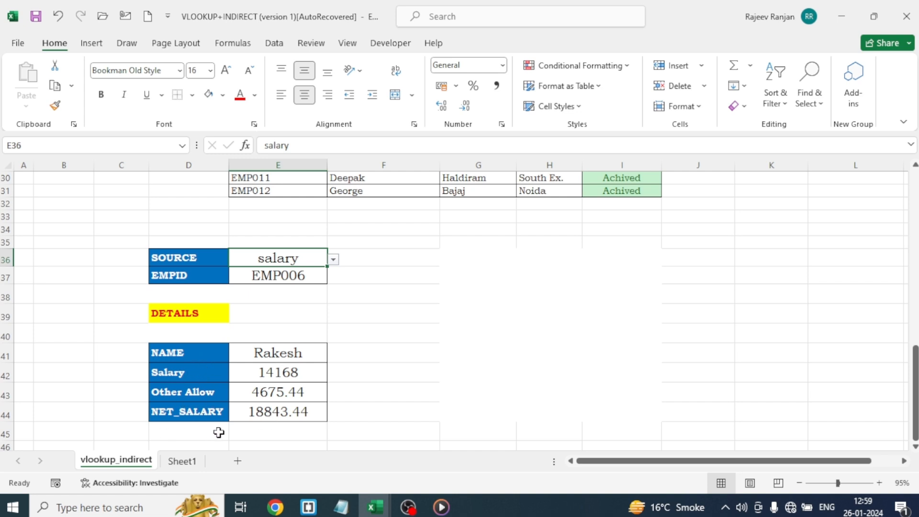
{"action": "left_click", "coordinate": [333, 261]}
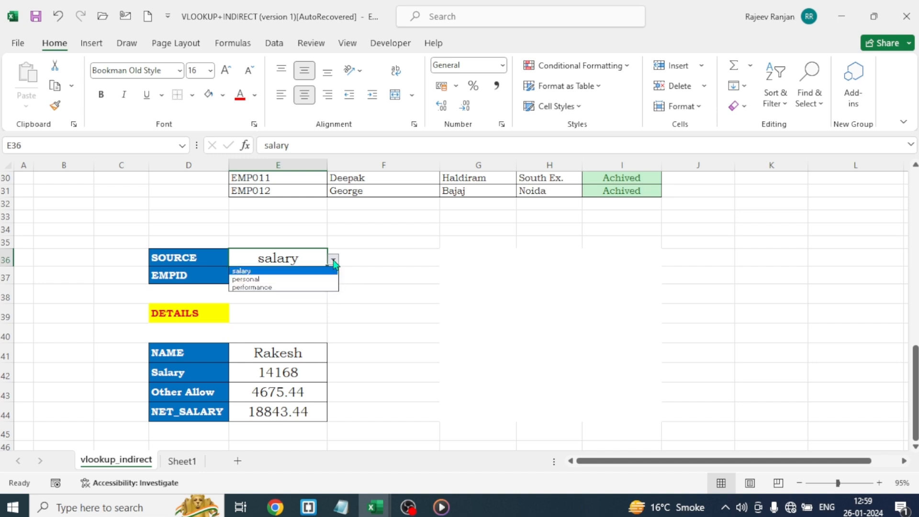
{"action": "left_click", "coordinate": [272, 280]}
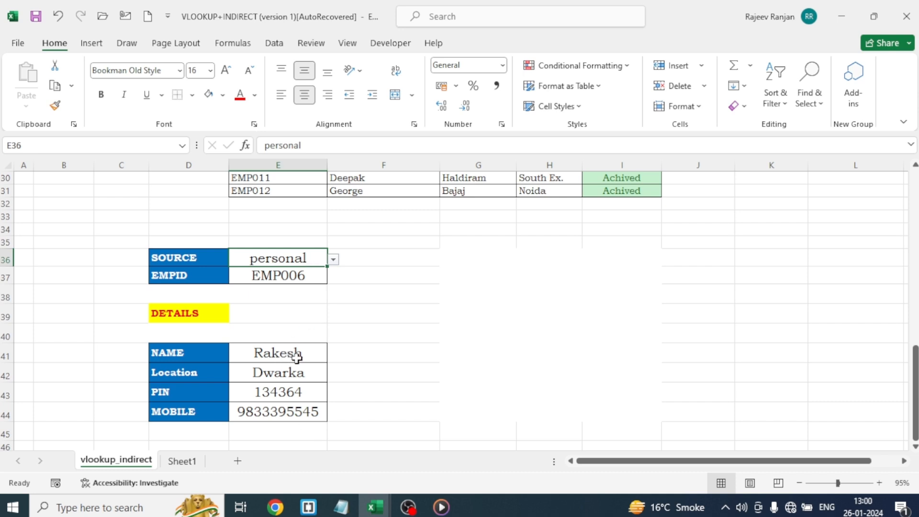
Step: Set the EMPID in E37 to the eighth employee's ID to retrieve that employee's personal details
{"action": "left_click", "coordinate": [278, 282]}
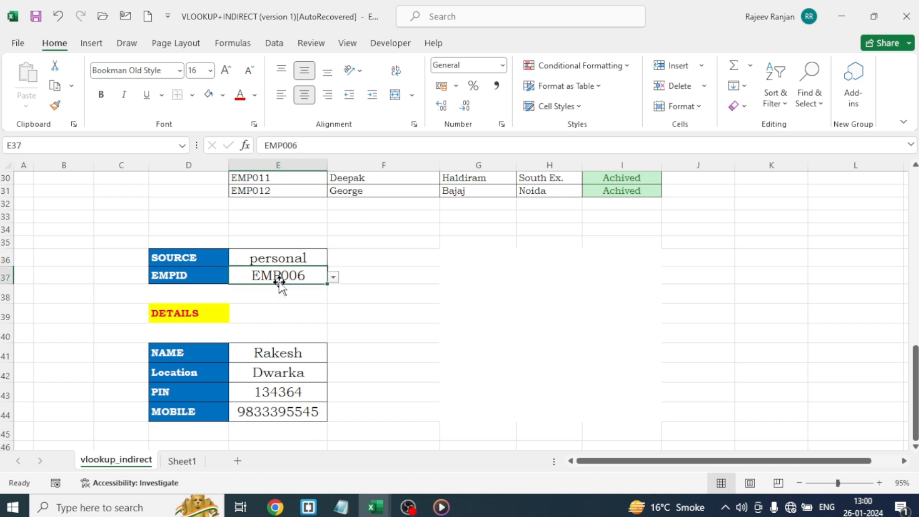
{"action": "left_click", "coordinate": [333, 277]}
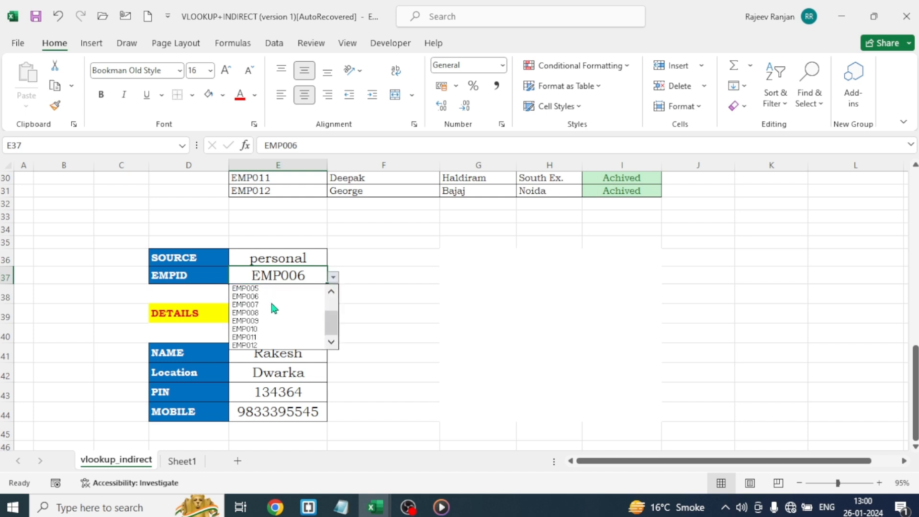
{"action": "left_click", "coordinate": [266, 314]}
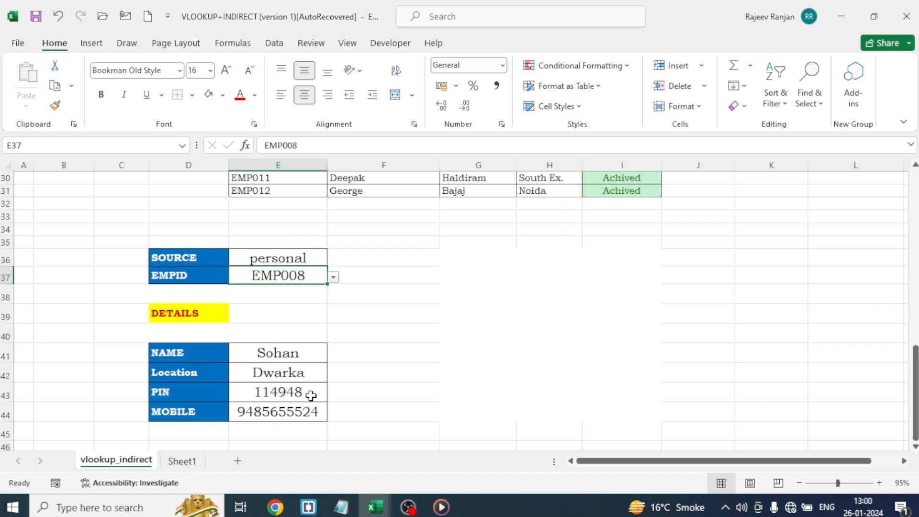
Step: Copy the formatting of the SOURCE and EMPID label cells D36:D37 onto the empty cells G36:G37
{"action": "scroll", "coordinate": [312, 396], "scroll_direction": "up", "scroll_amount": 1}
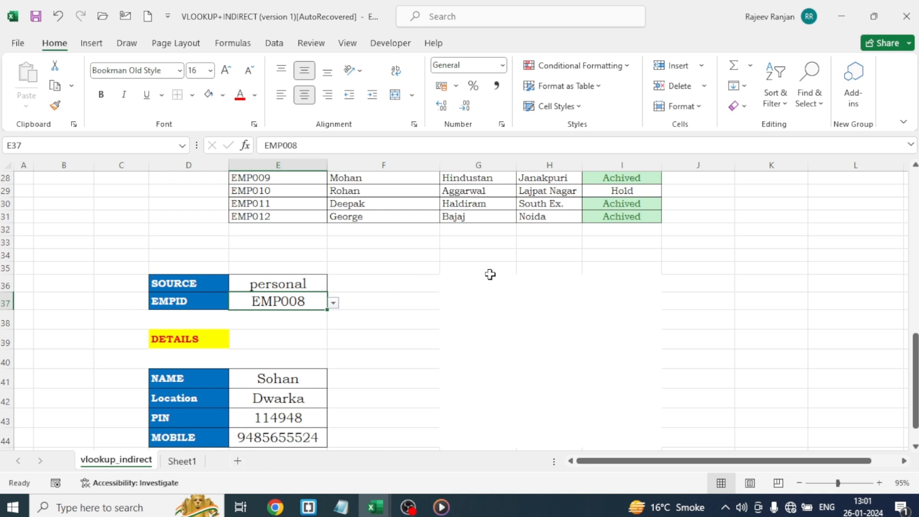
{"action": "left_click_drag", "start_coordinate": [468, 279], "coordinate": [474, 297]}
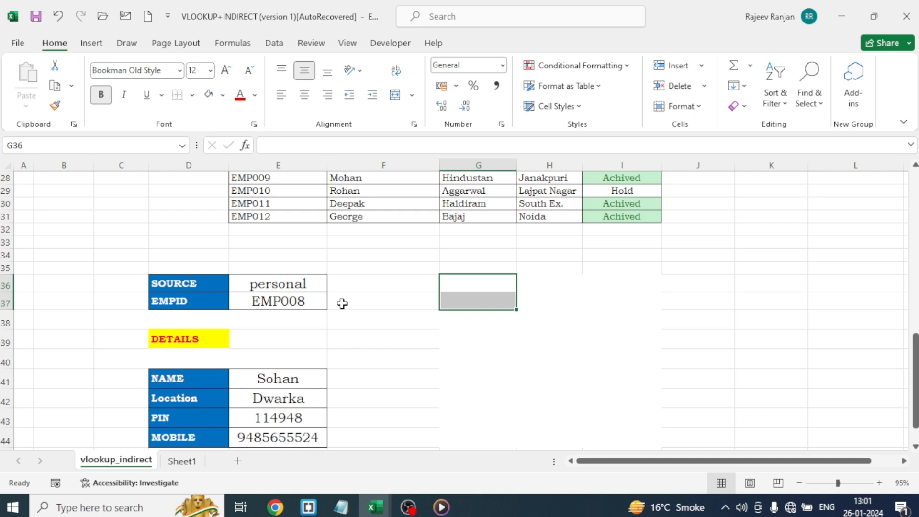
{"action": "left_click_drag", "start_coordinate": [183, 284], "coordinate": [180, 301]}
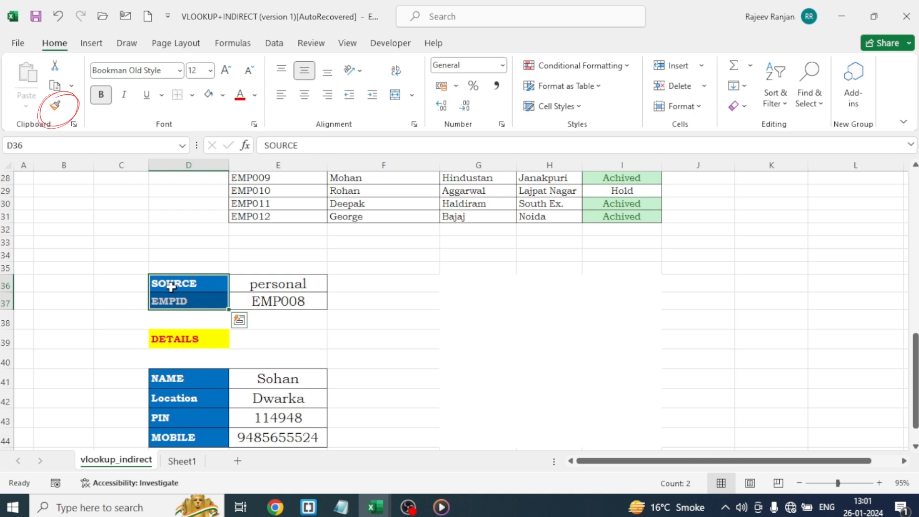
{"action": "left_click", "coordinate": [56, 107]}
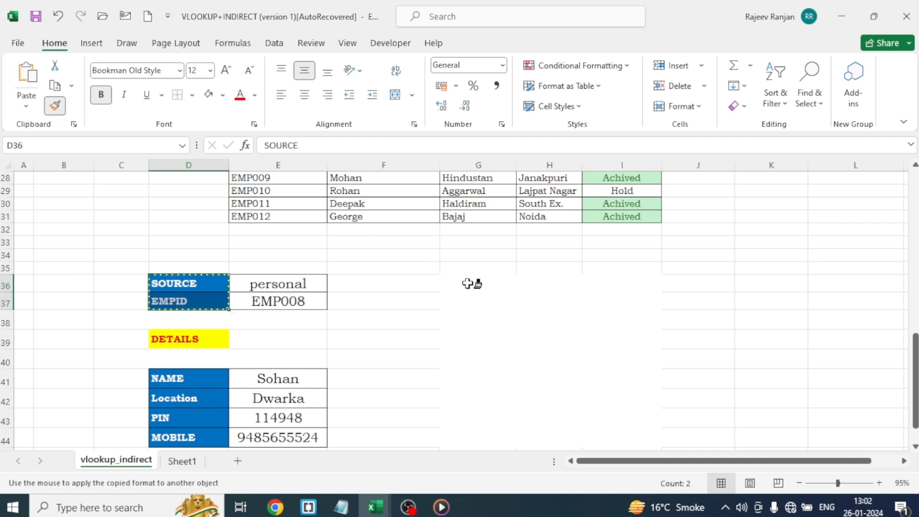
{"action": "left_click_drag", "start_coordinate": [466, 283], "coordinate": [467, 302]}
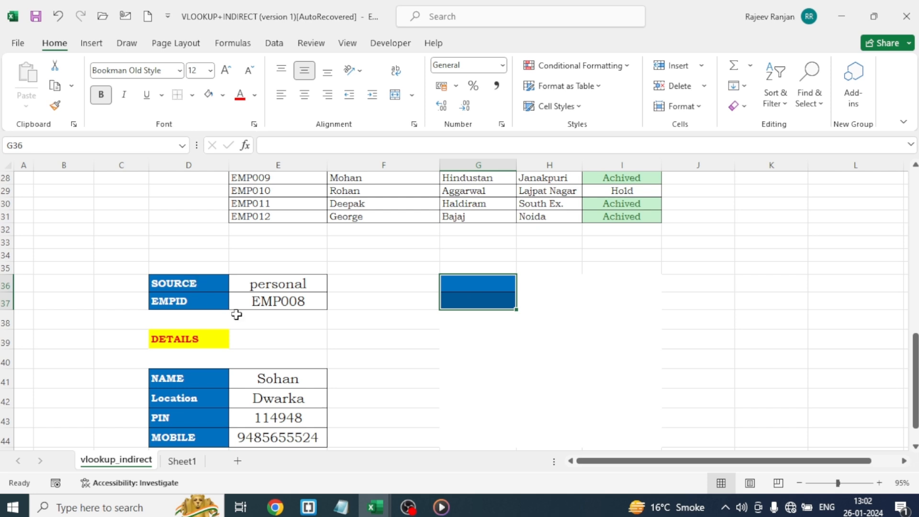
{"action": "left_click", "coordinate": [478, 321]}
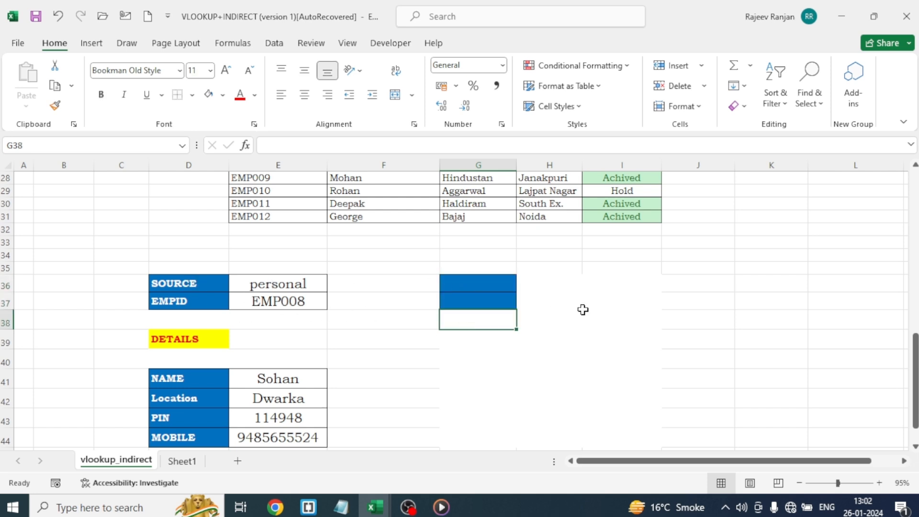
Step: Apply all borders to the empty entry cells H36:I37
{"action": "left_click_drag", "start_coordinate": [546, 281], "coordinate": [573, 310]}
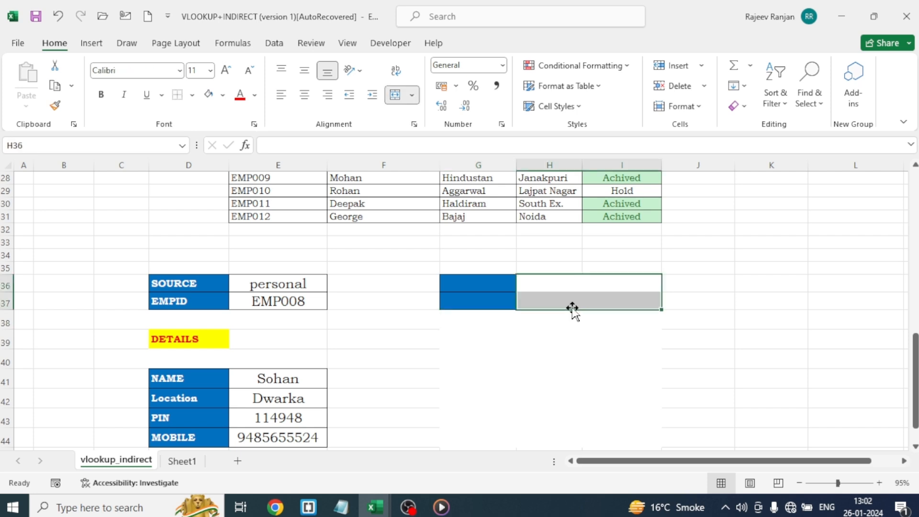
{"action": "left_click", "coordinate": [192, 95]}
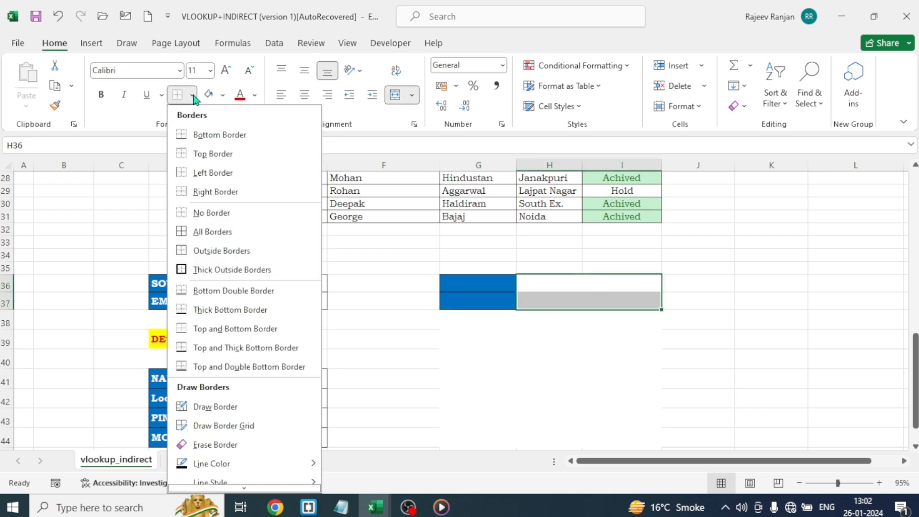
{"action": "left_click", "coordinate": [185, 232]}
{"action": "left_click", "coordinate": [499, 366]}
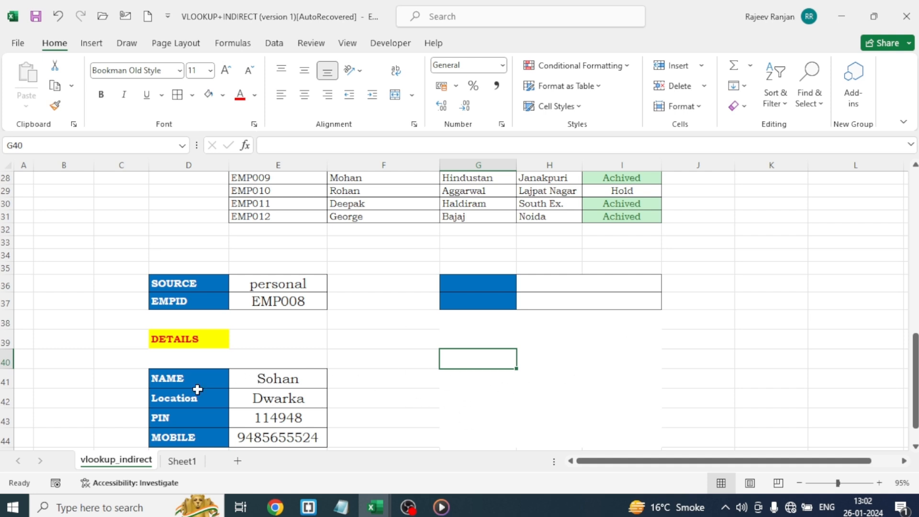
Step: Copy the formatting of labels D41:D44 onto G41:G44, and apply all borders to the adjacent cells H41:I44
{"action": "left_click_drag", "start_coordinate": [171, 381], "coordinate": [171, 433]}
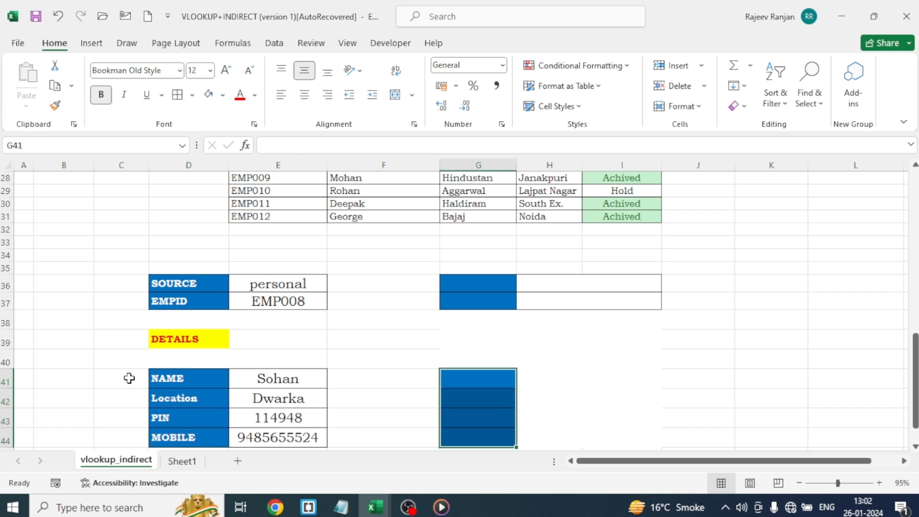
{"action": "left_click", "coordinate": [550, 398]}
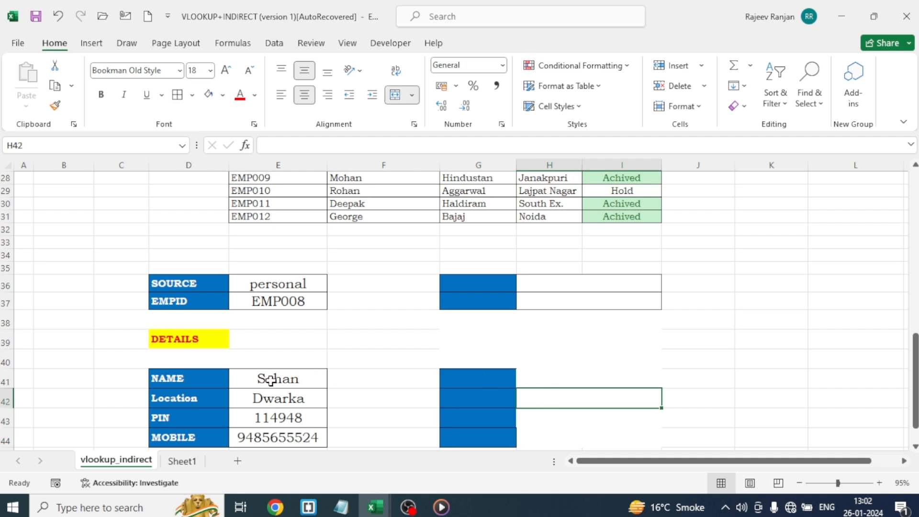
{"action": "left_click", "coordinate": [556, 380]}
{"action": "left_click_drag", "start_coordinate": [563, 398], "coordinate": [550, 431]}
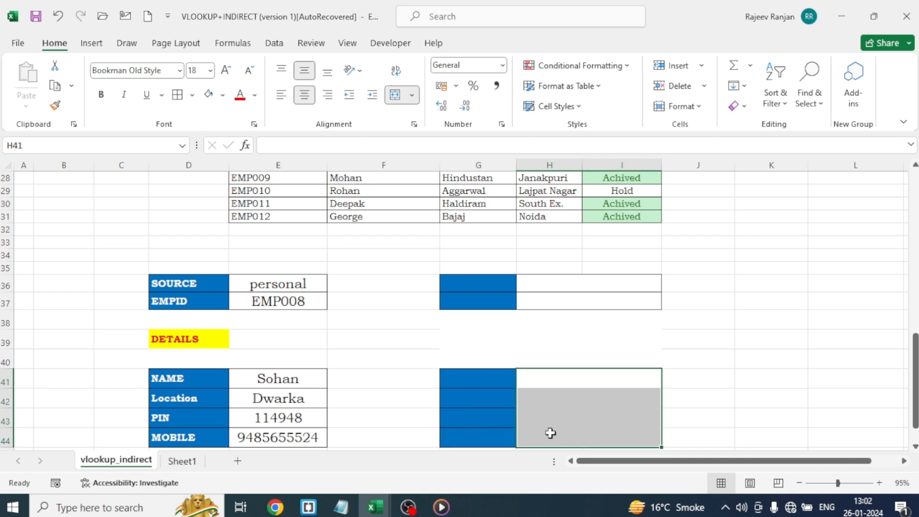
{"action": "left_click", "coordinate": [178, 95]}
{"action": "left_click", "coordinate": [698, 398]}
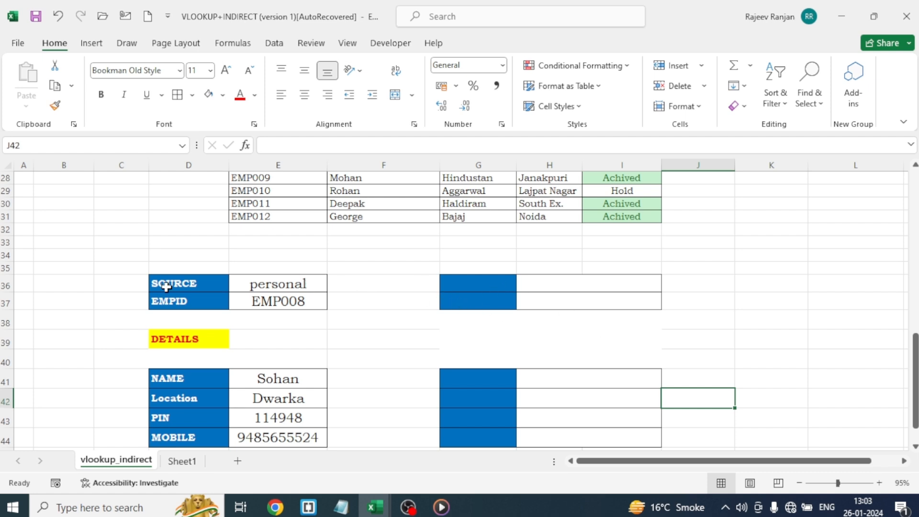
Step: Label G36 as TABLE and G37 as EMPID in the new lookup form
{"action": "left_click", "coordinate": [469, 286]}
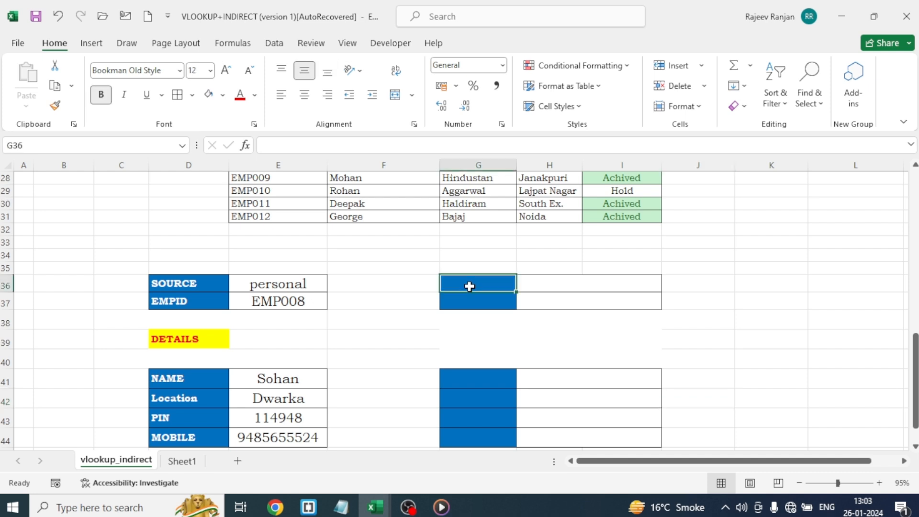
{"action": "type", "text": "TABLE"}
{"action": "key", "text": "Return"}
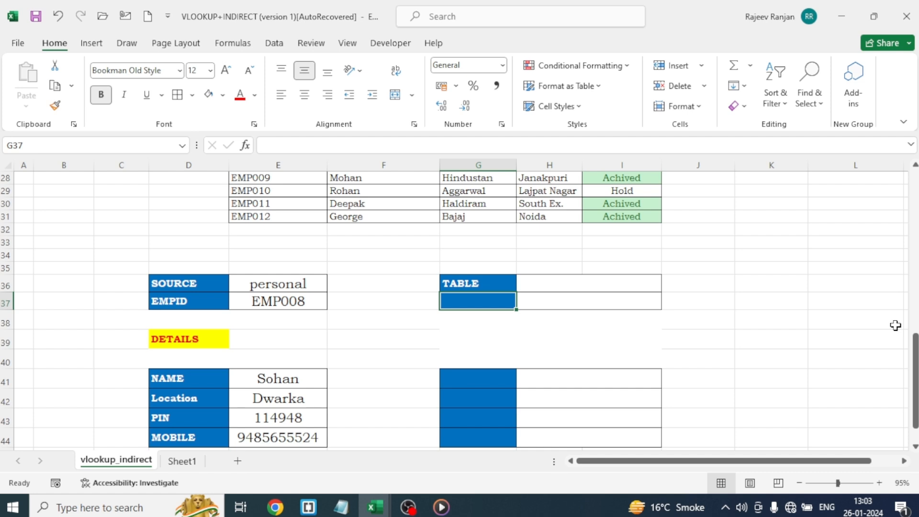
{"action": "type", "text": "EMPID"}
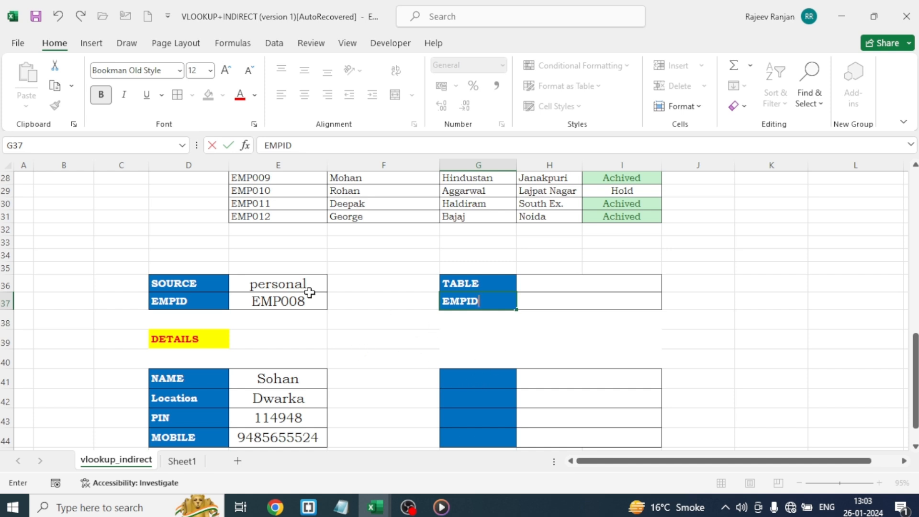
Step: Examine the source choices offered by the drop-down in E36 of the finished form
{"action": "left_click", "coordinate": [293, 283]}
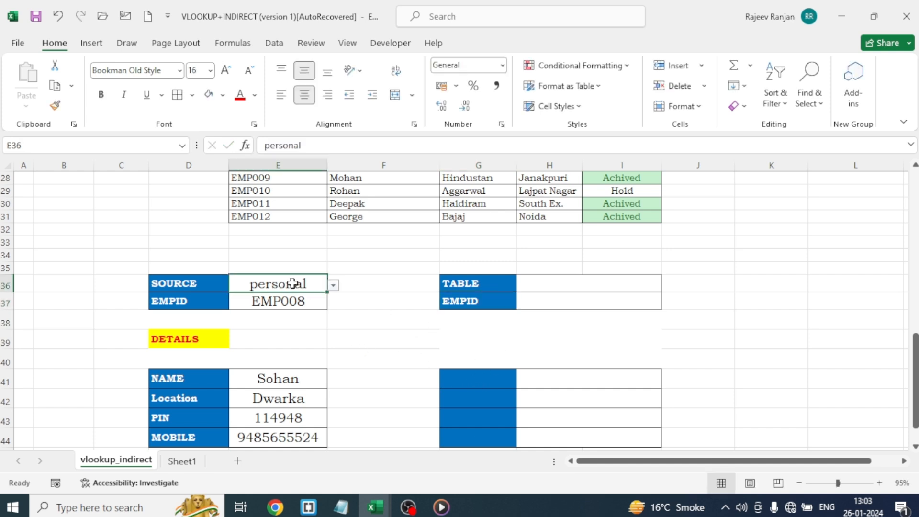
{"action": "left_click", "coordinate": [335, 287]}
{"action": "left_click", "coordinate": [334, 287]}
{"action": "left_click", "coordinate": [296, 299]}
{"action": "left_click", "coordinate": [297, 282]}
{"action": "left_click", "coordinate": [334, 287]}
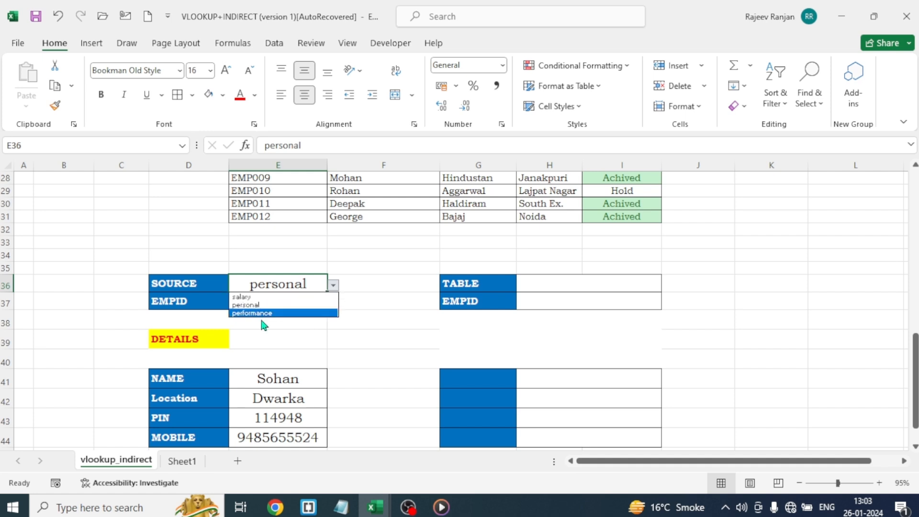
{"action": "left_click", "coordinate": [902, 343]}
Step: Define the name EMPLOYEESALARY for the Employee Salary Details table B3:F15, and check it by reselecting the range
{"action": "left_click_drag", "start_coordinate": [916, 361], "coordinate": [916, 174]}
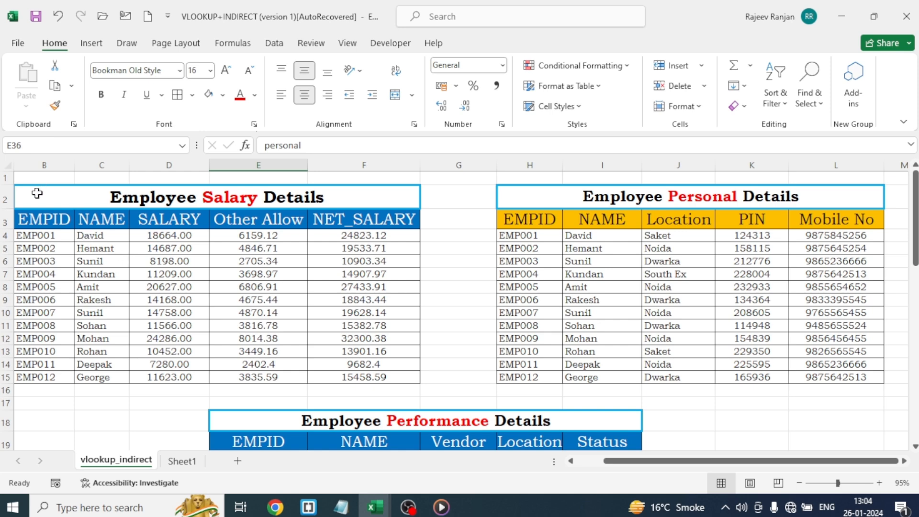
{"action": "left_click", "coordinate": [126, 206]}
{"action": "left_click_drag", "start_coordinate": [127, 206], "coordinate": [308, 373]}
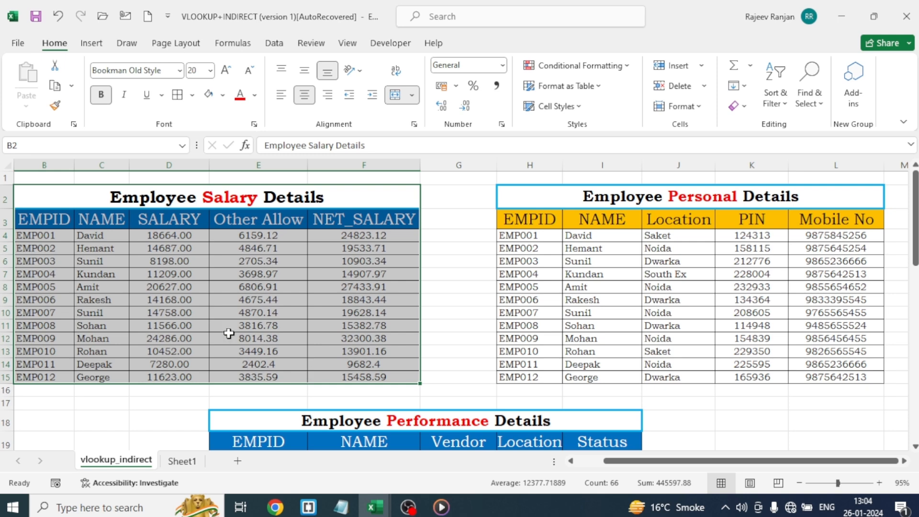
{"action": "left_click", "coordinate": [213, 283]}
{"action": "left_click_drag", "start_coordinate": [24, 222], "coordinate": [360, 376]}
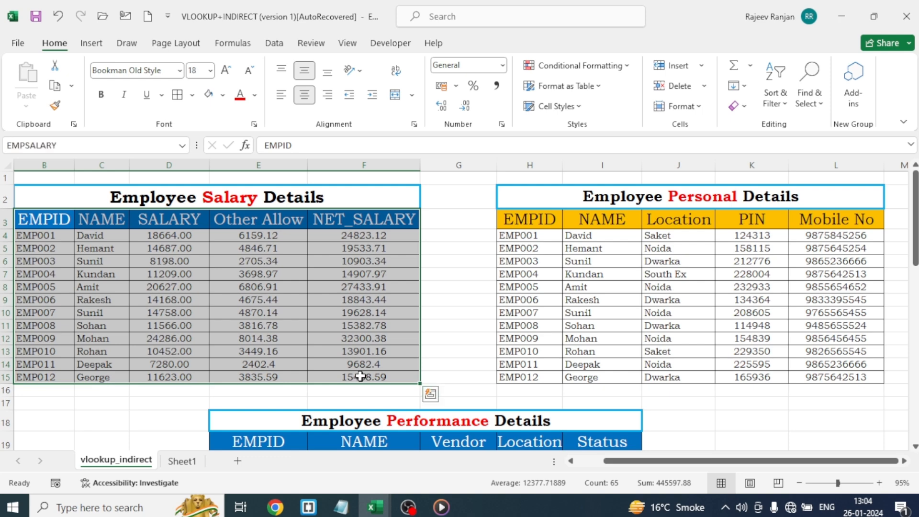
{"action": "right_click", "coordinate": [210, 255]}
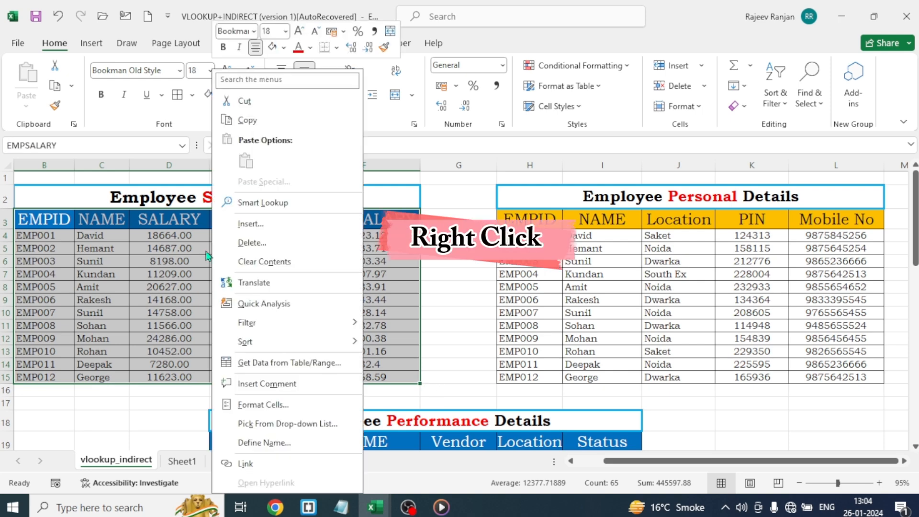
{"action": "left_click", "coordinate": [264, 443]}
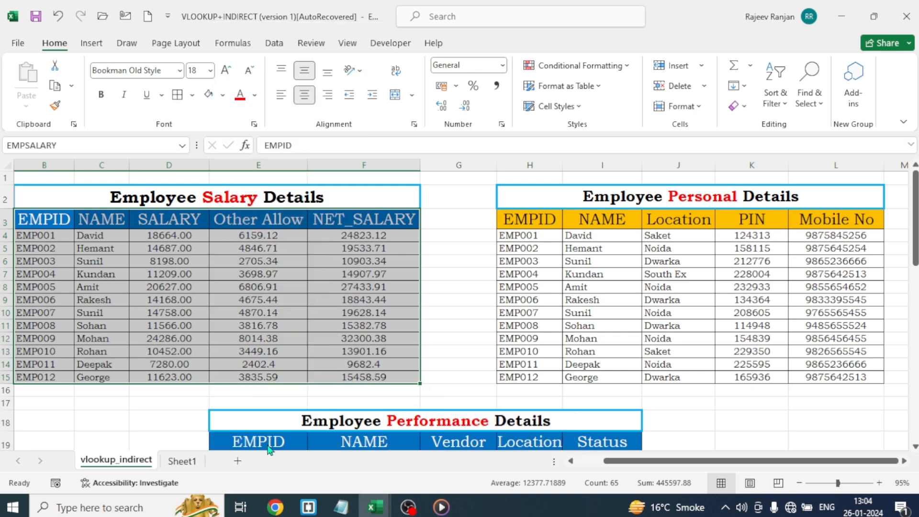
{"action": "type", "text": "EMPL"}
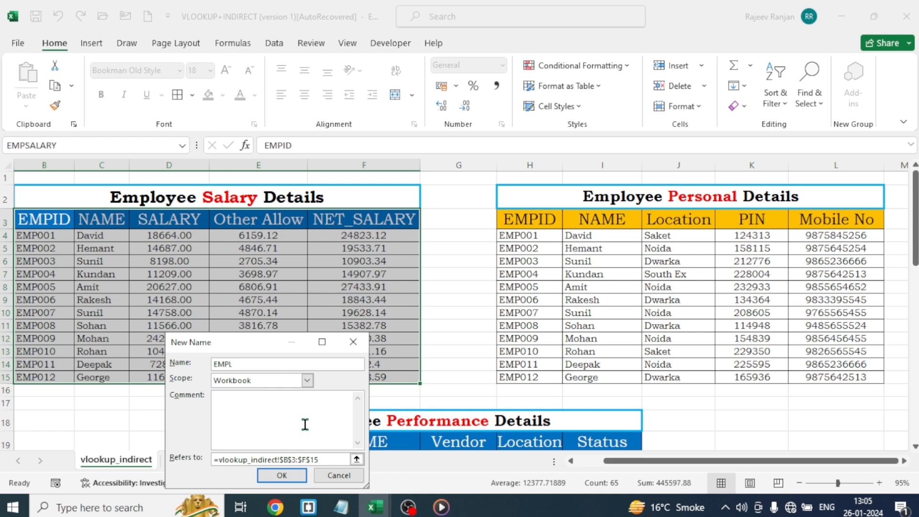
{"action": "type", "text": "OYEESALARY"}
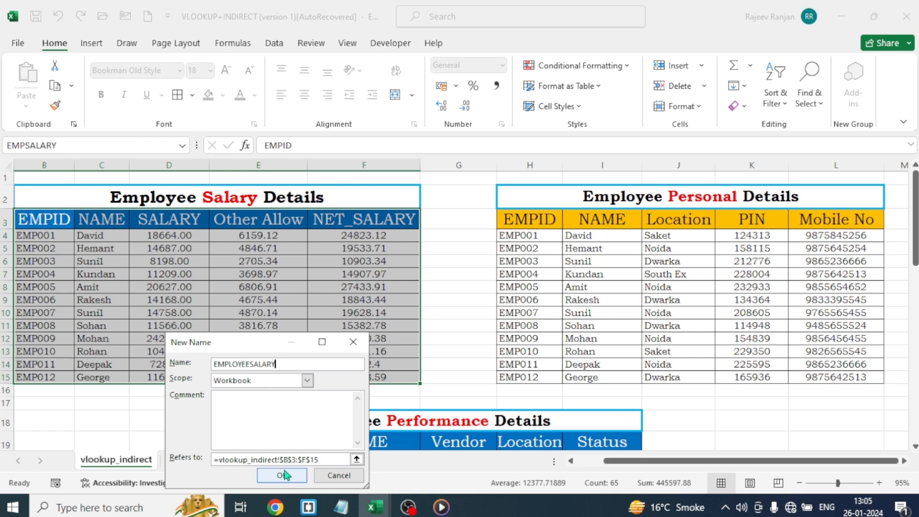
{"action": "left_click", "coordinate": [281, 475]}
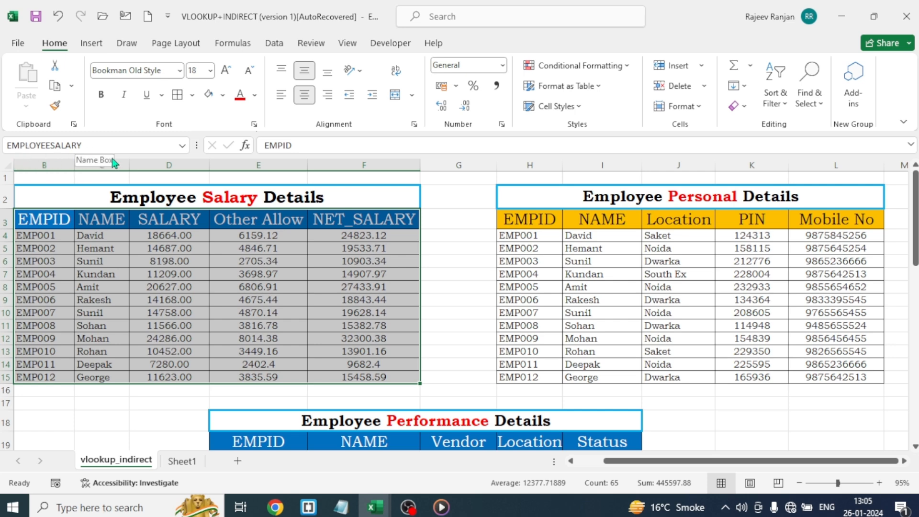
{"action": "left_click", "coordinate": [447, 246]}
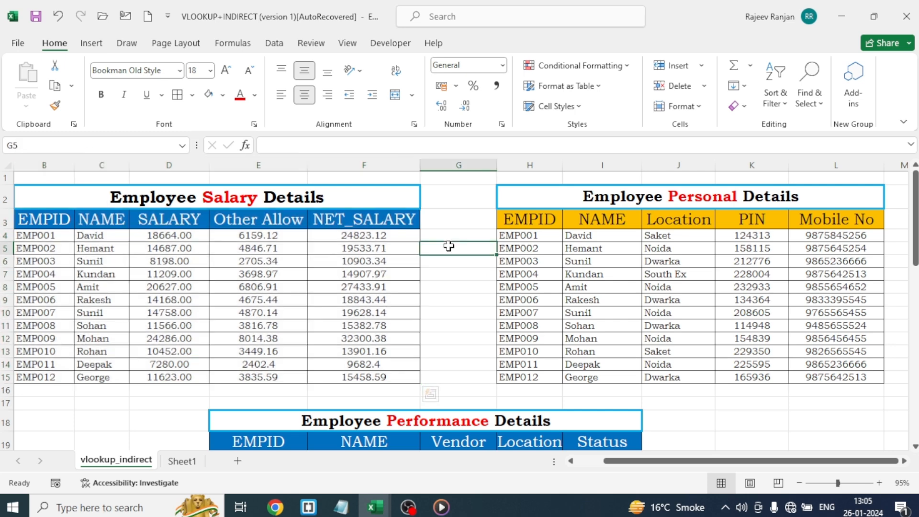
{"action": "left_click_drag", "start_coordinate": [35, 219], "coordinate": [396, 374]}
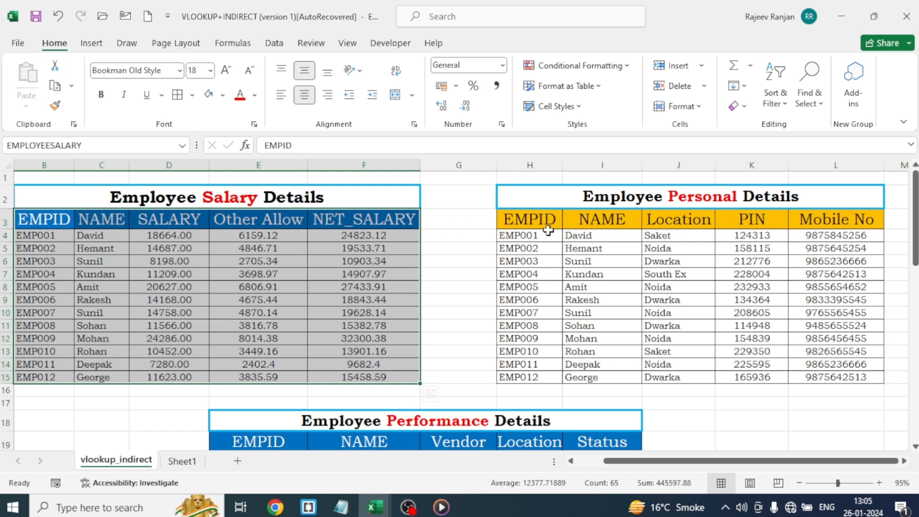
Step: Define the name E_PERSONAL for the Employee Personal Details table H3:L15
{"action": "left_click_drag", "start_coordinate": [516, 221], "coordinate": [809, 286]}
{"action": "left_click_drag", "start_coordinate": [806, 330], "coordinate": [815, 376]}
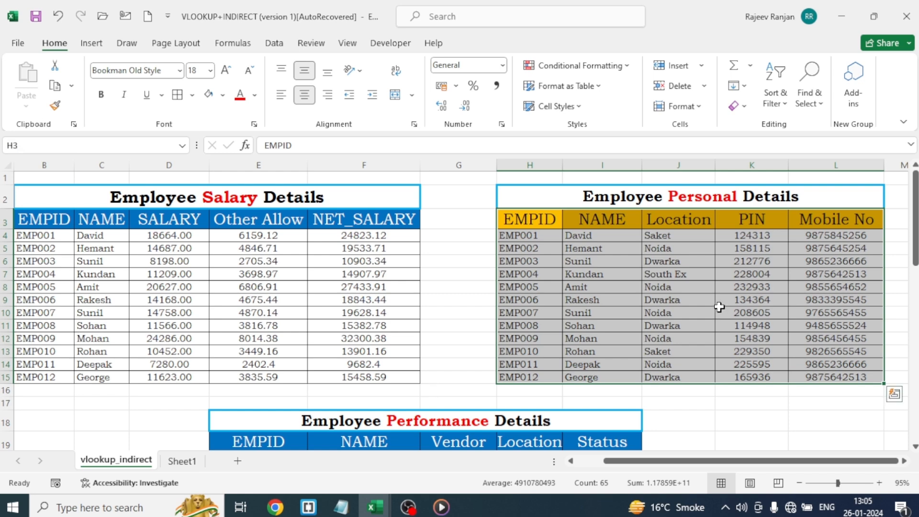
{"action": "right_click", "coordinate": [720, 308]}
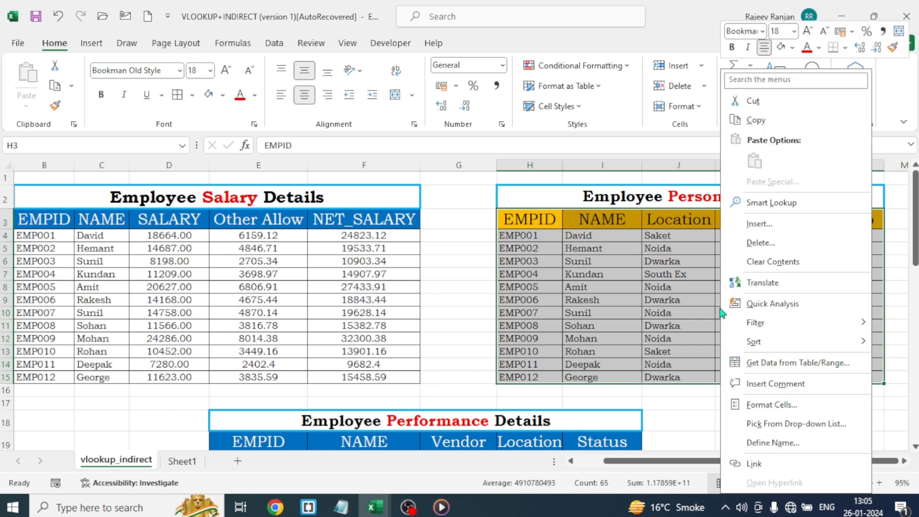
{"action": "left_click", "coordinate": [772, 443]}
{"action": "type", "text": "E_PERSONAL"}
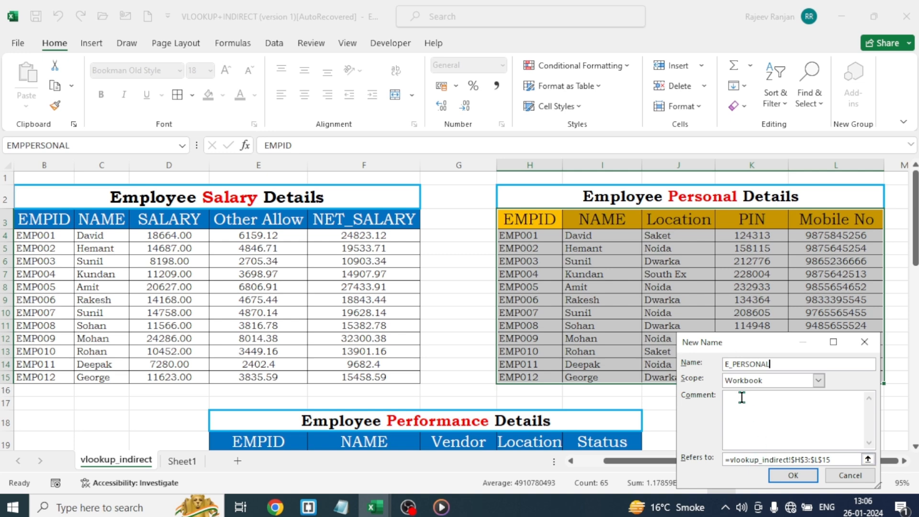
{"action": "left_click", "coordinate": [793, 476]}
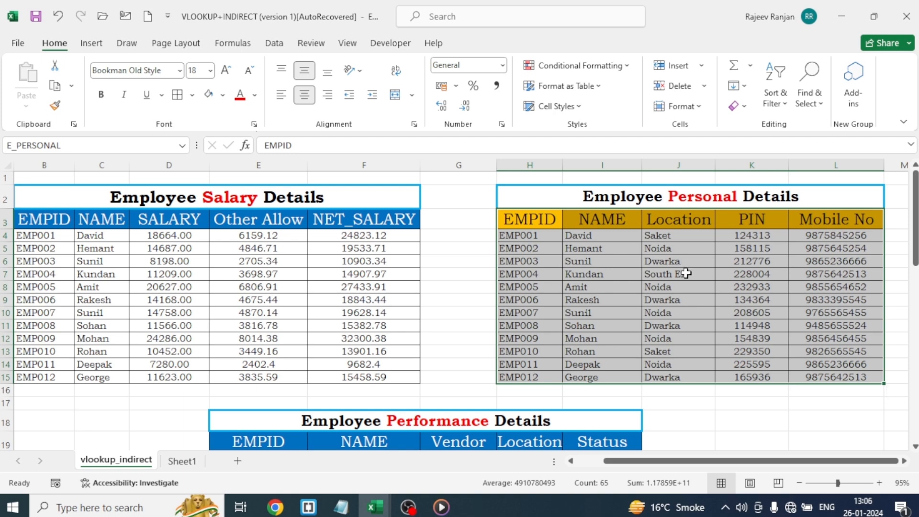
Step: Define the name E_PERFORMANCE for the Employee Performance Details table E19:I31
{"action": "scroll", "coordinate": [220, 211], "scroll_direction": "down", "scroll_amount": 5}
{"action": "mouse_move", "coordinate": [220, 211]}
{"action": "left_mouse_down"}
{"action": "mouse_move", "coordinate": [409, 271]}
{"action": "mouse_move", "coordinate": [584, 294]}
{"action": "mouse_move", "coordinate": [584, 380]}
{"action": "left_mouse_up"}
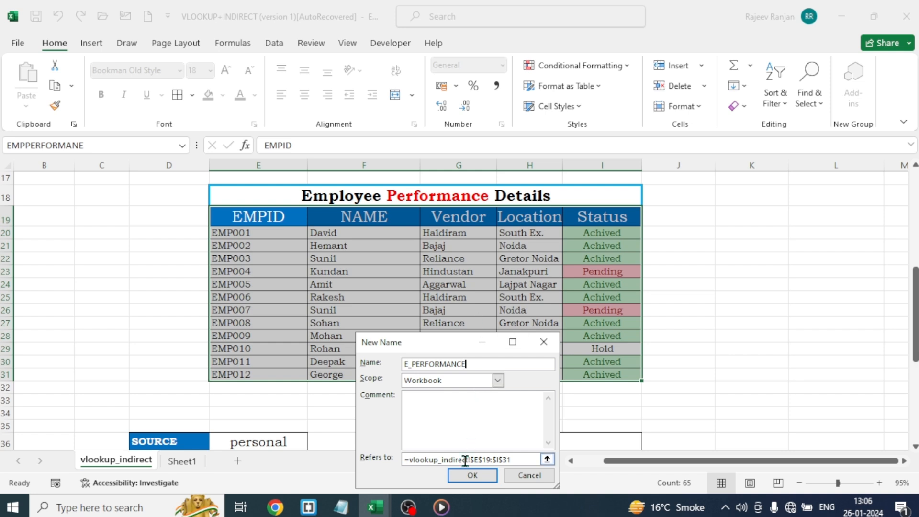
{"action": "left_click", "coordinate": [473, 475]}
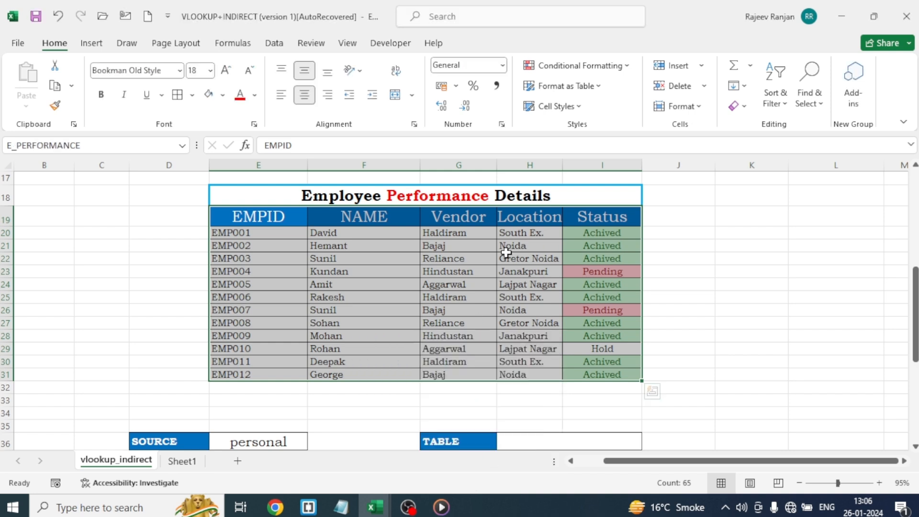
{"action": "left_click", "coordinate": [699, 275]}
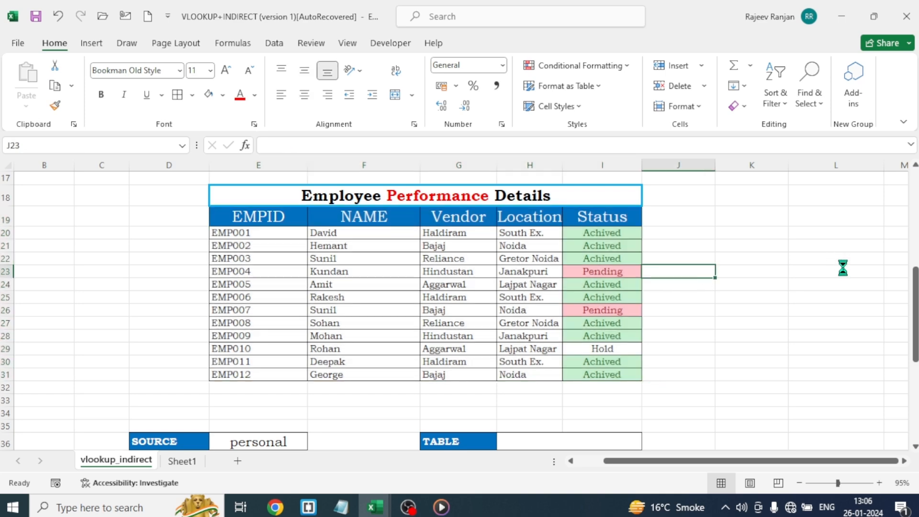
Step: Start a data validation rule of type List for the TABLE cell H36 of the second form
{"action": "scroll", "coordinate": [843, 269], "scroll_direction": "up", "scroll_amount": 1}
{"action": "left_click_drag", "start_coordinate": [916, 297], "coordinate": [915, 351]}
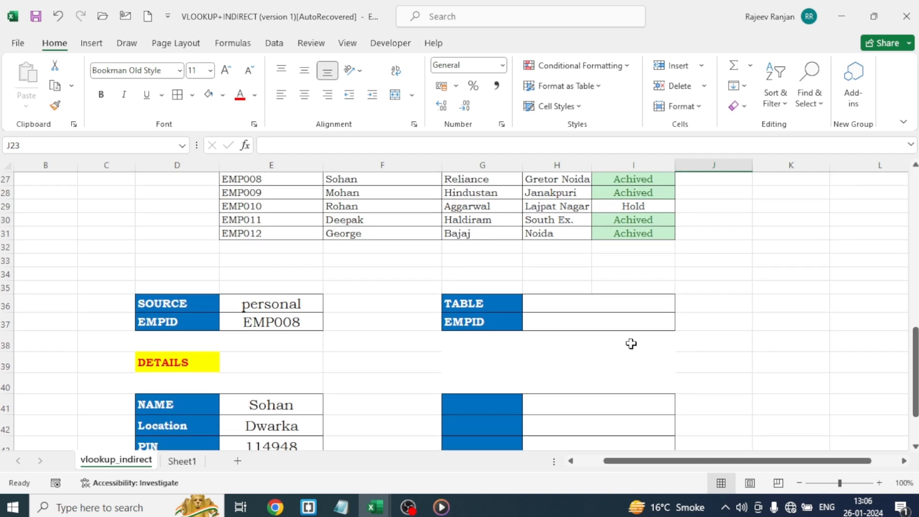
{"action": "left_click", "coordinate": [591, 304]}
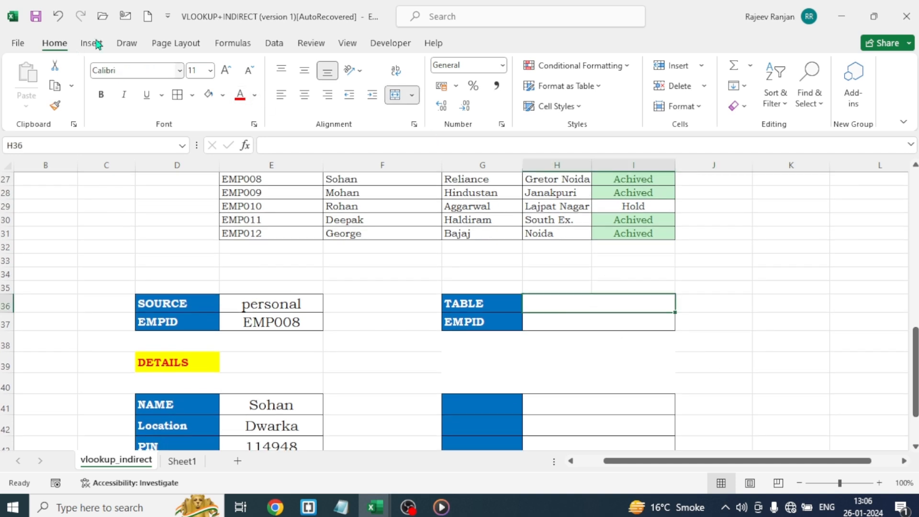
{"action": "left_click", "coordinate": [274, 44]}
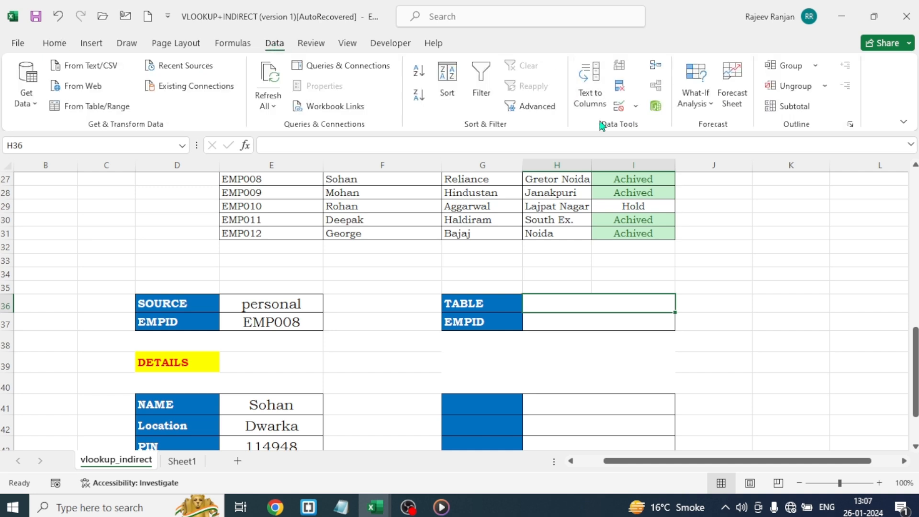
{"action": "left_click", "coordinate": [637, 107]}
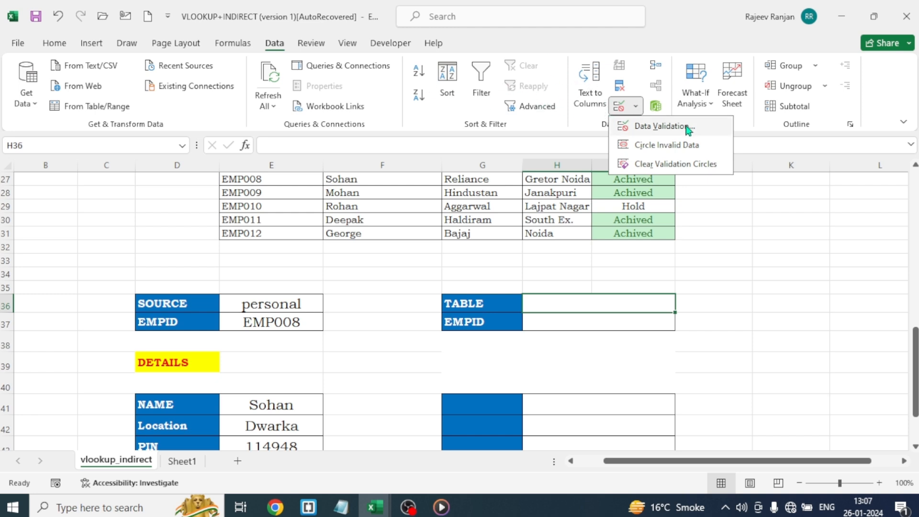
{"action": "left_click", "coordinate": [597, 122]}
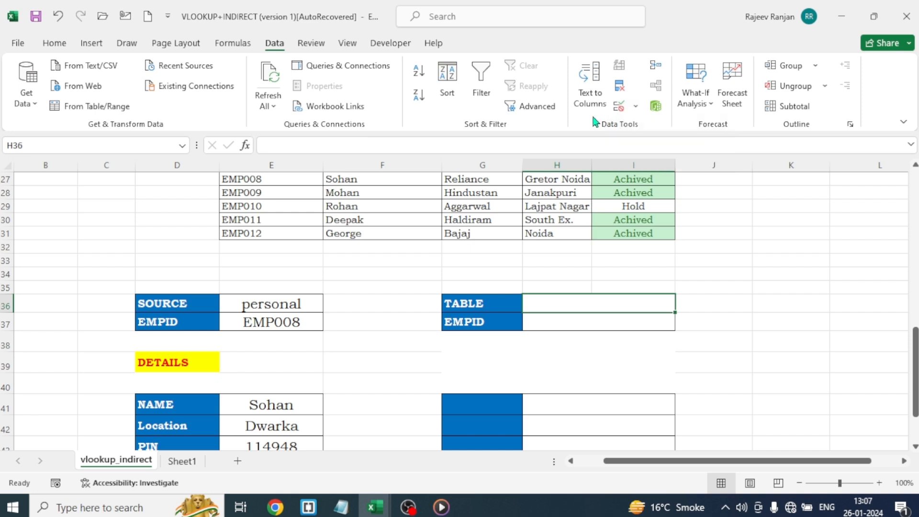
{"action": "left_click", "coordinate": [637, 108]}
{"action": "left_click", "coordinate": [659, 129]}
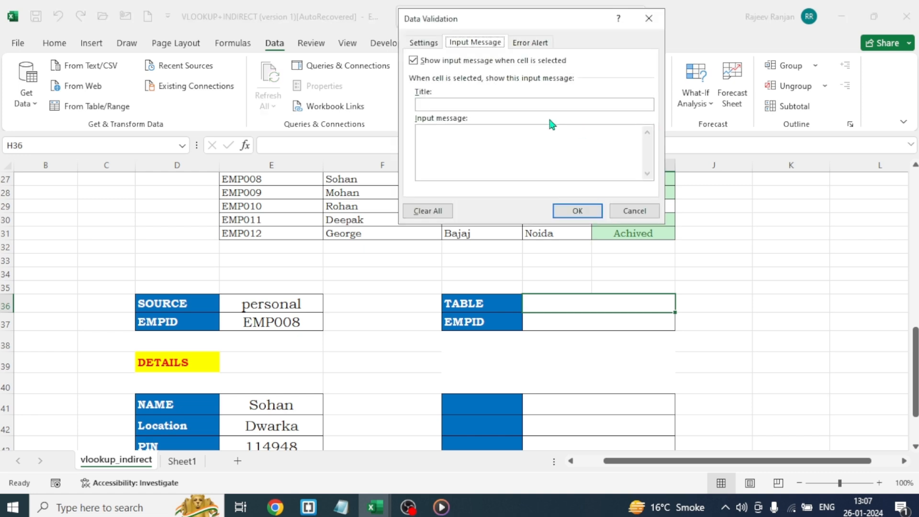
{"action": "left_click", "coordinate": [421, 44]}
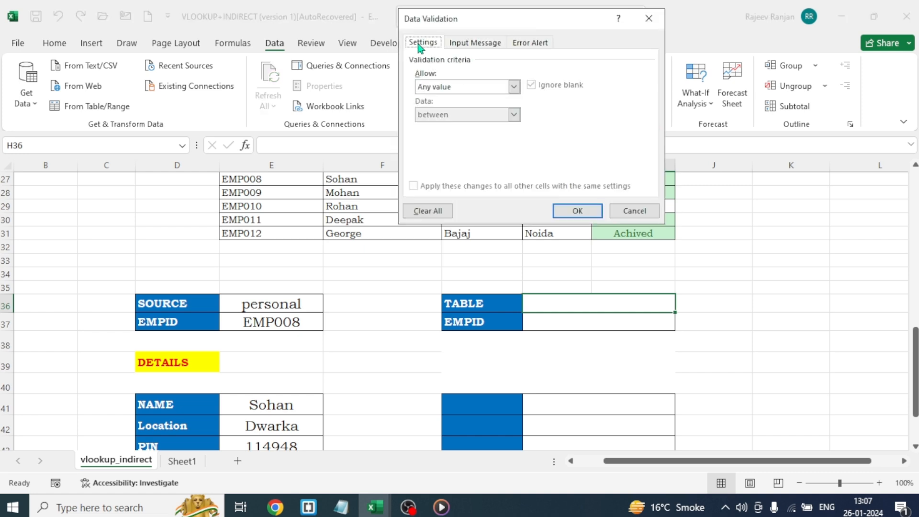
{"action": "left_click", "coordinate": [515, 87]}
{"action": "left_click", "coordinate": [435, 129]}
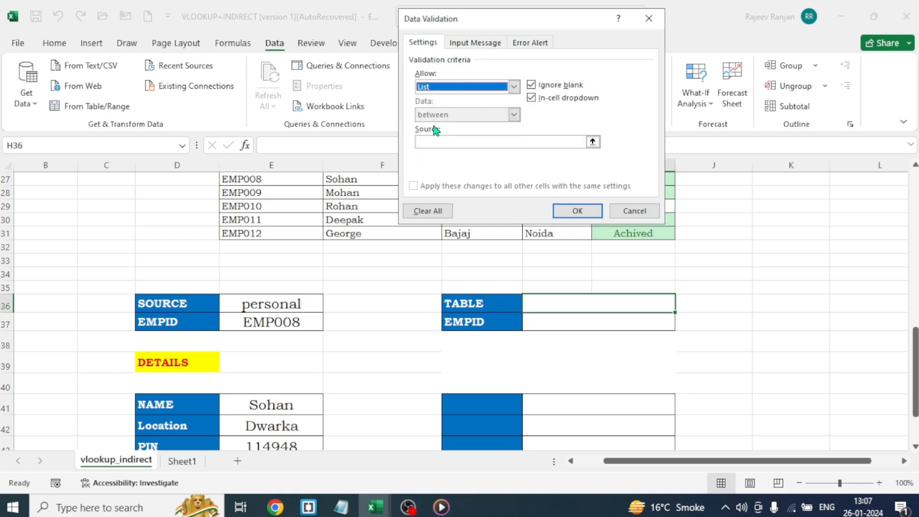
Step: Set the list source of H36 to EMPLOYEESALARY,E_PERSONAL,E_PERFORMANCE and choose EMPLOYEESALARY from the drop-down
{"action": "left_click", "coordinate": [431, 142]}
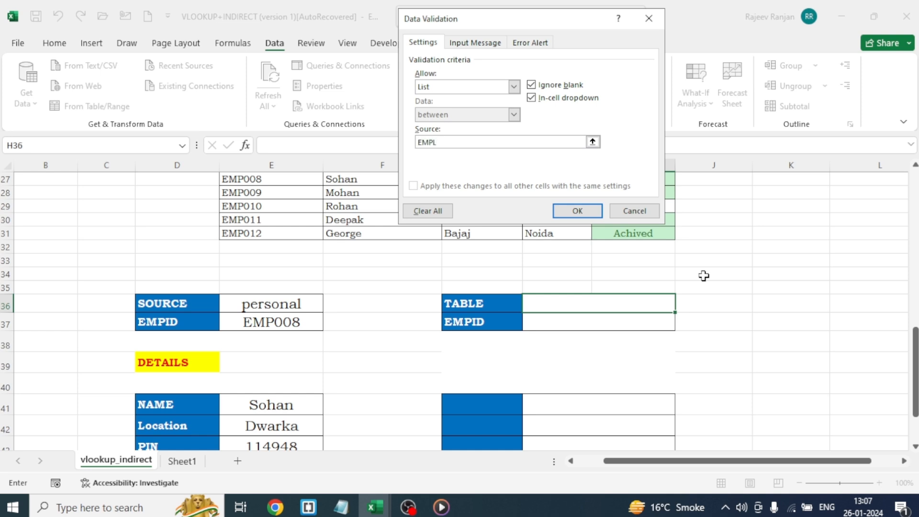
{"action": "type", "text": "OYEESALARY"}
{"action": "type", "text": ",E_PERSONAL"}
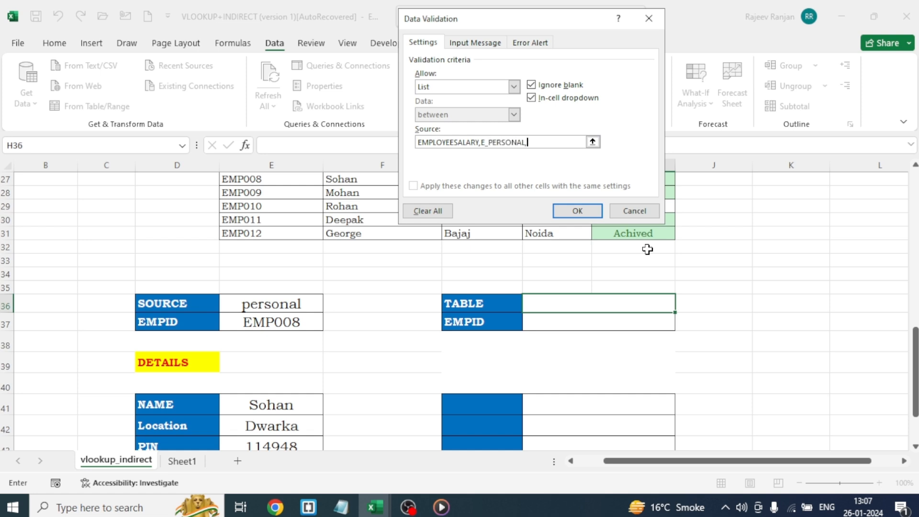
{"action": "type", "text": ",E_PERFORMANCE"}
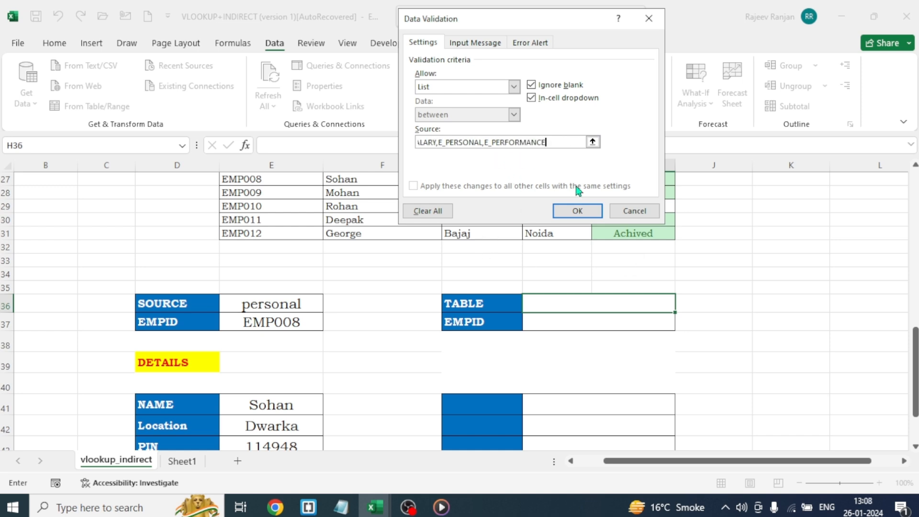
{"action": "left_click", "coordinate": [577, 211]}
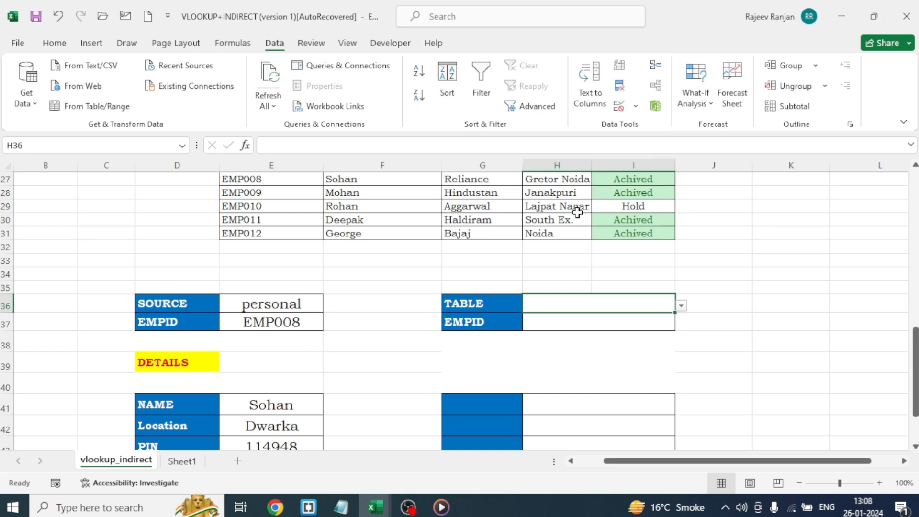
{"action": "left_click", "coordinate": [681, 306]}
{"action": "left_click", "coordinate": [565, 315]}
Step: Format H36:H37 in Bookman Old Style, size 14, centred horizontally and vertically
{"action": "left_click_drag", "start_coordinate": [574, 302], "coordinate": [569, 325]}
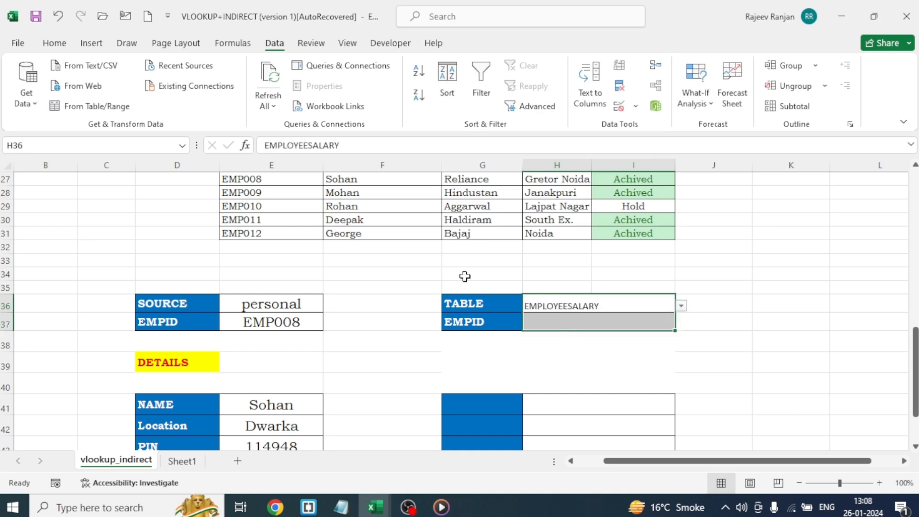
{"action": "left_click", "coordinate": [54, 46]}
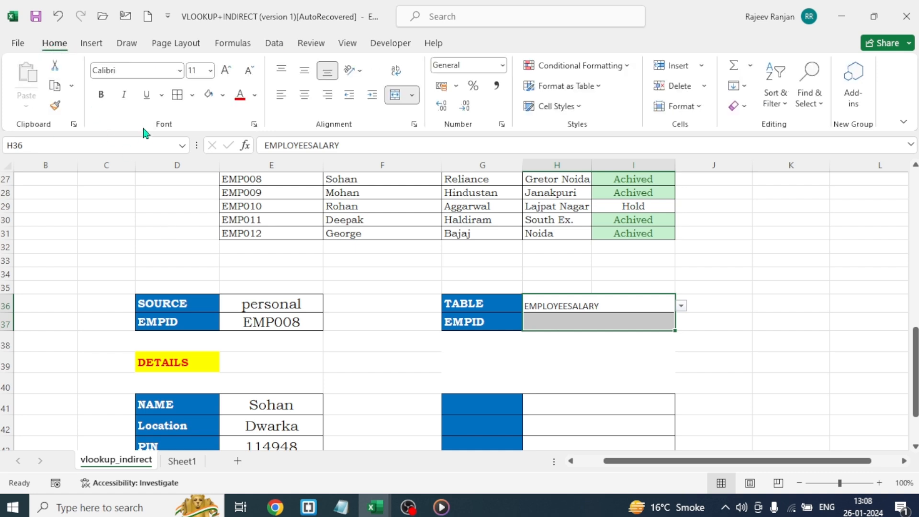
{"action": "left_click", "coordinate": [128, 70]}
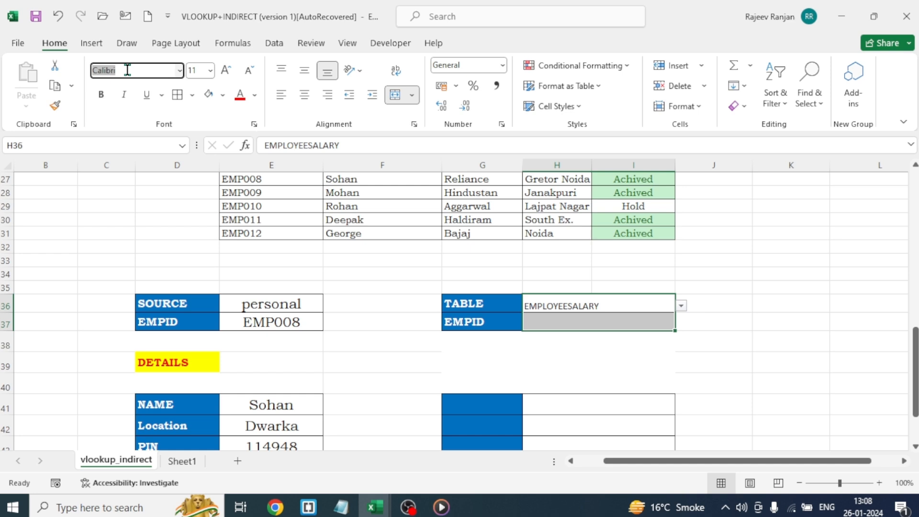
{"action": "type", "text": "Bookman Old Style"}
{"action": "key", "text": "Return"}
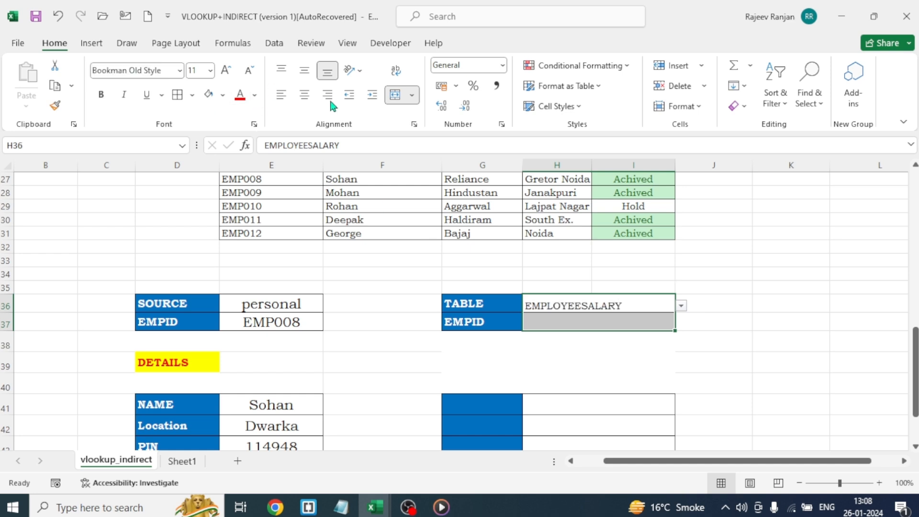
{"action": "left_click", "coordinate": [303, 102]}
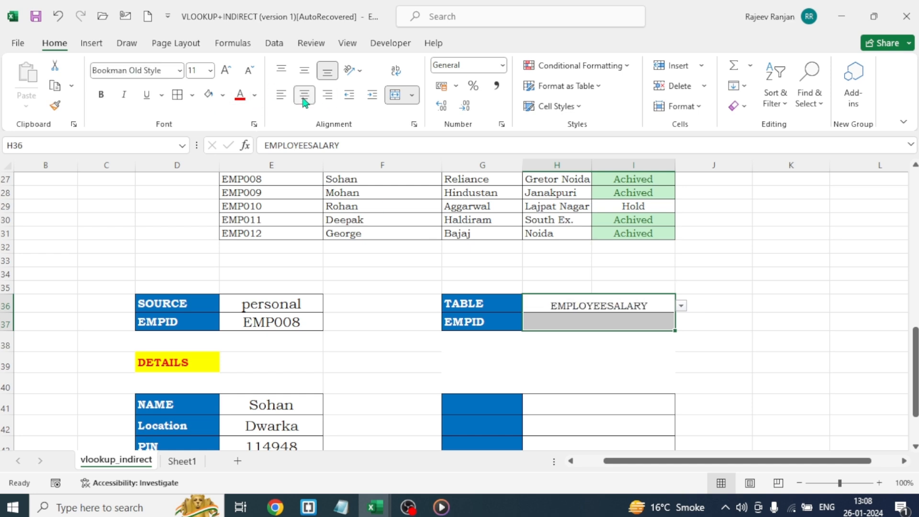
{"action": "left_click", "coordinate": [305, 77]}
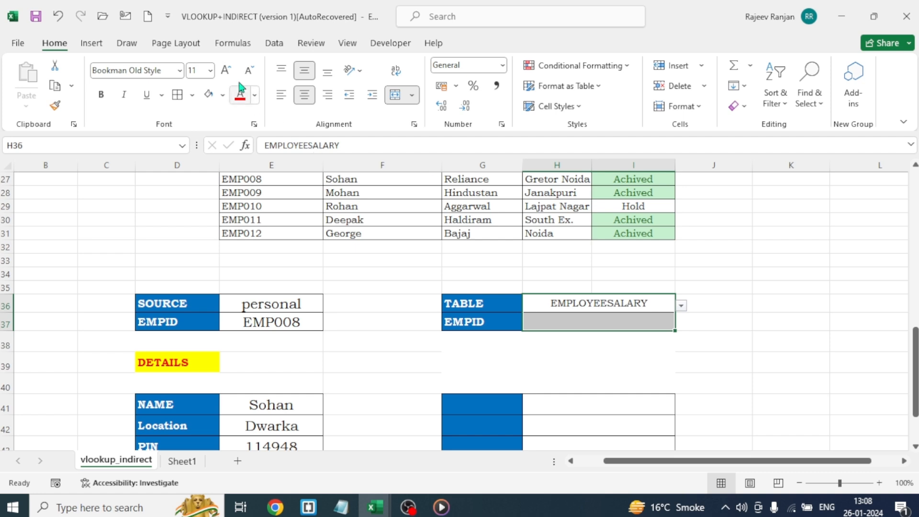
{"action": "left_click", "coordinate": [226, 72]}
{"action": "left_click", "coordinate": [226, 72]}
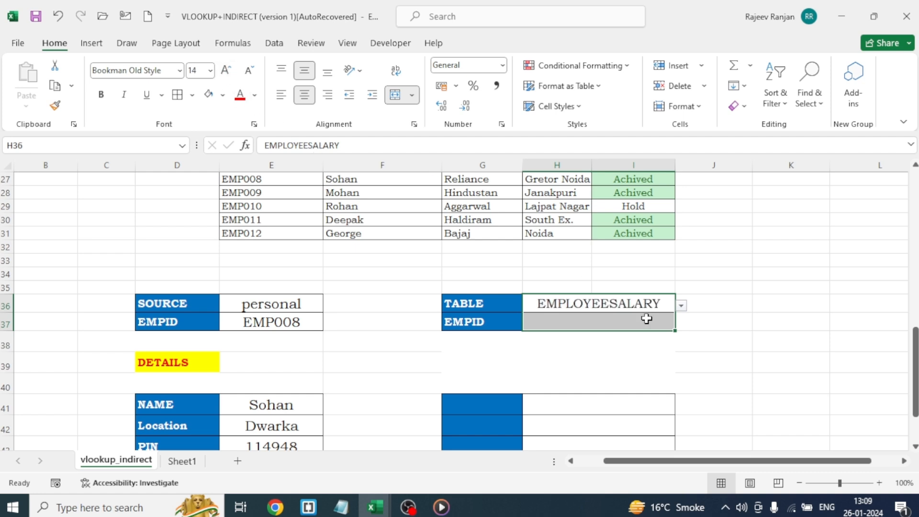
Step: Add List data validation to the EMPID cell H37 with the source =$H$4:$H$15 from the Employee Personal Details table
{"action": "left_click", "coordinate": [604, 320]}
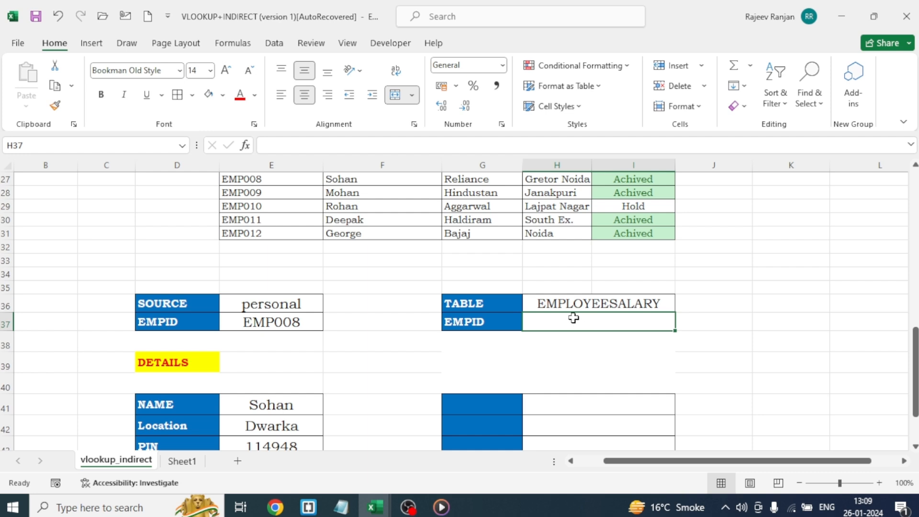
{"action": "left_click", "coordinate": [274, 44]}
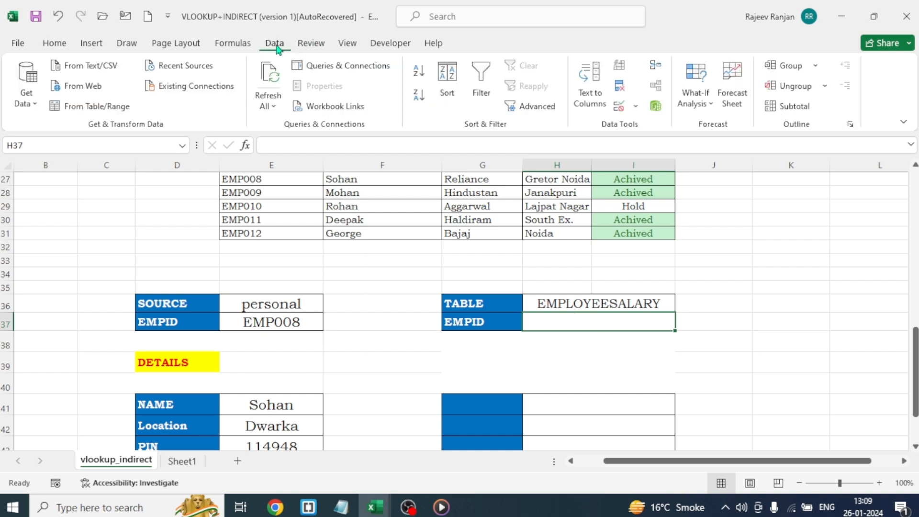
{"action": "left_click", "coordinate": [637, 108]}
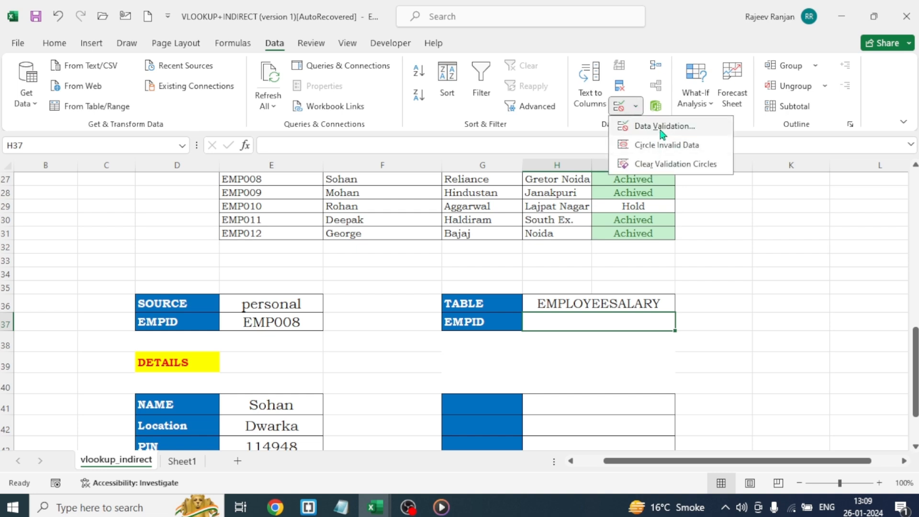
{"action": "left_click", "coordinate": [636, 125]}
{"action": "left_click", "coordinate": [513, 87]}
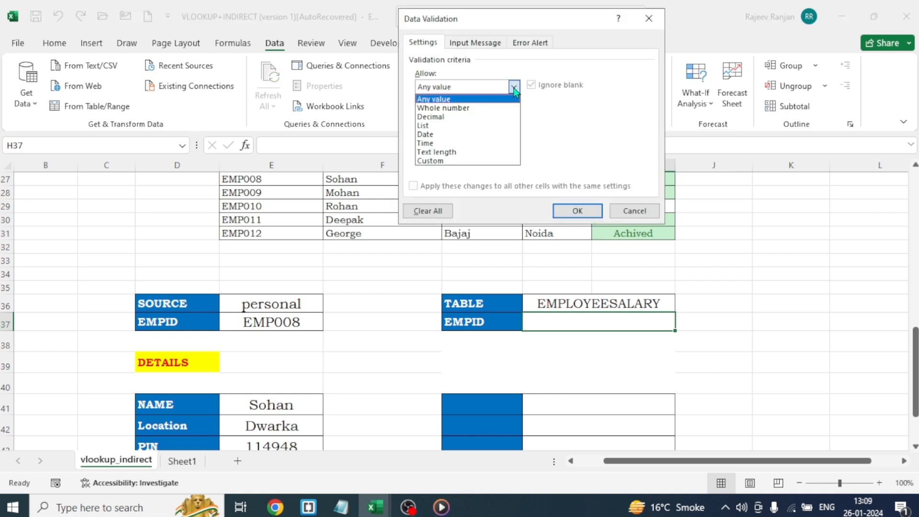
{"action": "left_click", "coordinate": [440, 132]}
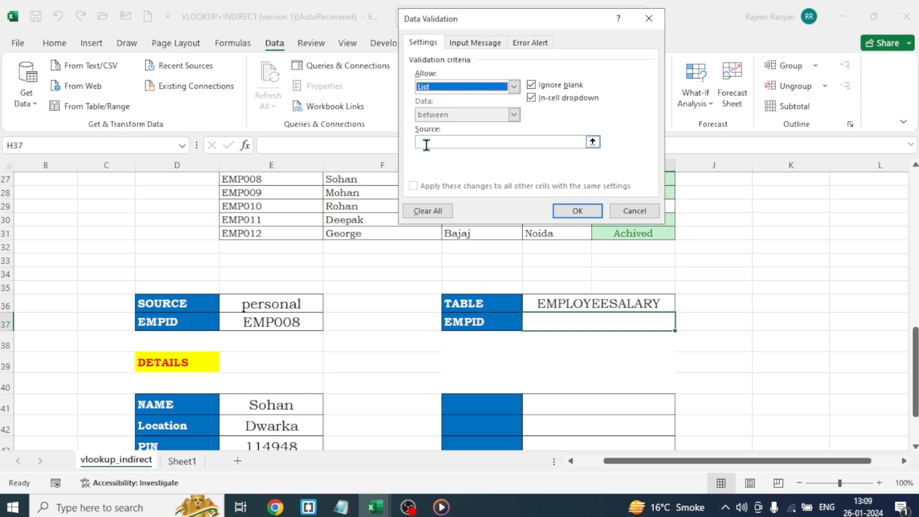
{"action": "left_click", "coordinate": [426, 141]}
{"action": "left_click", "coordinate": [695, 207]}
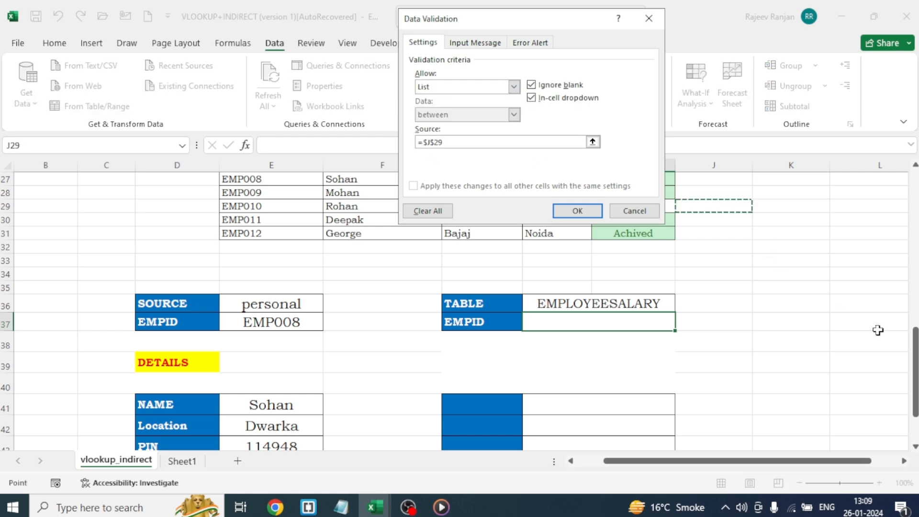
{"action": "left_click_drag", "start_coordinate": [915, 368], "coordinate": [914, 206]}
{"action": "left_click_drag", "start_coordinate": [553, 241], "coordinate": [552, 388]}
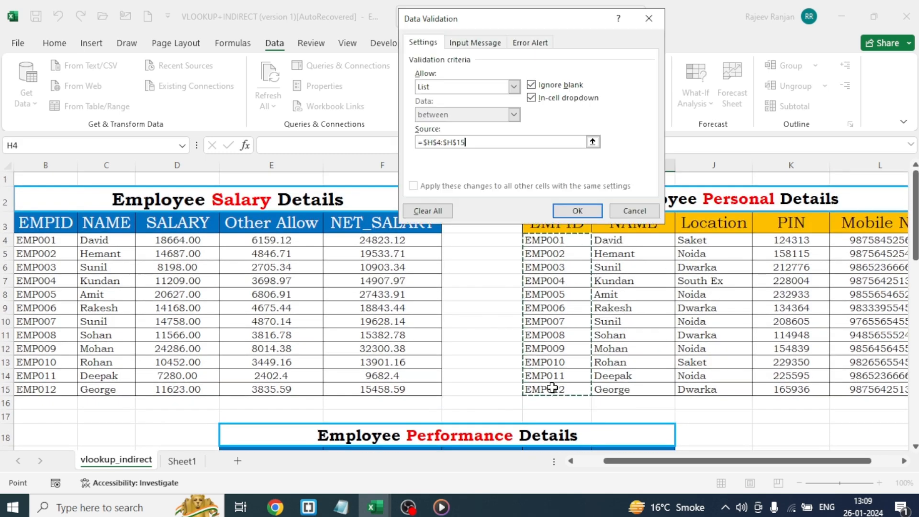
{"action": "left_click", "coordinate": [577, 212]}
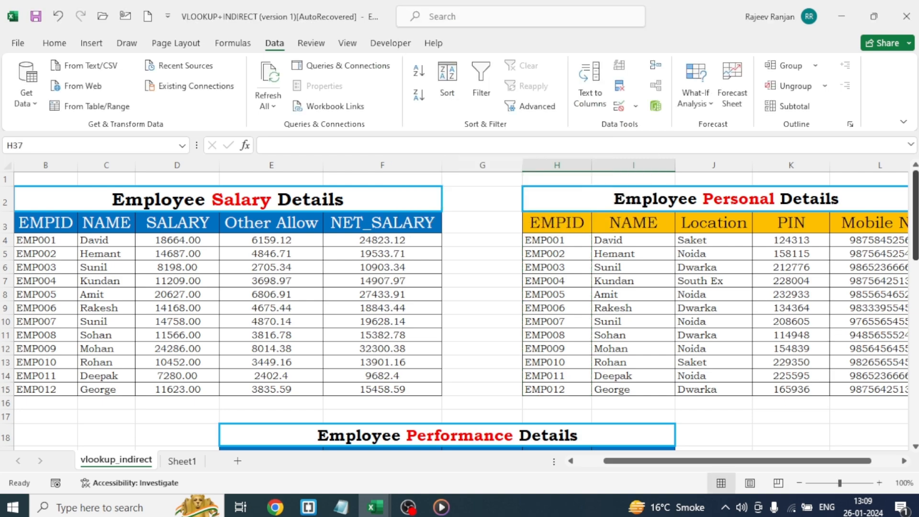
Step: Choose the third employee ID from the drop-down in H37
{"action": "left_click_drag", "start_coordinate": [915, 216], "coordinate": [915, 366]}
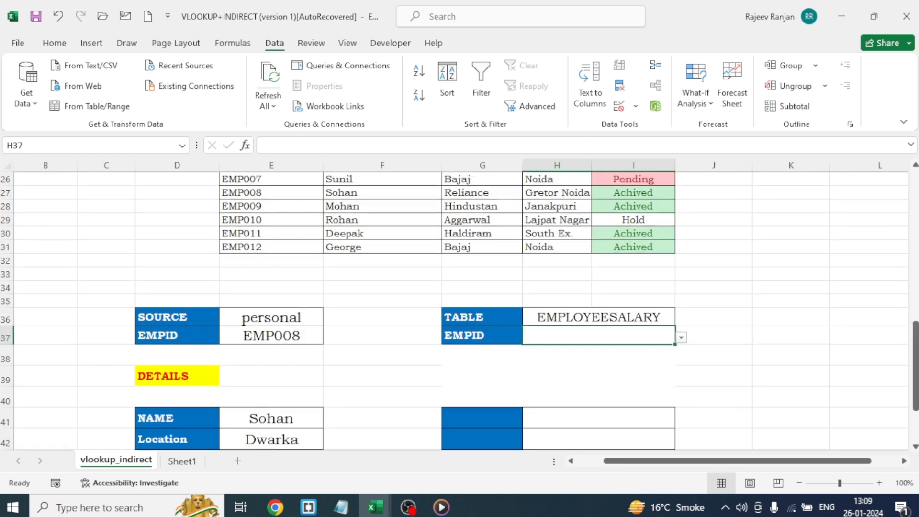
{"action": "left_click", "coordinate": [681, 338]}
{"action": "left_click", "coordinate": [536, 365]}
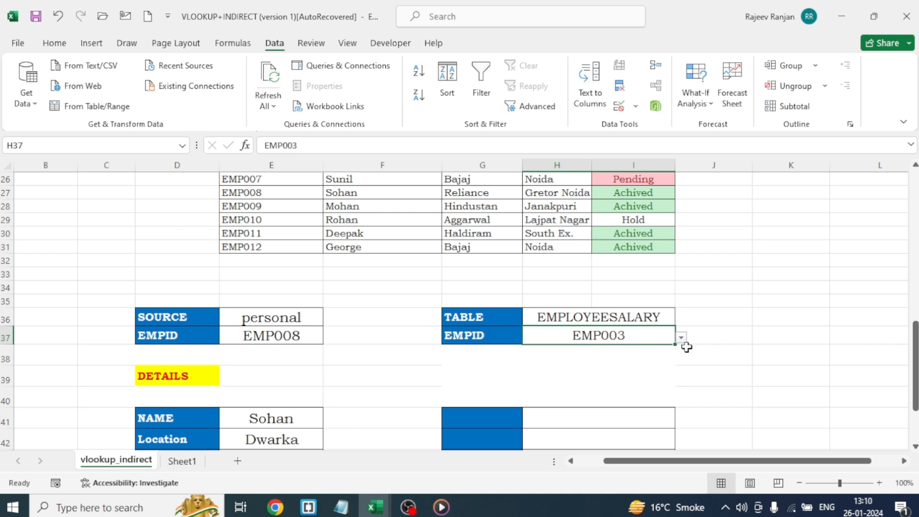
{"action": "left_click", "coordinate": [776, 351]}
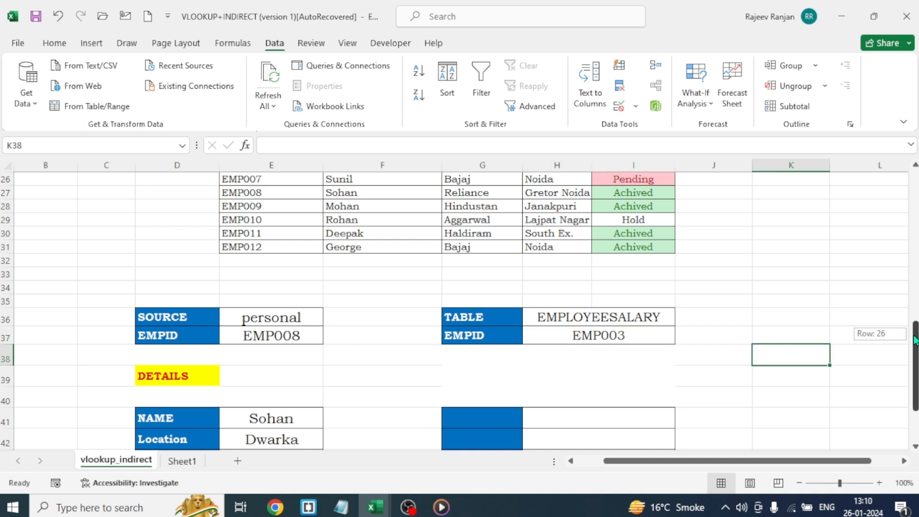
Step: Enter the label NAME in G41, the first label cell of the second form's details block
{"action": "left_click_drag", "start_coordinate": [915, 340], "coordinate": [914, 371]}
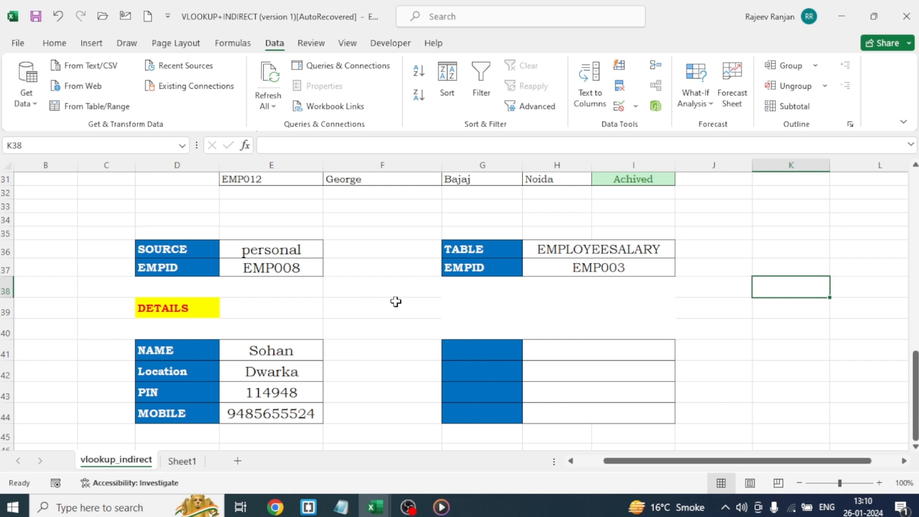
{"action": "left_click", "coordinate": [469, 347]}
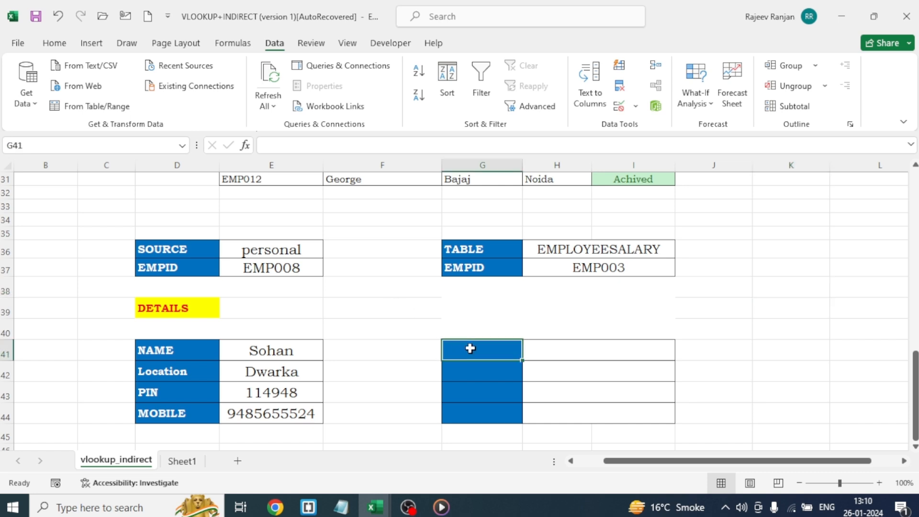
{"action": "type", "text": "NA"}
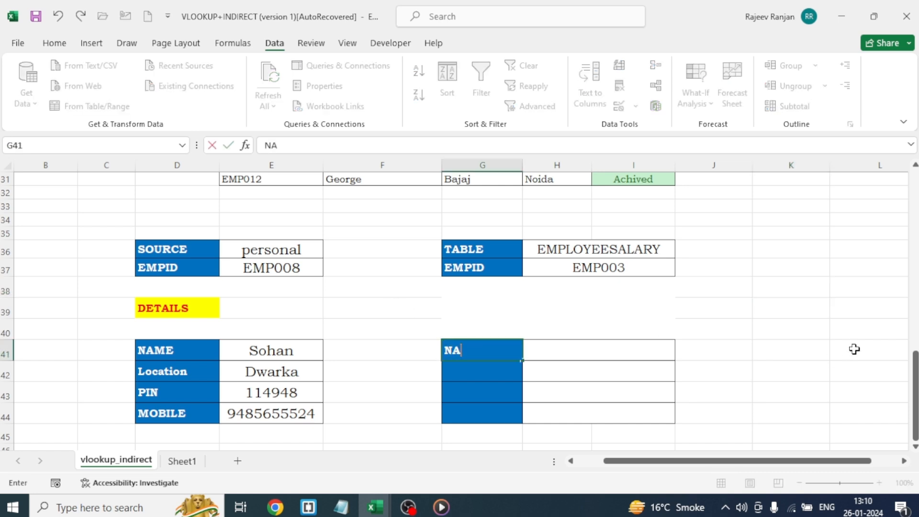
{"action": "type", "text": "ME"}
Step: Start an IF formula in G42 that returns "SALARY" when the TABLE cell H36 equals "EMPLOYEESALARY"
{"action": "left_click", "coordinate": [491, 381]}
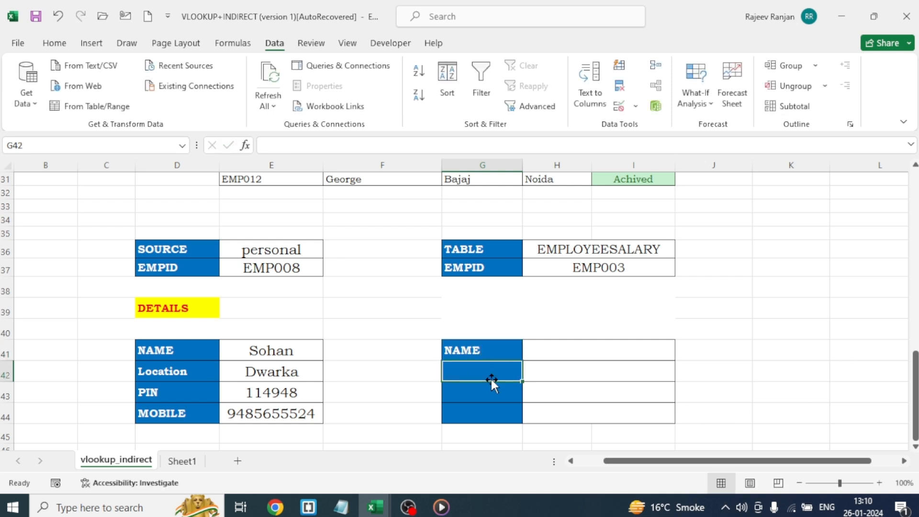
{"action": "type", "text": "="}
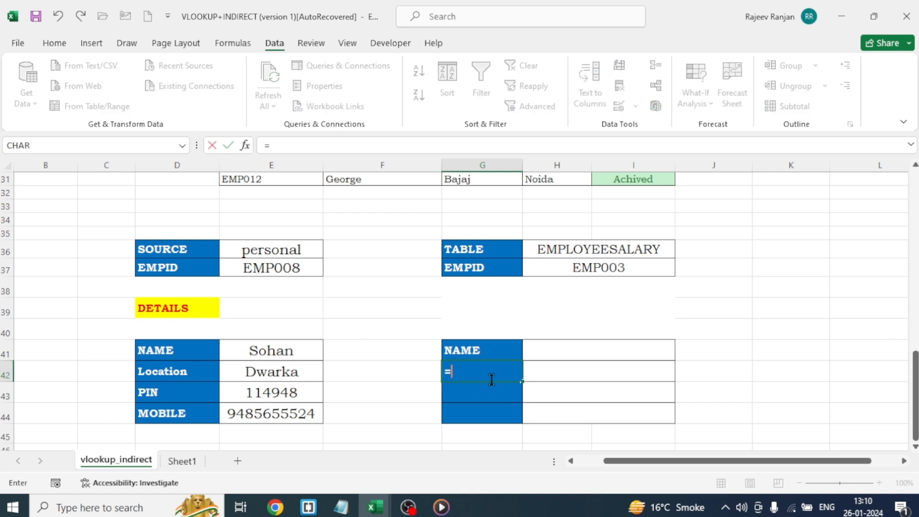
{"action": "type", "text": "IF("}
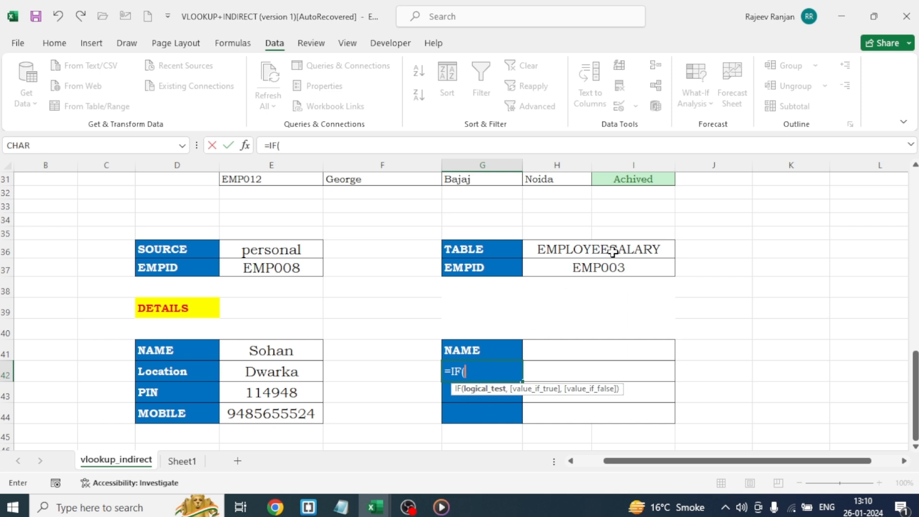
{"action": "left_click", "coordinate": [581, 250]}
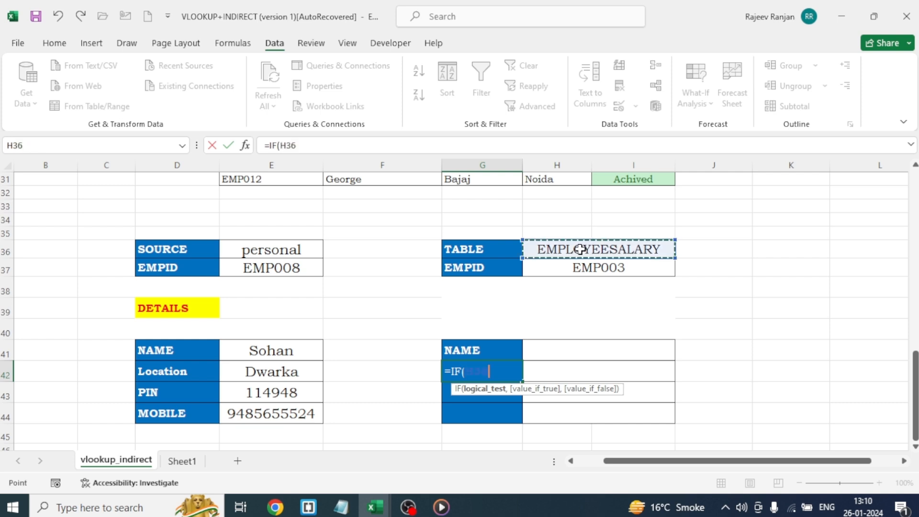
{"action": "type", "text": "="}
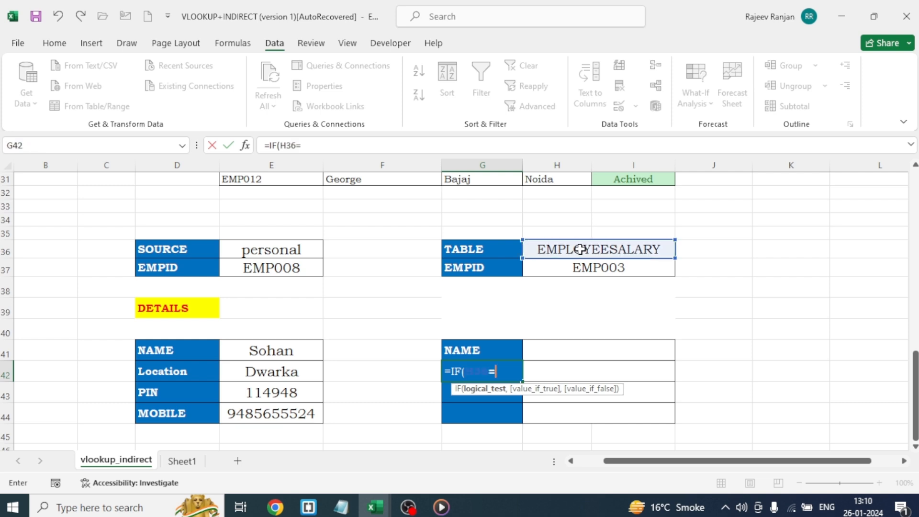
{"action": "type", "text": "\"EMPL"}
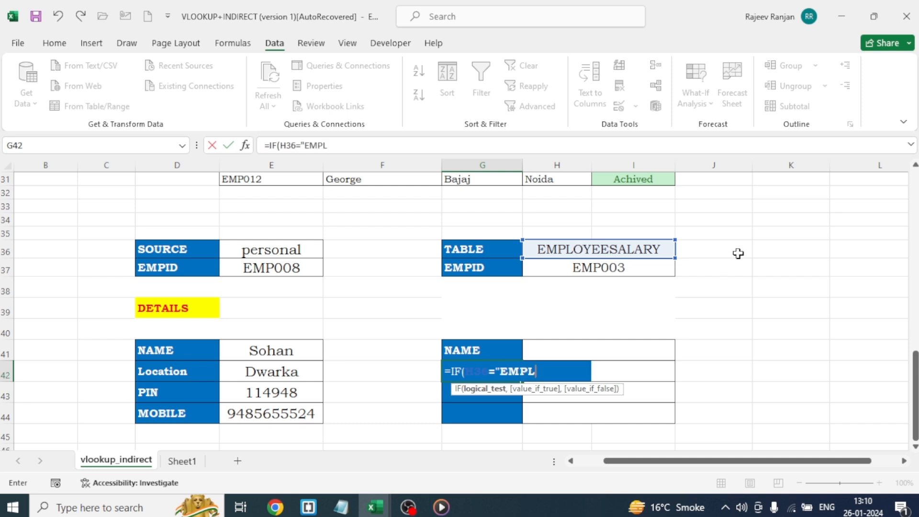
{"action": "type", "text": "OYEES"}
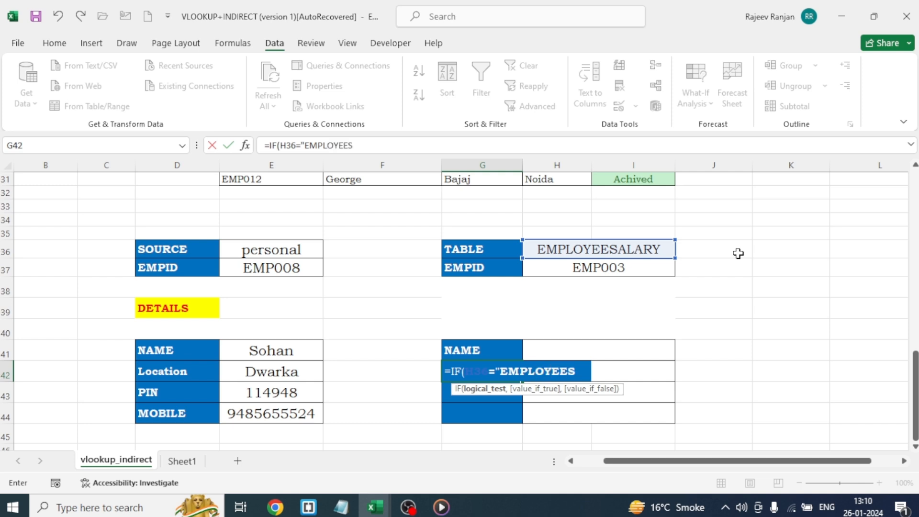
{"action": "type", "text": "ALARY\""}
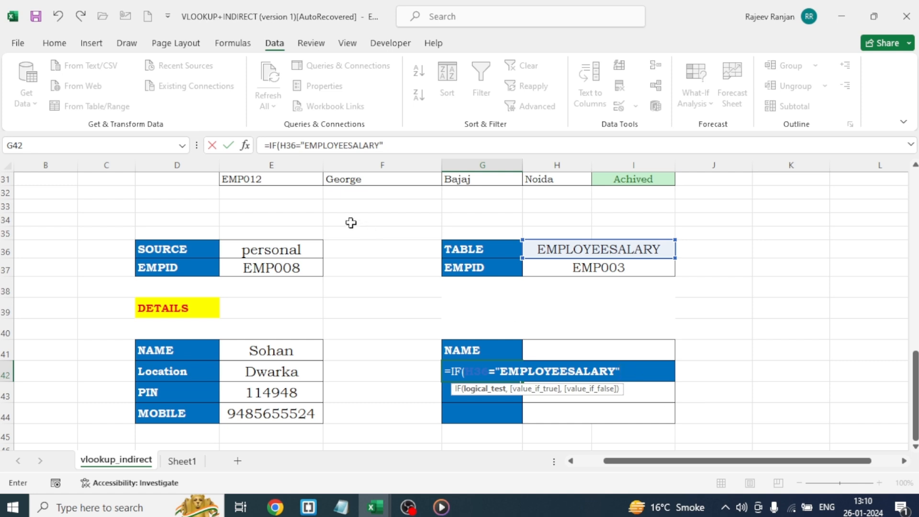
{"action": "left_click", "coordinate": [393, 143]}
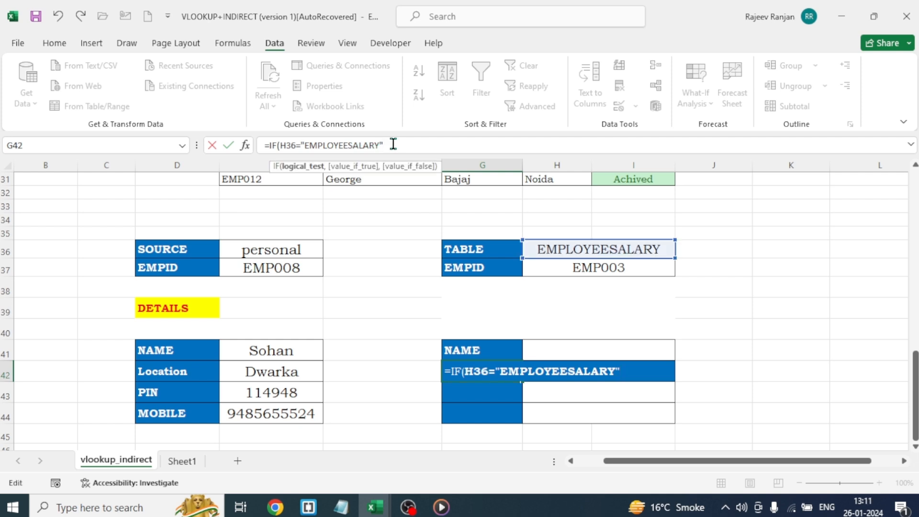
{"action": "type", "text": ","}
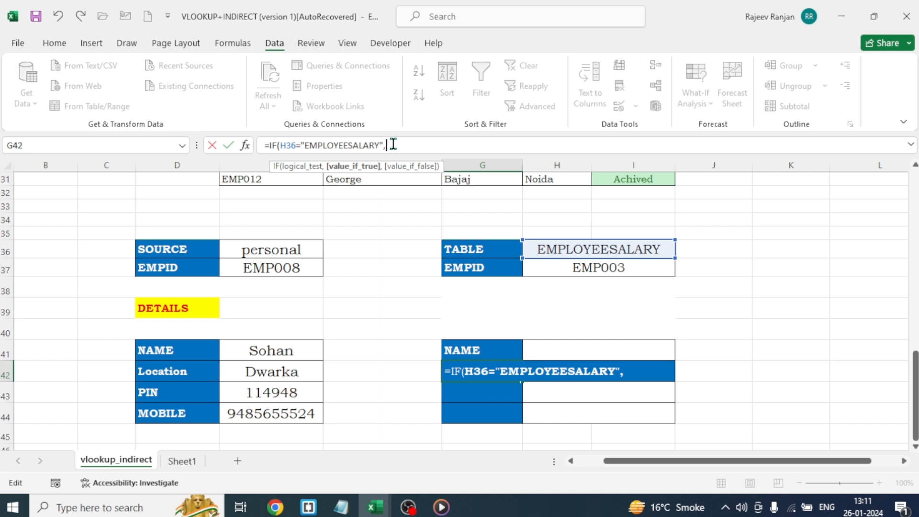
{"action": "type", "text": "\"SALARY\","}
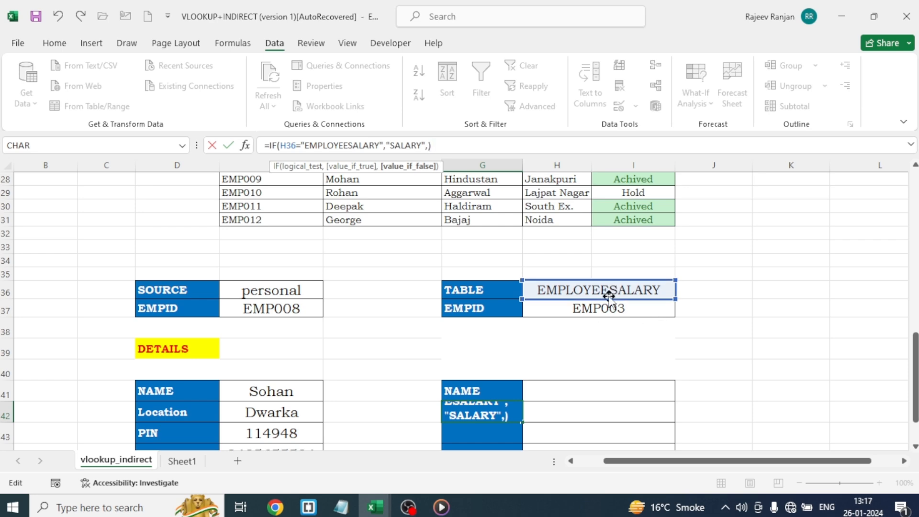
Step: Nest a second IF in the G42 formula that returns "LOCATION" when H36 equals "E_PERSONAL"
{"action": "type", "text": "IF"}
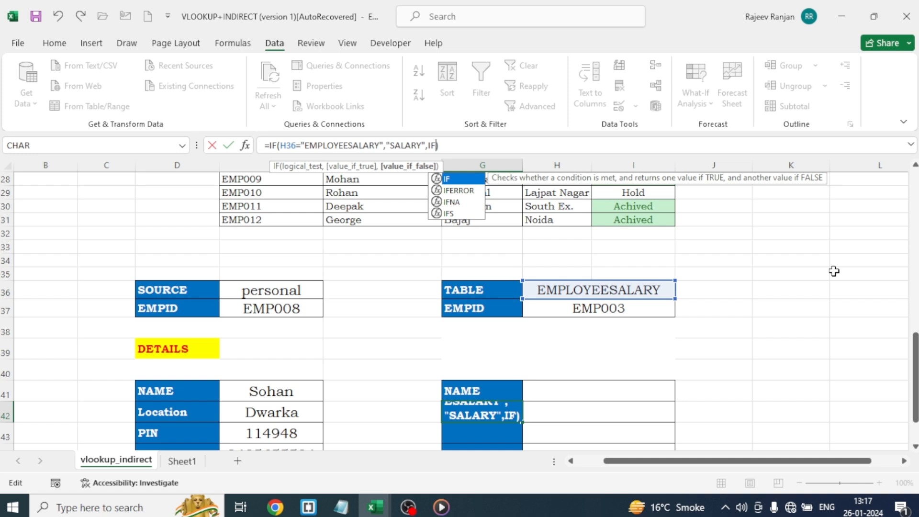
{"action": "type", "text": "("}
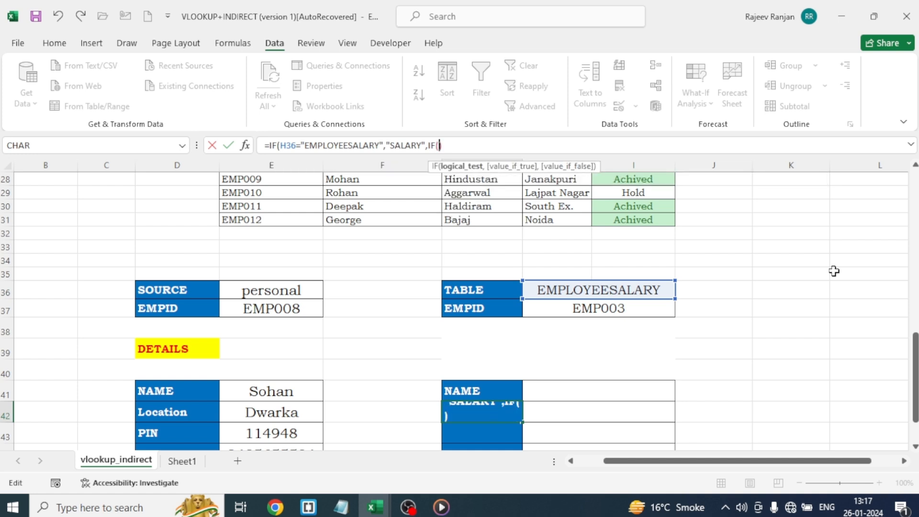
{"action": "left_click", "coordinate": [612, 290]}
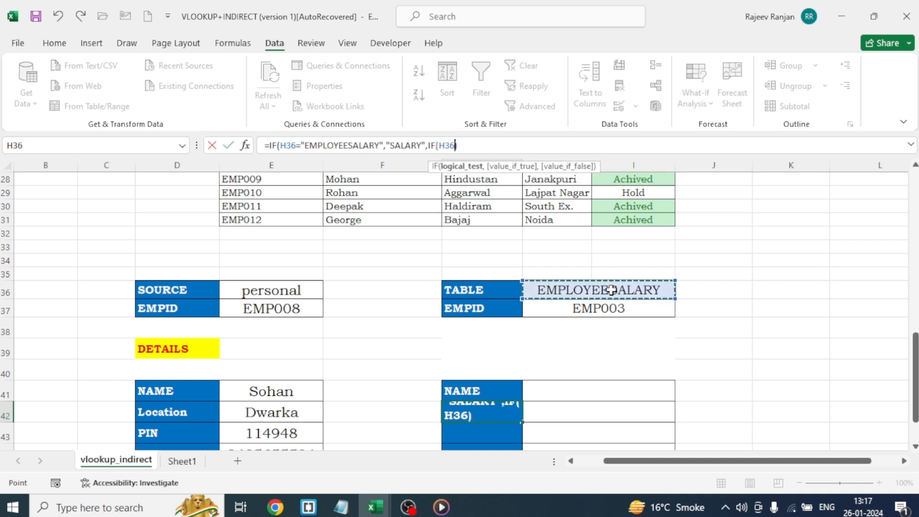
{"action": "type", "text": "="}
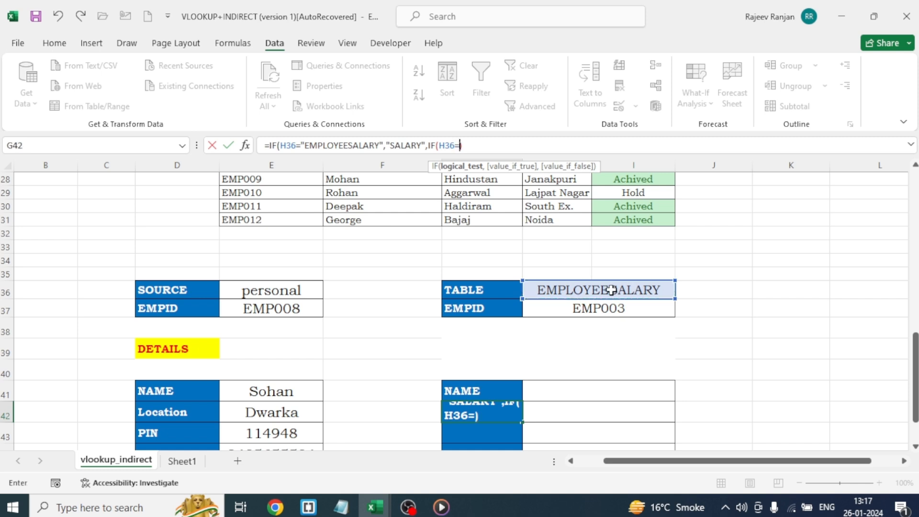
{"action": "type", "text": "\""}
{"action": "type", "text": "E"}
{"action": "type", "text": "_"}
{"action": "type", "text": "PERSONA"}
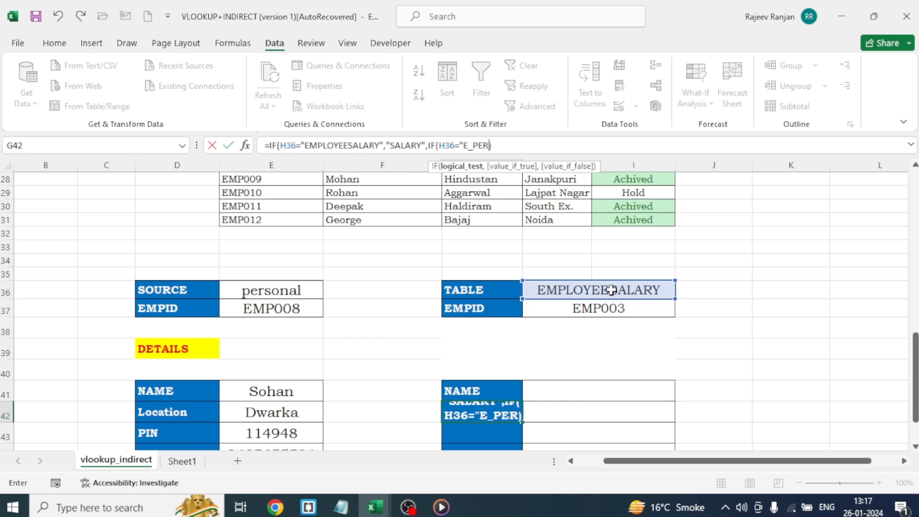
{"action": "type", "text": "L"}
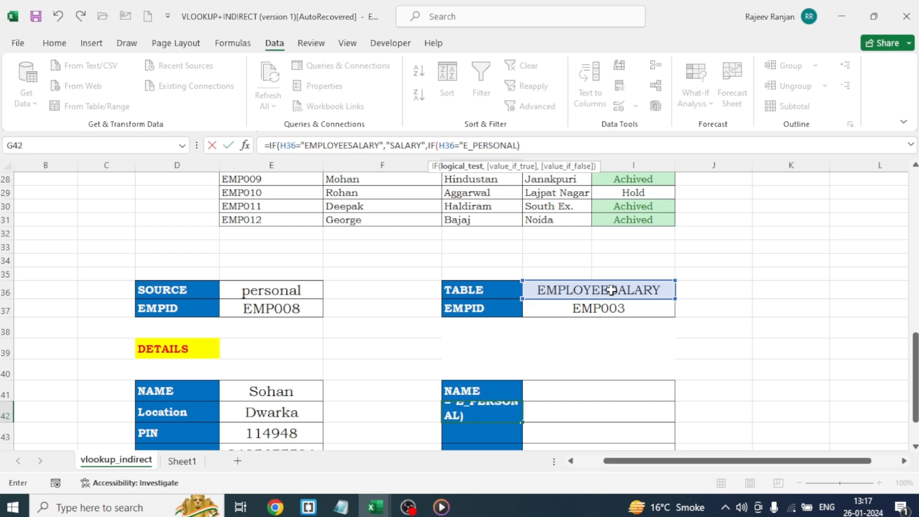
{"action": "type", "text": "\","}
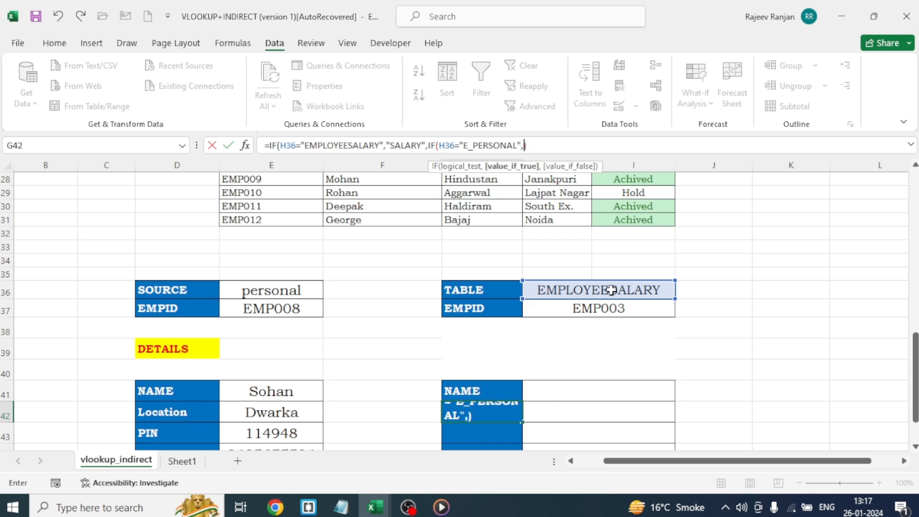
{"action": "type", "text": "\"LO"}
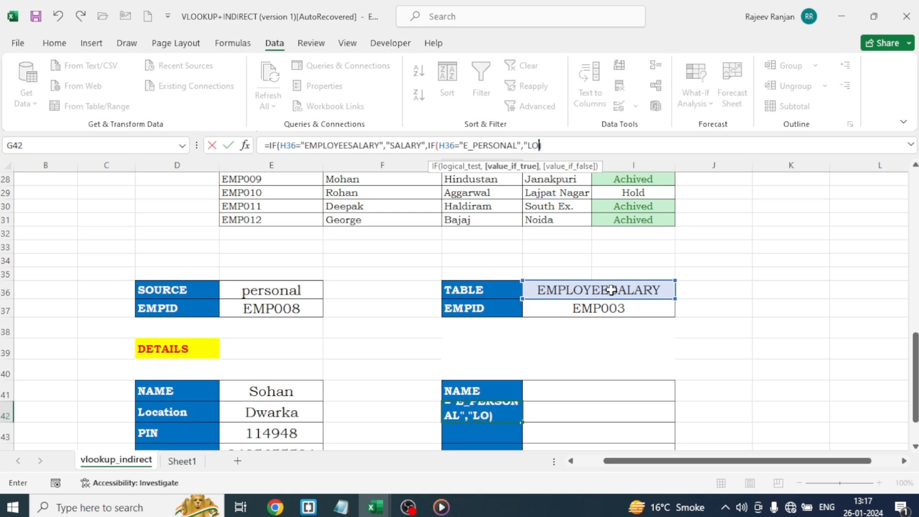
{"action": "type", "text": "CATION\""}
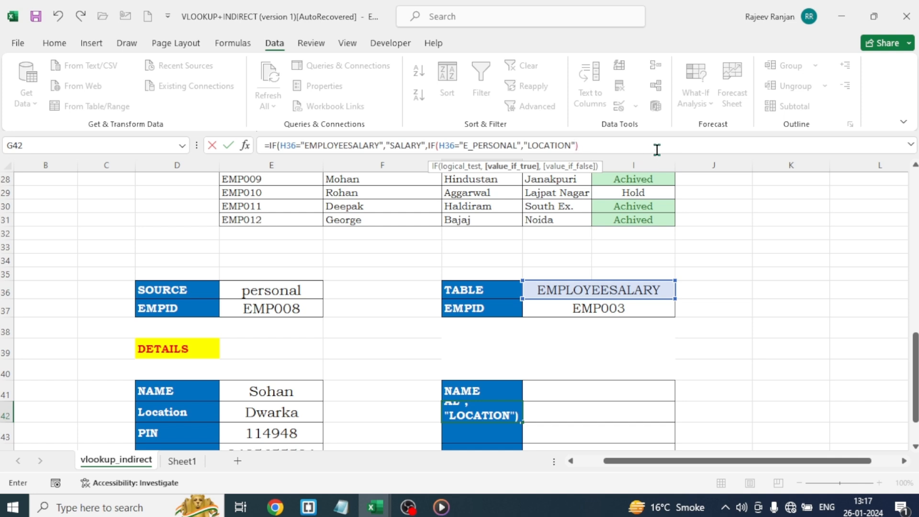
Step: Finish the G42 formula with "VENDOR" as the nested IF's false value and close both IF functions
{"action": "type", "text": ","}
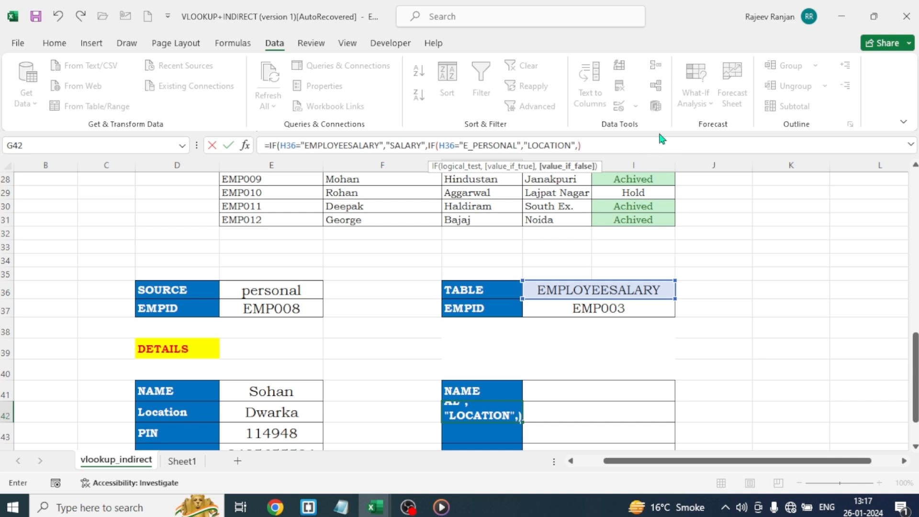
{"action": "type", "text": "\""}
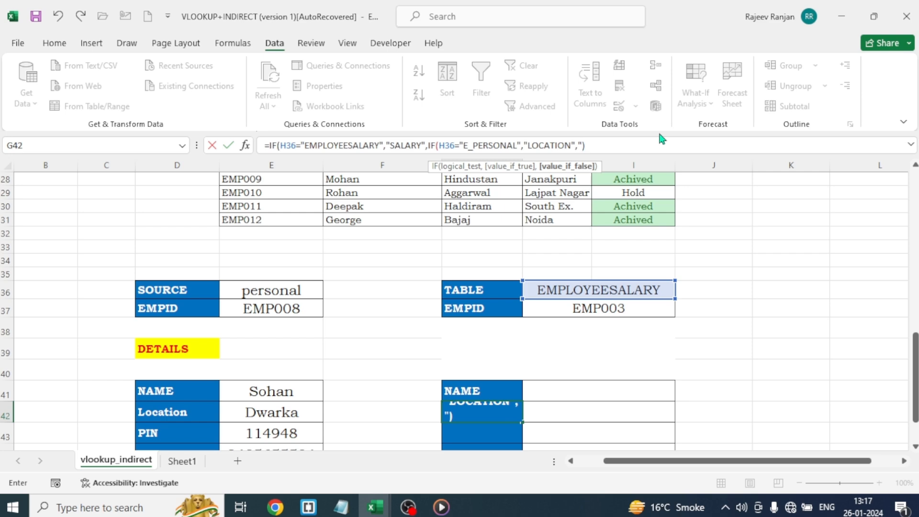
{"action": "type", "text": "VENDOR\""}
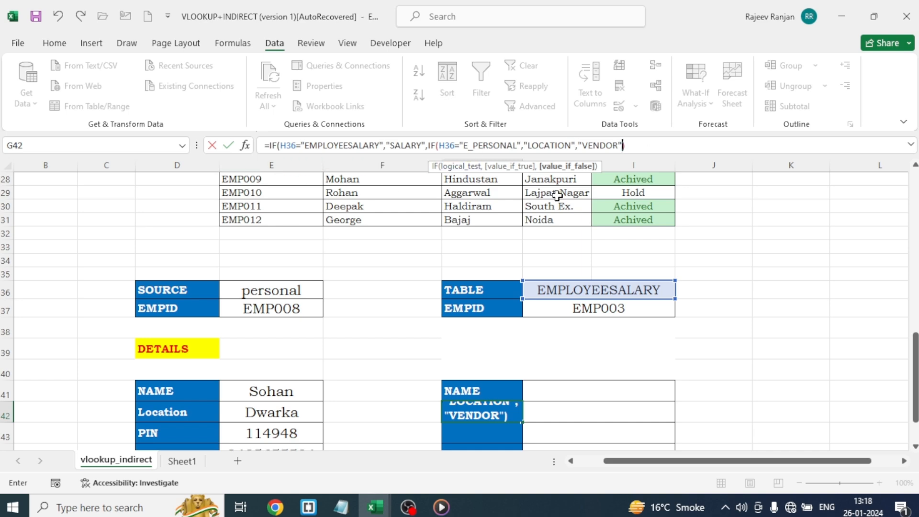
{"action": "left_click", "coordinate": [643, 147]}
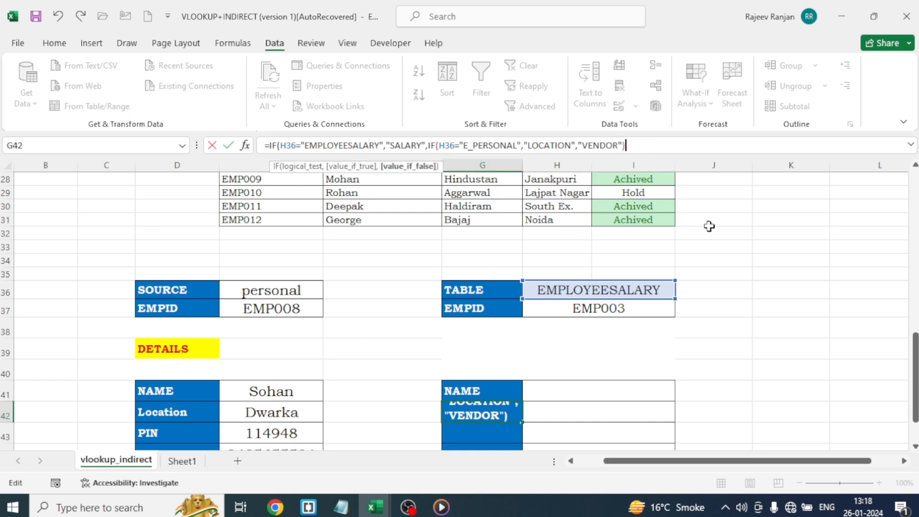
{"action": "type", "text": ")"}
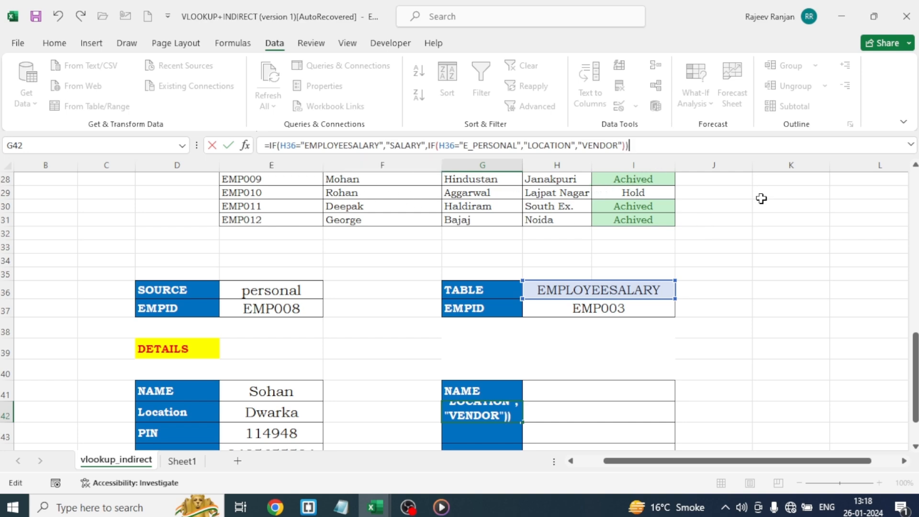
{"action": "key", "text": "Return"}
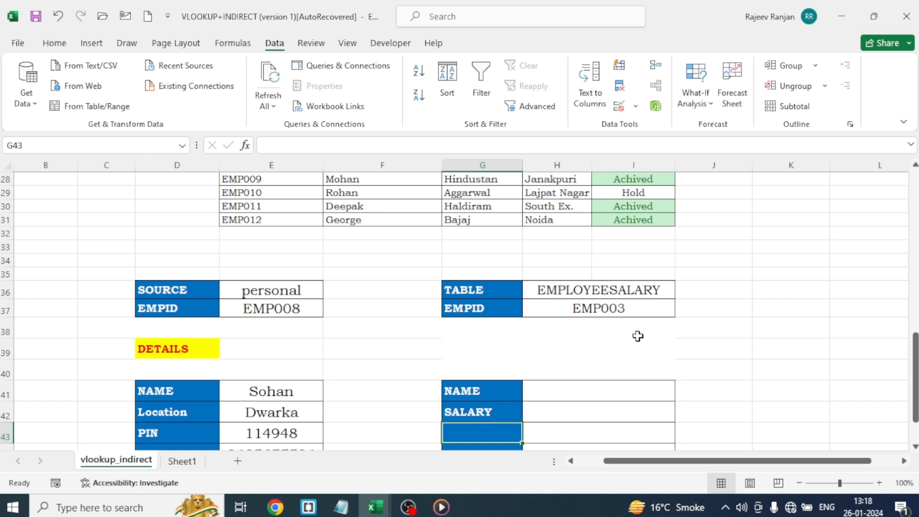
Step: Test the G42 label by setting the TABLE cell H36 to E_PERSONAL and then to E_PERFORMANCE
{"action": "left_click", "coordinate": [655, 296]}
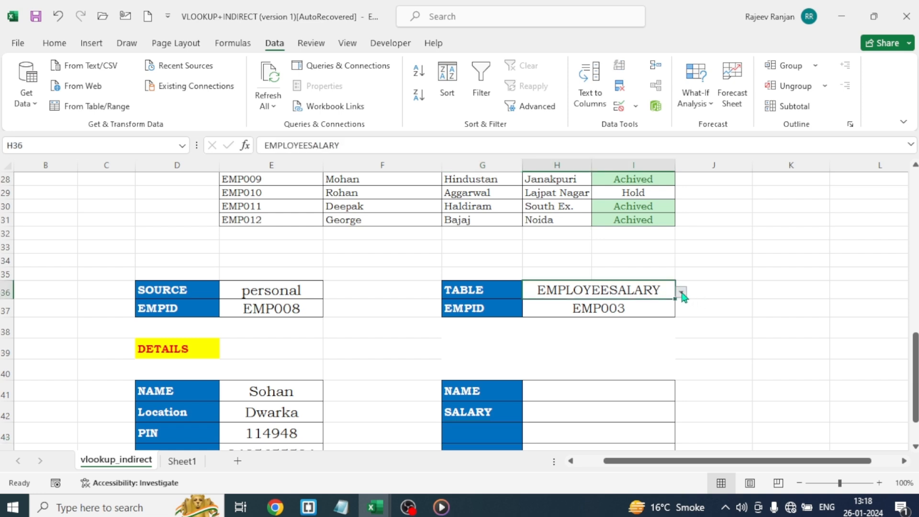
{"action": "left_click", "coordinate": [680, 292]}
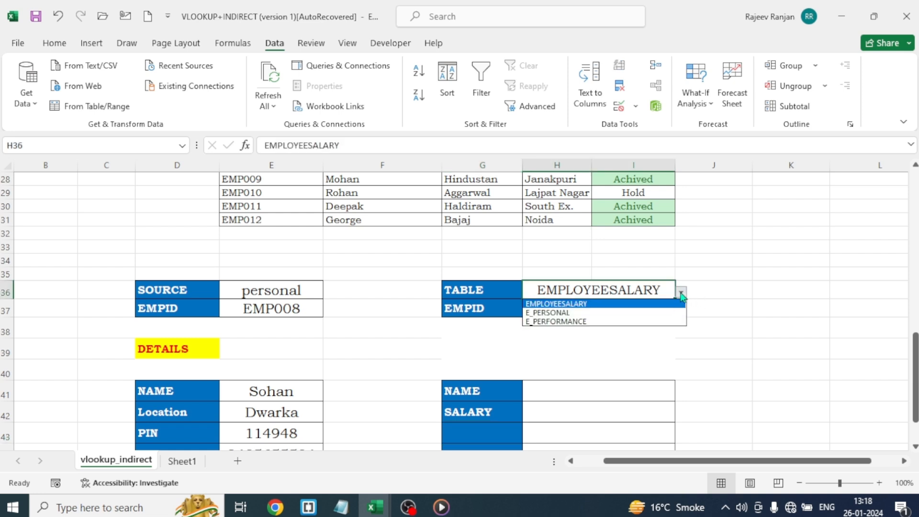
{"action": "left_click", "coordinate": [580, 312]}
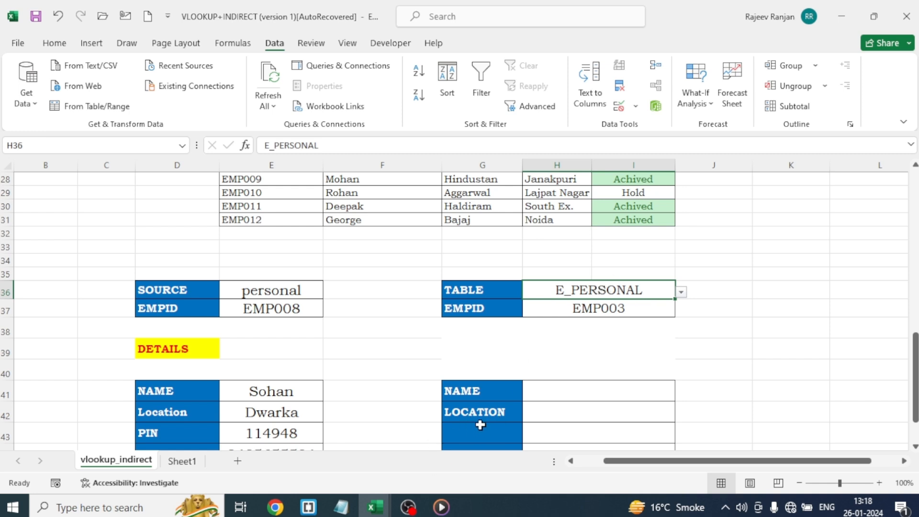
{"action": "left_click", "coordinate": [681, 292]}
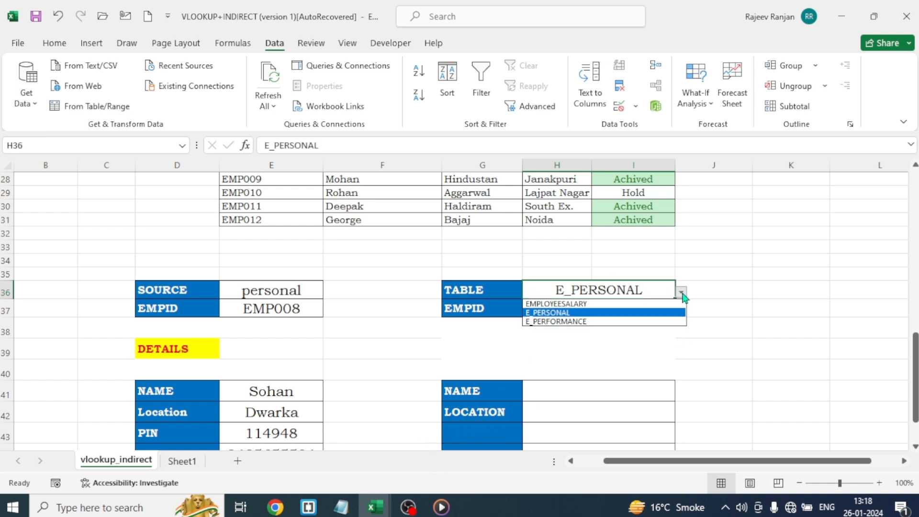
{"action": "left_click", "coordinate": [588, 321]}
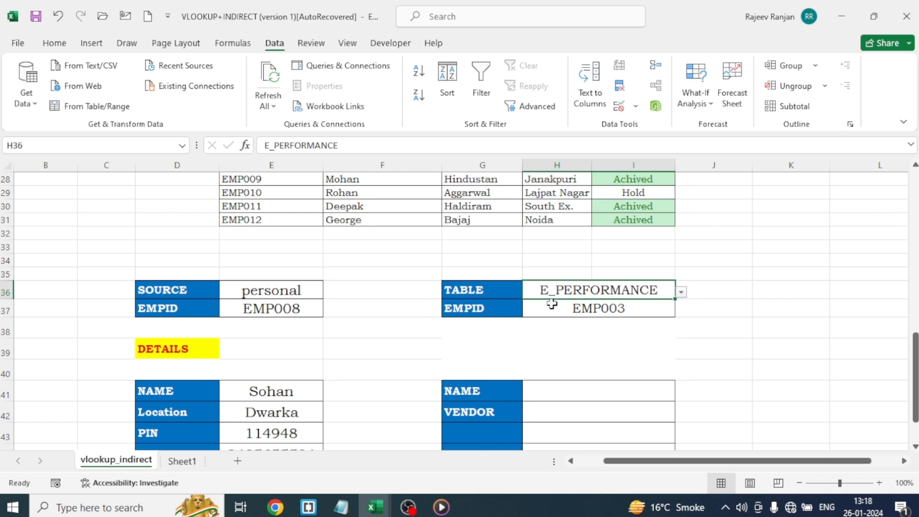
Step: Copy the full text of the nested IF formula in G42, leaving the cell's formula as it is
{"action": "left_click", "coordinate": [474, 416]}
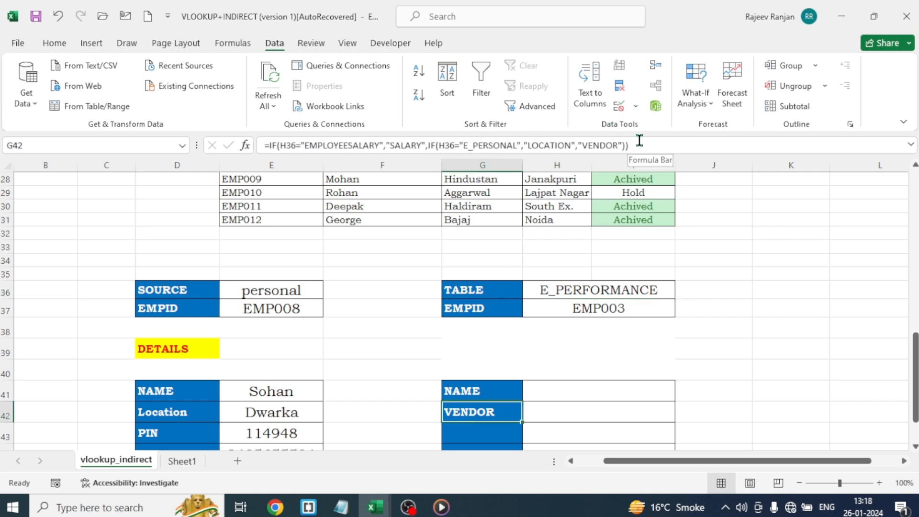
{"action": "left_click_drag", "start_coordinate": [635, 144], "coordinate": [247, 151]}
{"action": "key", "text": "ctrl+c"}
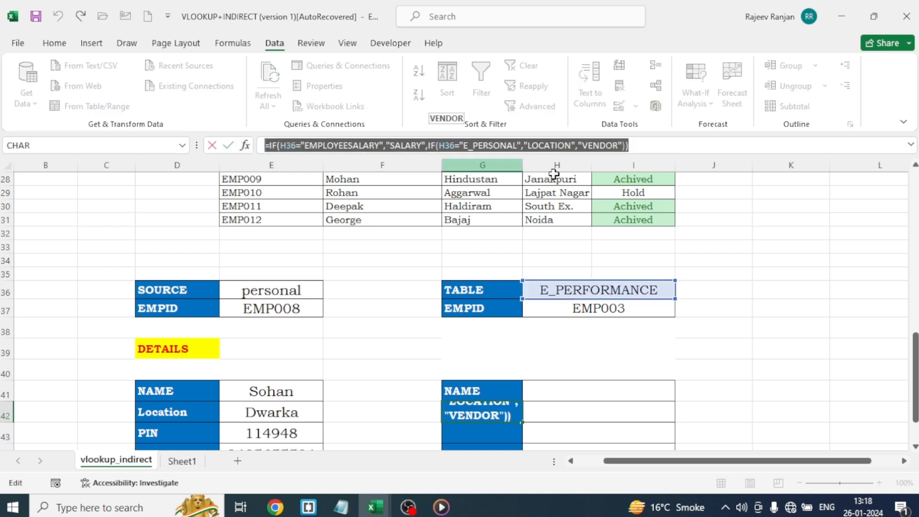
{"action": "left_click", "coordinate": [647, 153]}
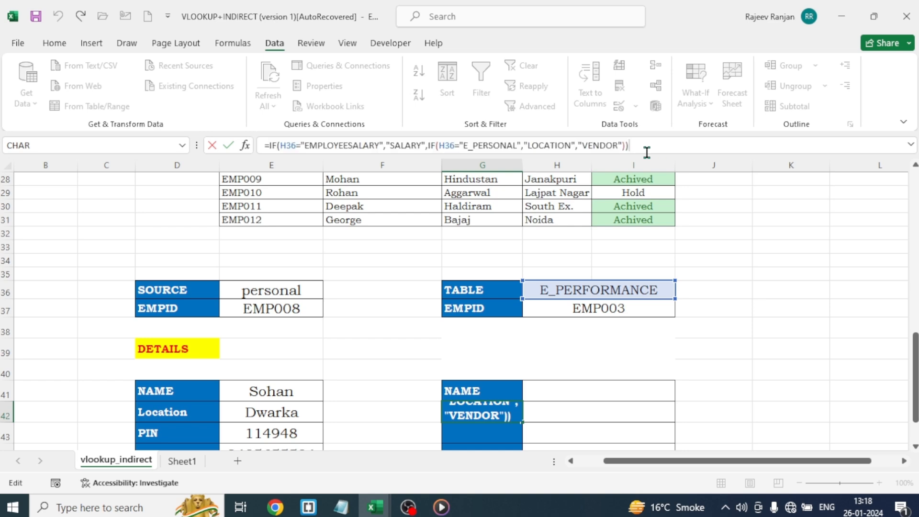
{"action": "key", "text": "Return"}
{"action": "scroll", "coordinate": [605, 351], "scroll_direction": "down", "scroll_amount": 3}
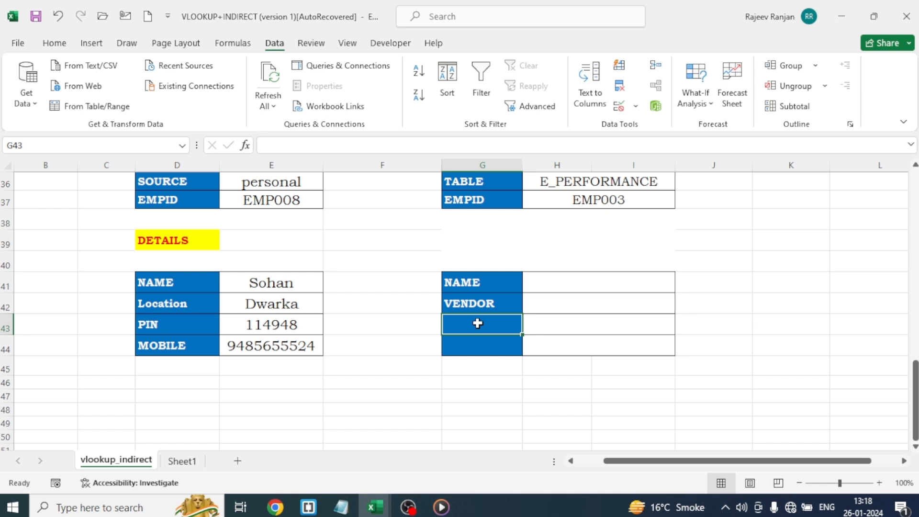
Step: Reuse the copied nested IF formula in G43 and change its EMPLOYEESALARY result to "OTHER ALLOW"
{"action": "key", "text": "ctrl+v"}
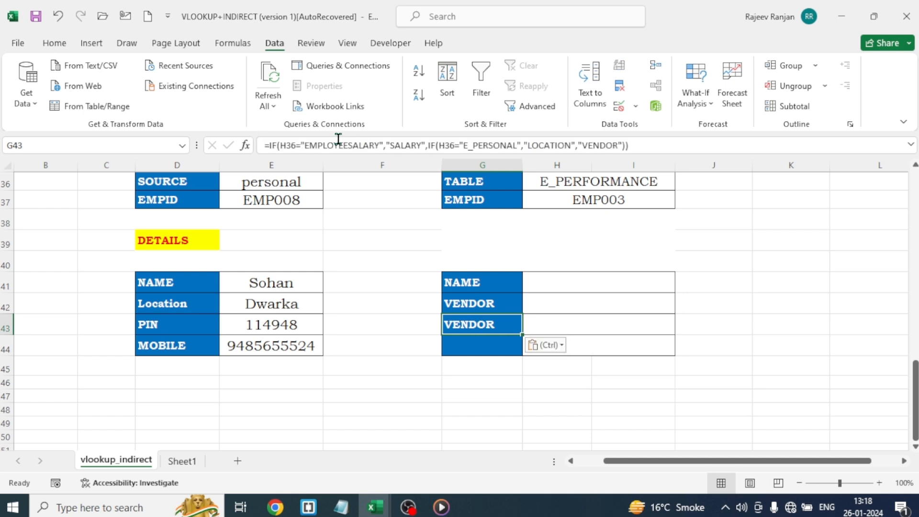
{"action": "left_click", "coordinate": [423, 146]}
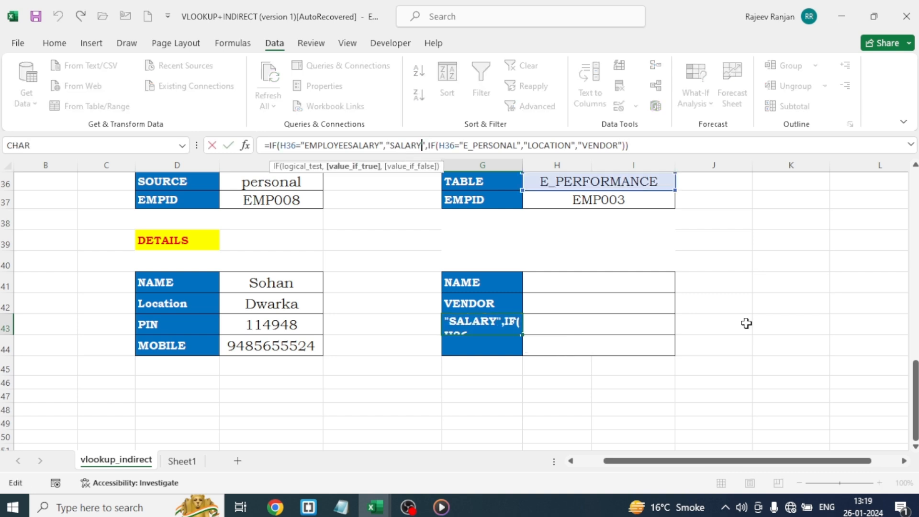
{"action": "key", "text": "BackSpace"}
{"action": "key", "text": "BackSpace"}
{"action": "key", "text": "BackSpace"}
{"action": "key", "text": "BackSpace"}
{"action": "key", "text": "BackSpace"}
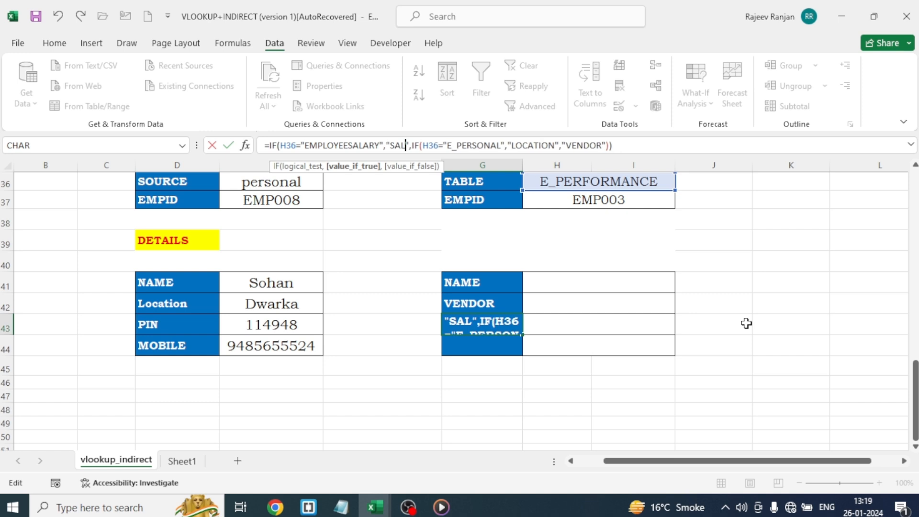
{"action": "key", "text": "BackSpace"}
{"action": "type", "text": "O"}
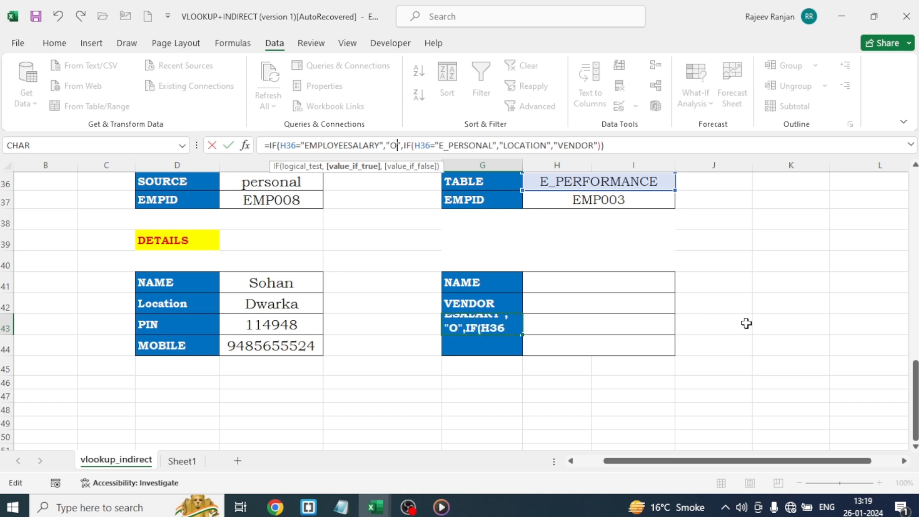
{"action": "type", "text": "THER ALLOW"}
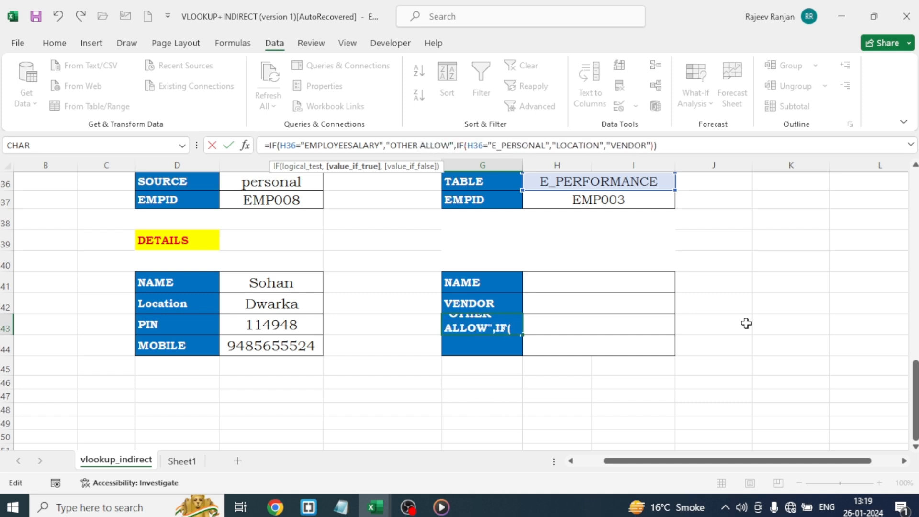
Step: In the G43 formula, change the label returned for E_PERSONAL to "PIN"
{"action": "left_click", "coordinate": [605, 146]}
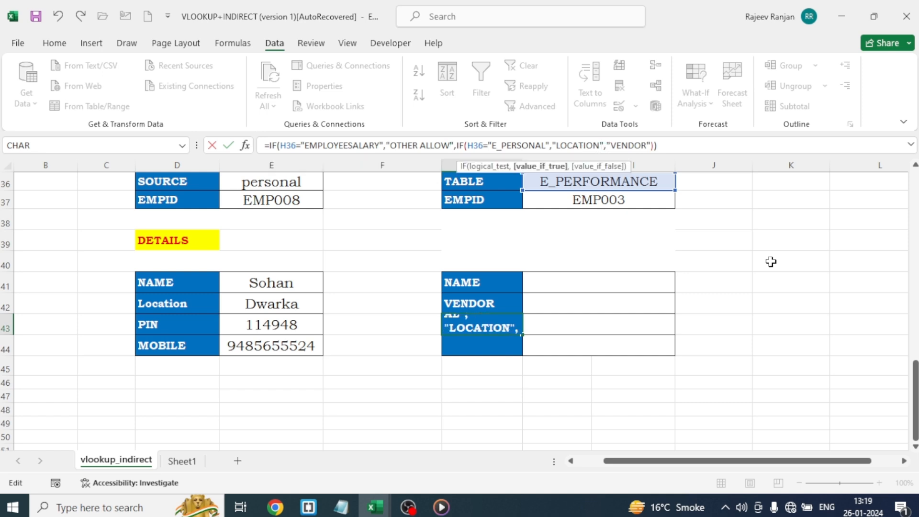
{"action": "key", "text": "BackSpace"}
{"action": "key", "text": "BackSpace"}
{"action": "key", "text": "BackSpace"}
{"action": "key", "text": "BackSpace"}
{"action": "key", "text": "BackSpace"}
{"action": "key", "text": "BackSpace"}
{"action": "key", "text": "BackSpace"}
{"action": "key", "text": "BackSpace"}
{"action": "type", "text": "PIN"}
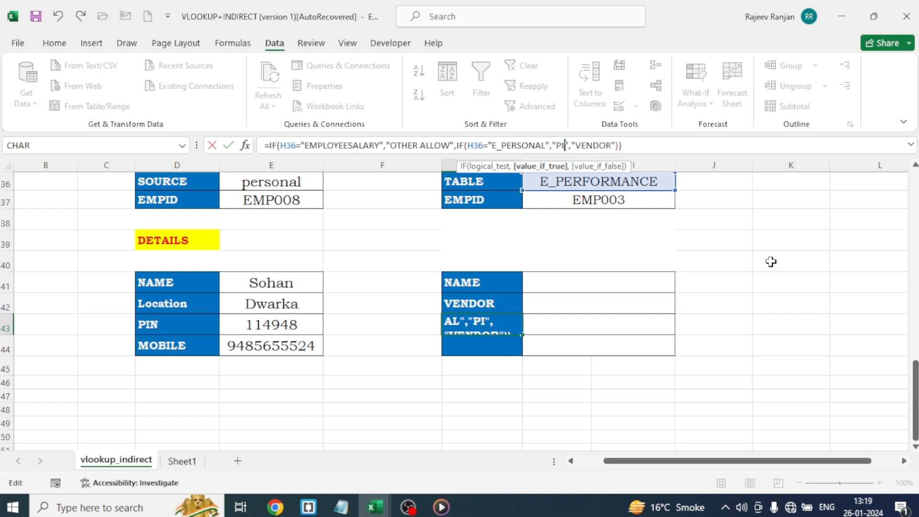
Step: Change the final false value of the G43 formula to "LOCATION" and commit the formula
{"action": "key", "text": "End"}
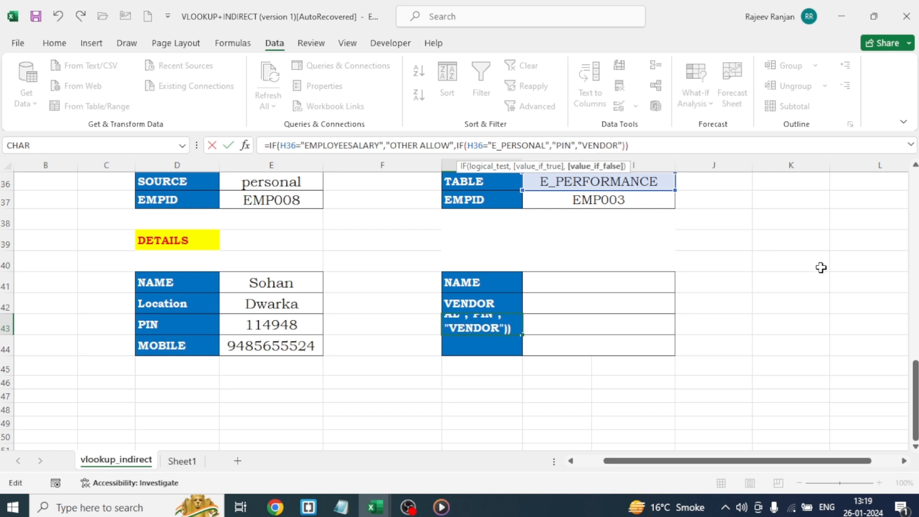
{"action": "left_click_drag", "start_coordinate": [914, 402], "coordinate": [909, 424]}
{"action": "key", "text": "BackSpace"}
{"action": "key", "text": "BackSpace"}
{"action": "key", "text": "BackSpace"}
{"action": "key", "text": "BackSpace"}
{"action": "key", "text": "BackSpace"}
{"action": "key", "text": "BackSpace"}
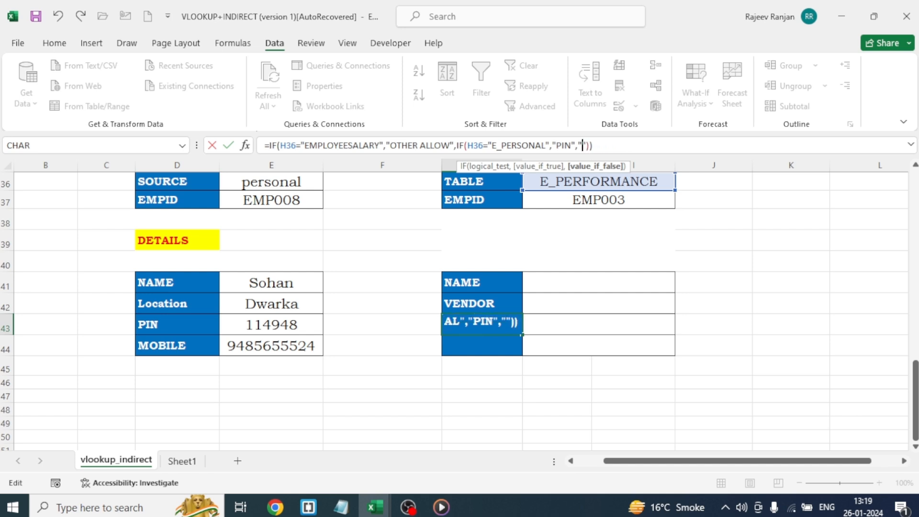
{"action": "type", "text": "LOCATION"}
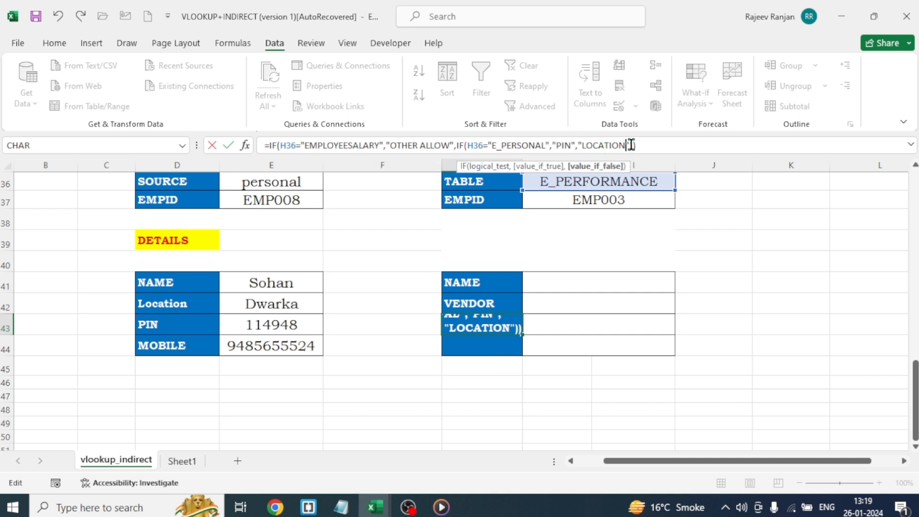
{"action": "left_click", "coordinate": [648, 144]}
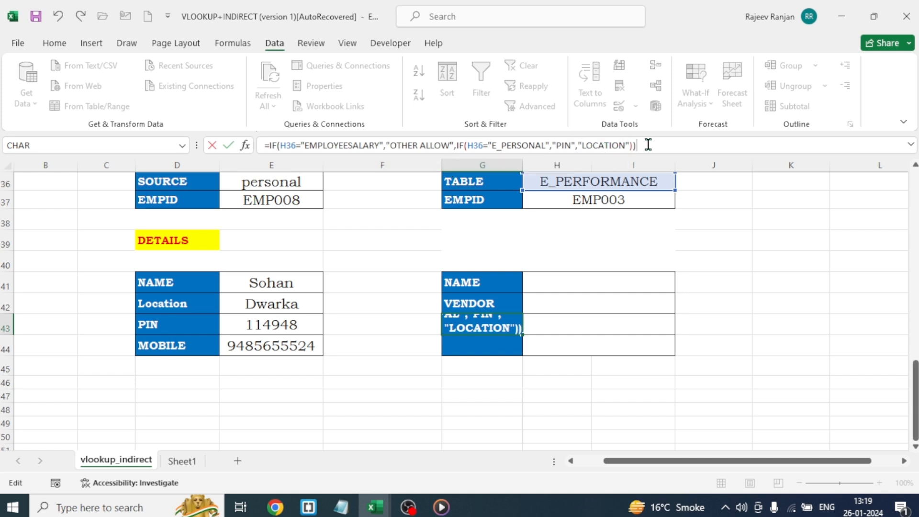
{"action": "key", "text": "Return"}
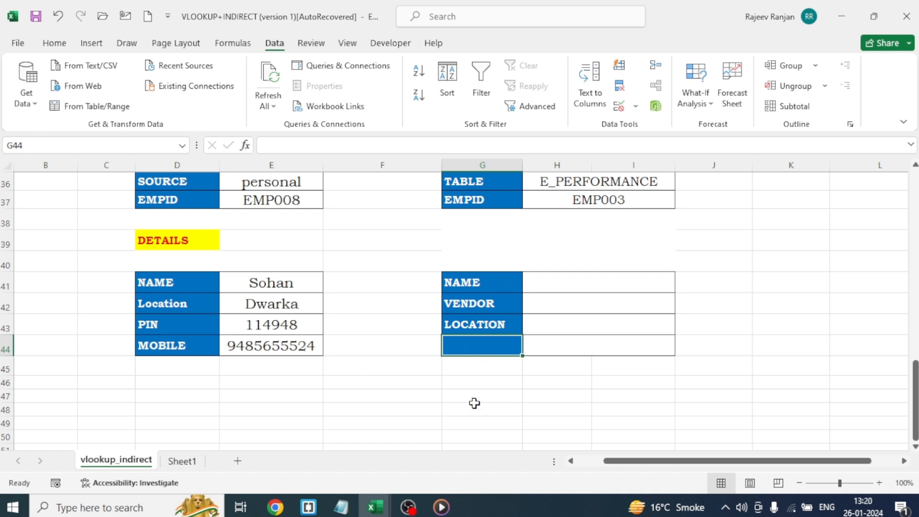
Step: Paste the copied nested IF formula into G44 and change its EMPLOYEESALARY result to "NET_SALARY"
{"action": "key", "text": "ctrl+v"}
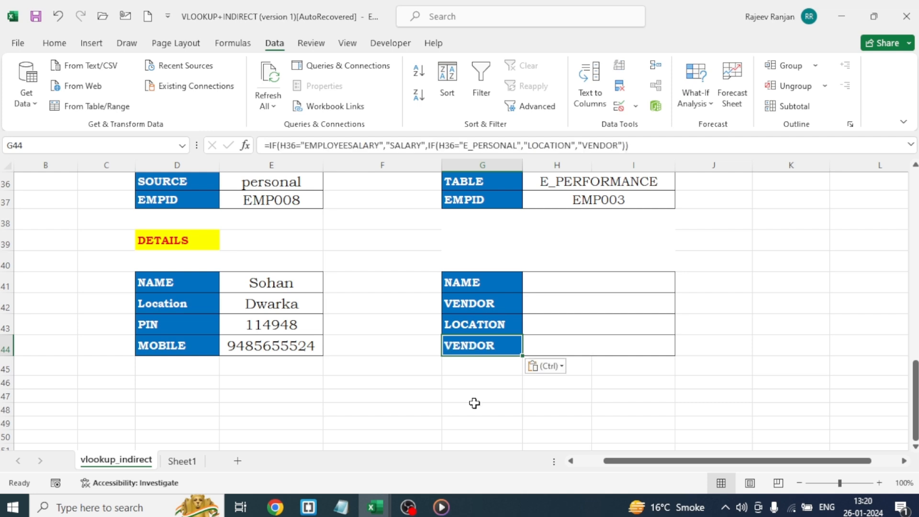
{"action": "left_click", "coordinate": [423, 145]}
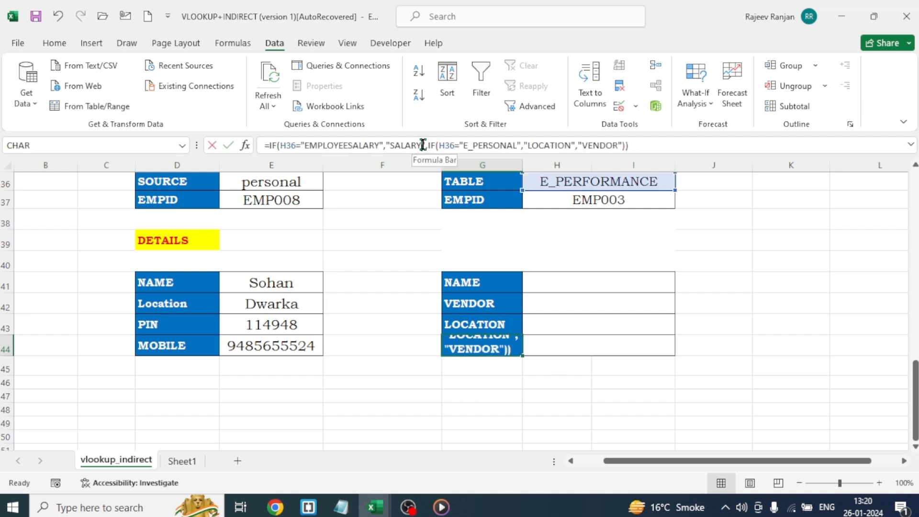
{"action": "key", "text": "BackSpace"}
{"action": "key", "text": "BackSpace"}
{"action": "key", "text": "BackSpace"}
{"action": "key", "text": "BackSpace"}
{"action": "key", "text": "BackSpace"}
{"action": "key", "text": "BackSpace"}
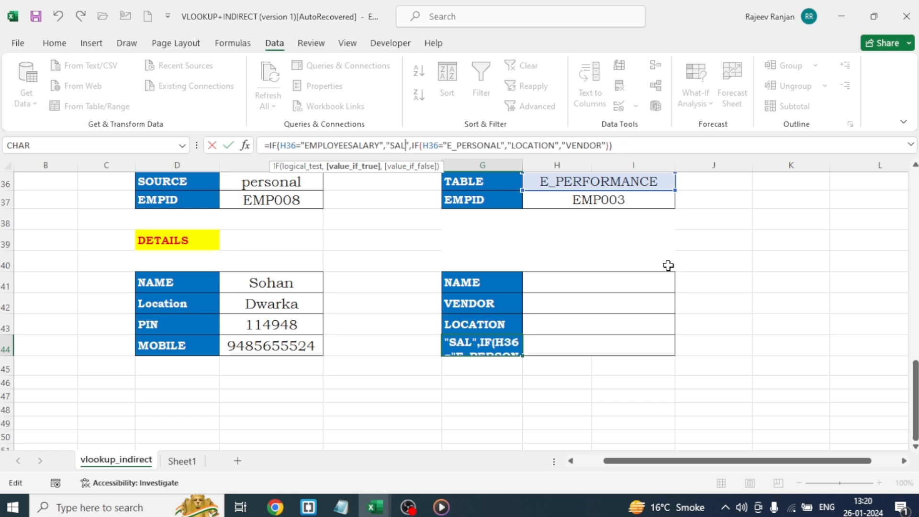
{"action": "type", "text": "NET"}
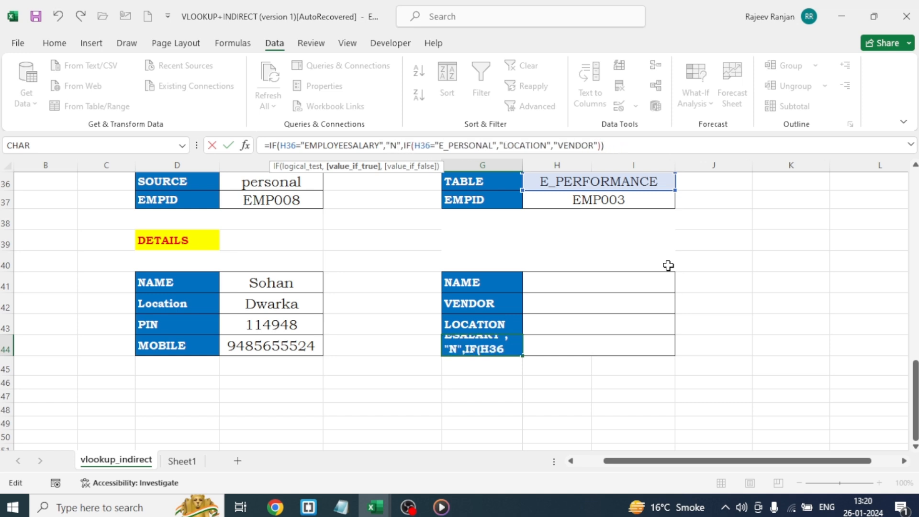
{"action": "type", "text": "_"}
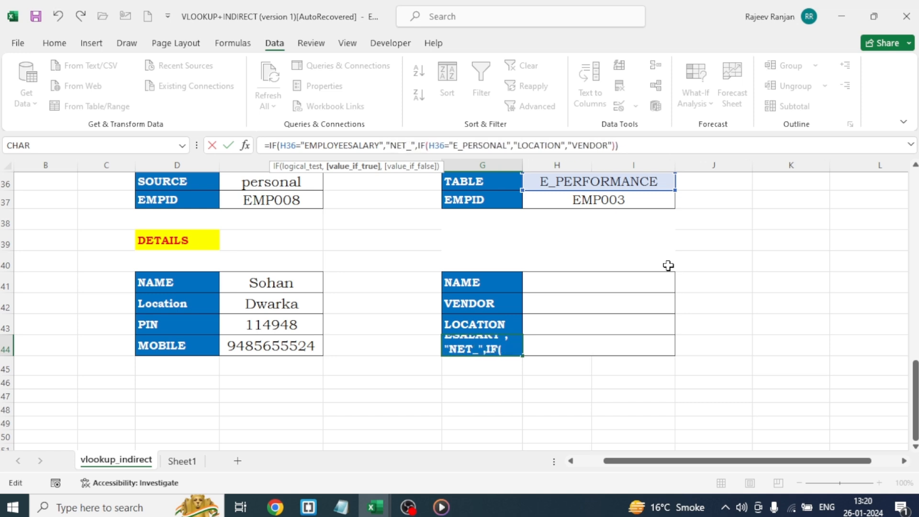
{"action": "type", "text": "SALARY"}
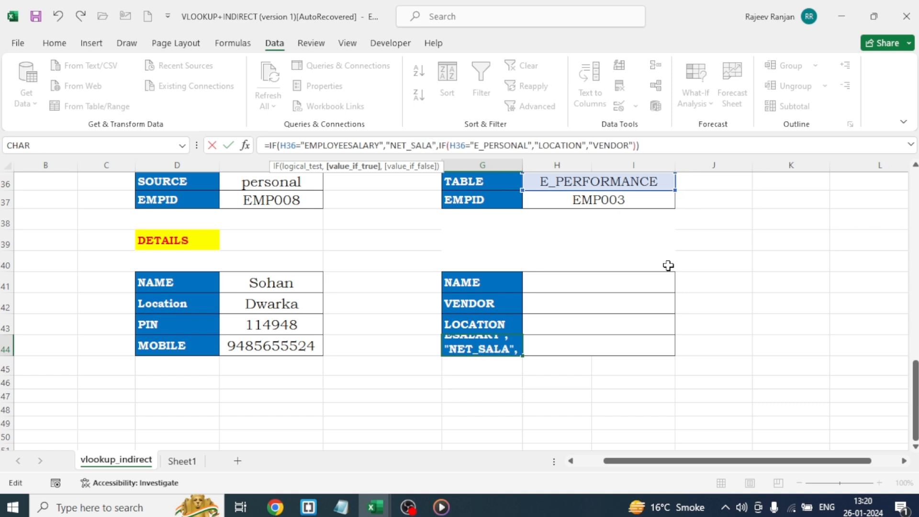
Step: In the G44 formula, change the label returned for E_PERSONAL to "MOBILE"
{"action": "left_click", "coordinate": [594, 145]}
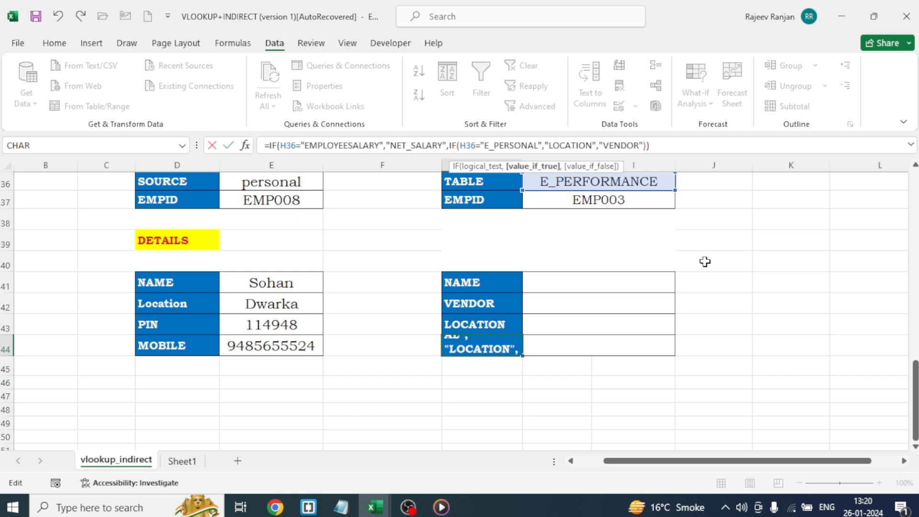
{"action": "key", "text": "BackSpace"}
{"action": "key", "text": "BackSpace"}
{"action": "key", "text": "BackSpace"}
{"action": "key", "text": "BackSpace"}
{"action": "key", "text": "BackSpace"}
{"action": "key", "text": "BackSpace"}
{"action": "key", "text": "BackSpace"}
{"action": "key", "text": "BackSpace"}
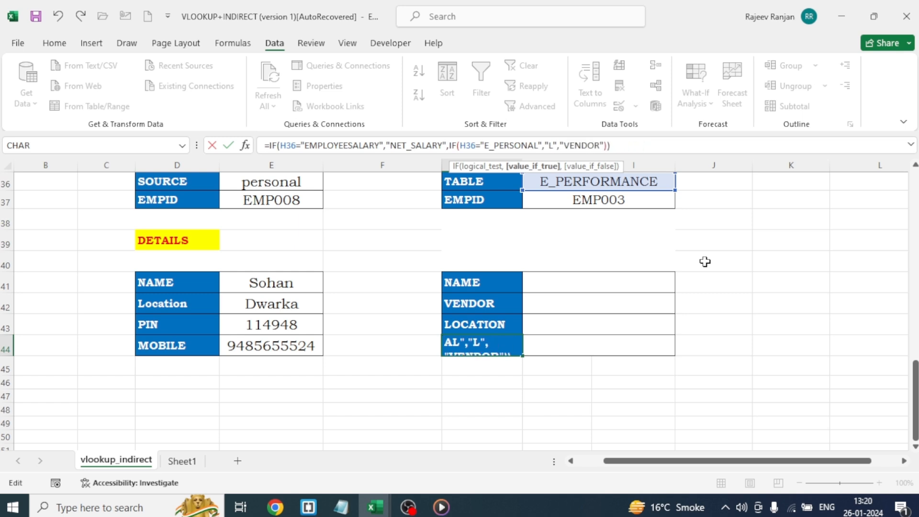
{"action": "type", "text": "MO"}
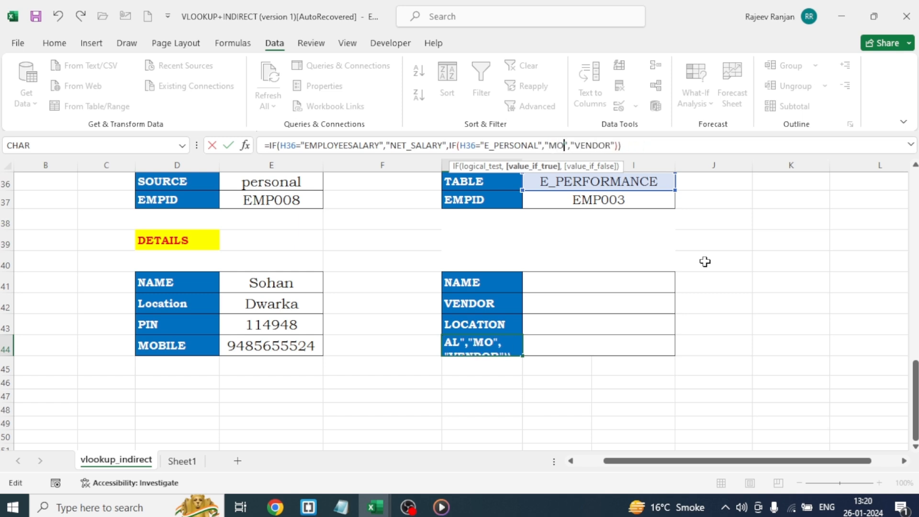
{"action": "type", "text": "BILE"}
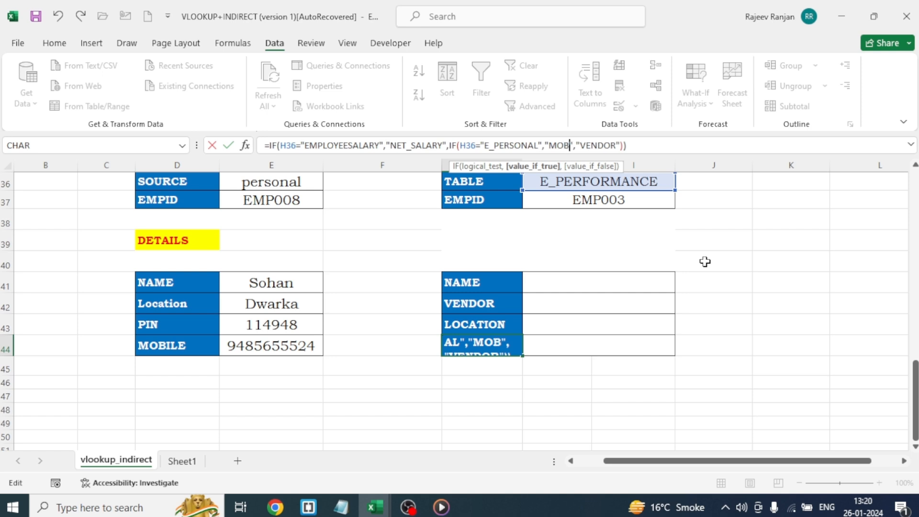
Step: Change the final false value of the G44 formula to "STATUS" and commit the formula
{"action": "left_click", "coordinate": [631, 145]}
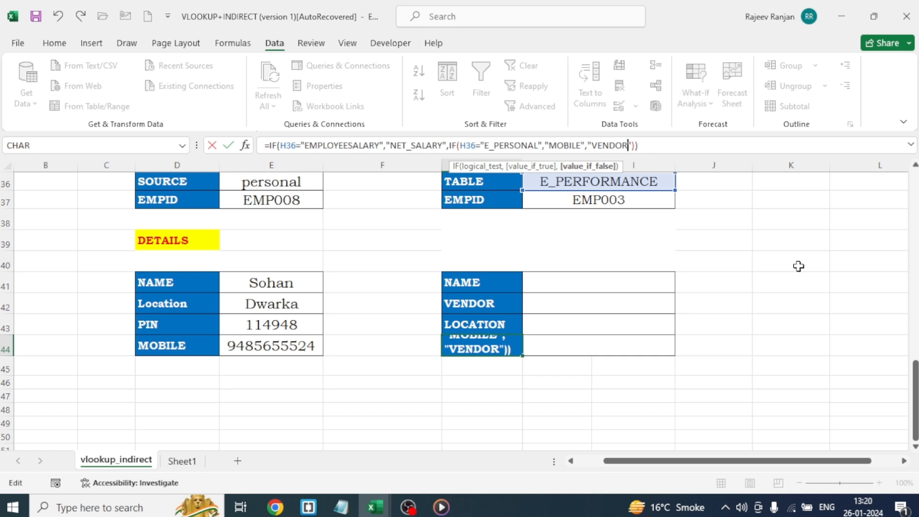
{"action": "key", "text": "BackSpace"}
{"action": "key", "text": "BackSpace"}
{"action": "key", "text": "BackSpace"}
{"action": "key", "text": "BackSpace"}
{"action": "key", "text": "BackSpace"}
{"action": "key", "text": "BackSpace"}
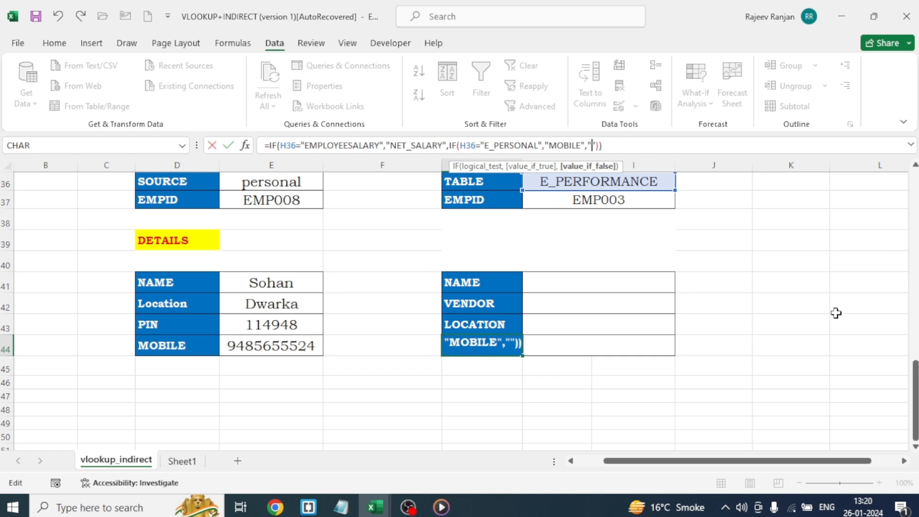
{"action": "type", "text": "STATUS"}
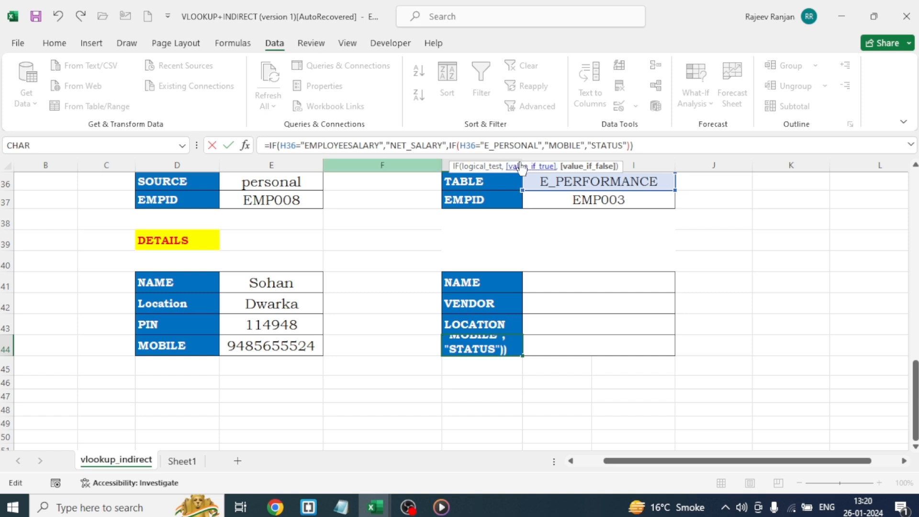
{"action": "left_click", "coordinate": [652, 145]}
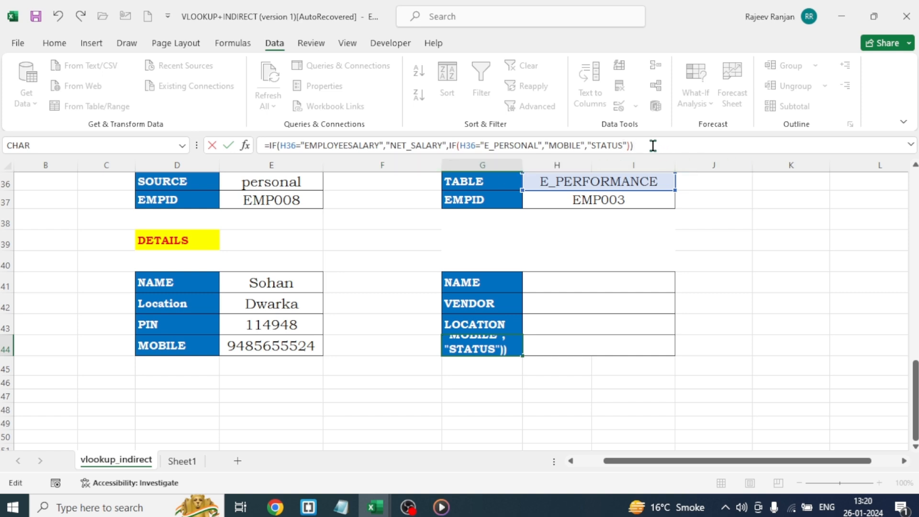
{"action": "key", "text": "Return"}
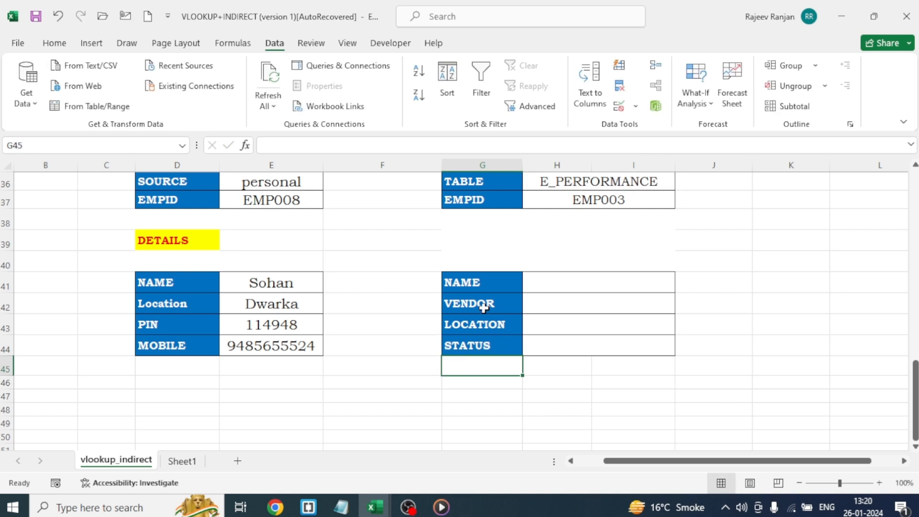
Step: Test the labels in G42:G44 by setting the TABLE cell H36 to EMPLOYEESALARY, E_PERSONAL and finally E_PERFORMANCE
{"action": "scroll", "coordinate": [609, 367], "scroll_direction": "up", "scroll_amount": 1}
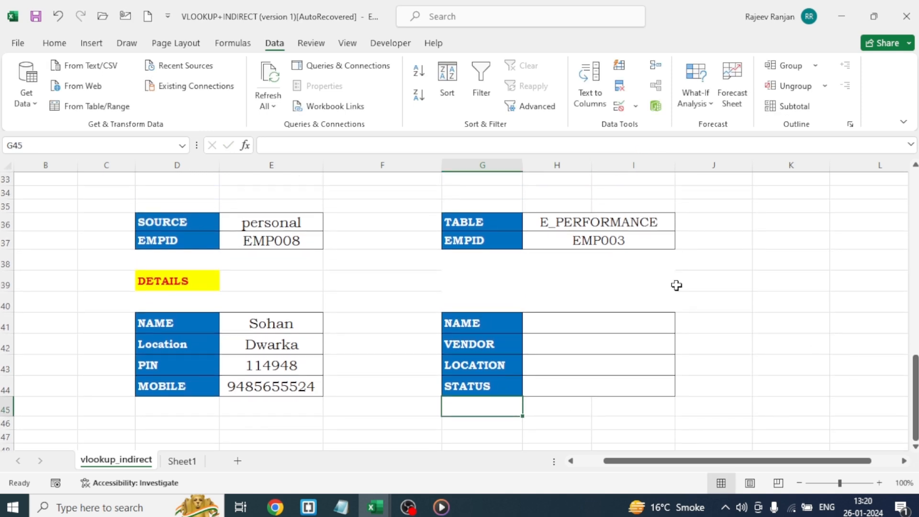
{"action": "left_click", "coordinate": [638, 220]}
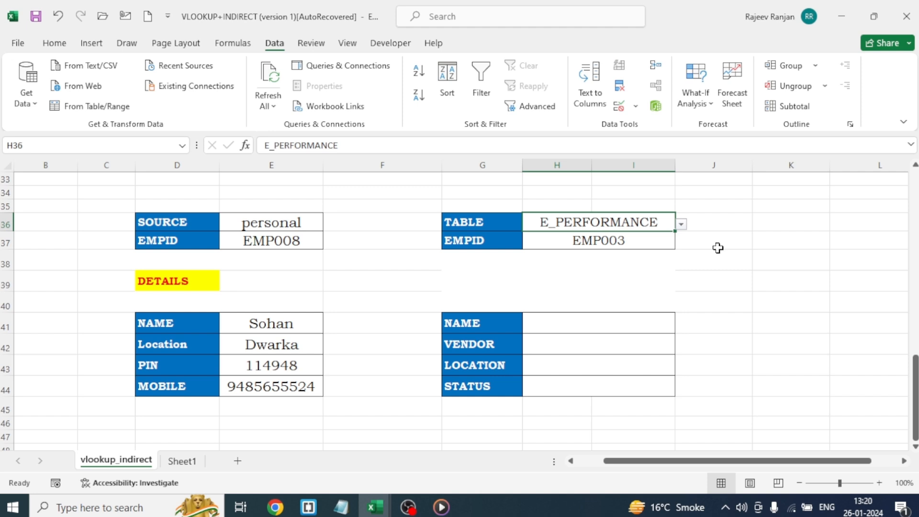
{"action": "left_click", "coordinate": [681, 224]}
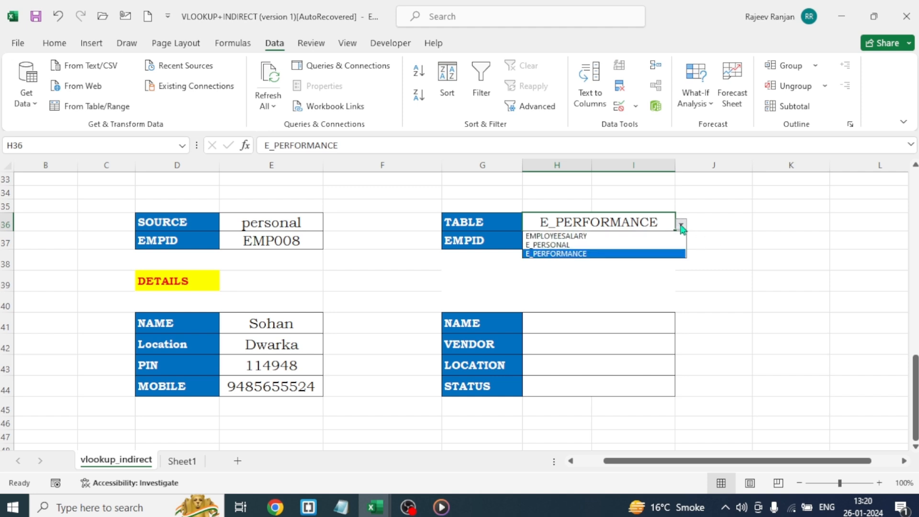
{"action": "left_click", "coordinate": [624, 237]}
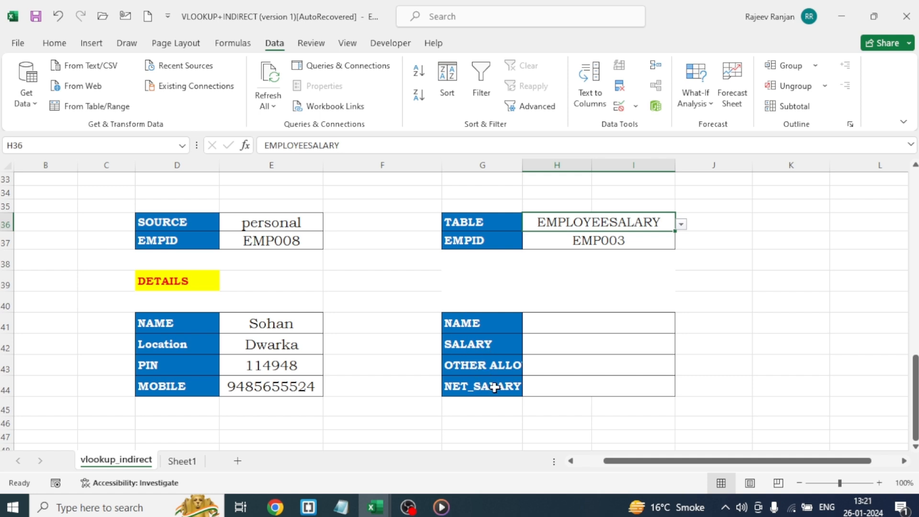
{"action": "left_click", "coordinate": [699, 224]}
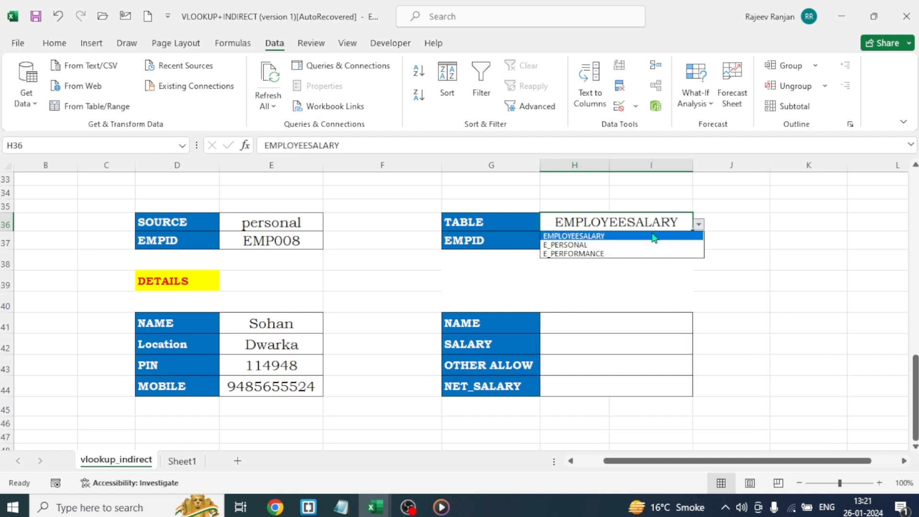
{"action": "left_click", "coordinate": [595, 245]}
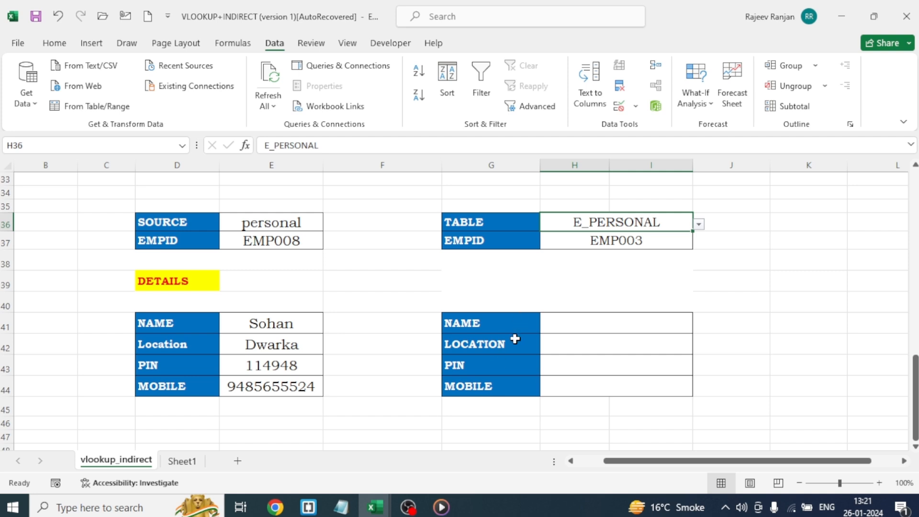
{"action": "left_click", "coordinate": [699, 225]}
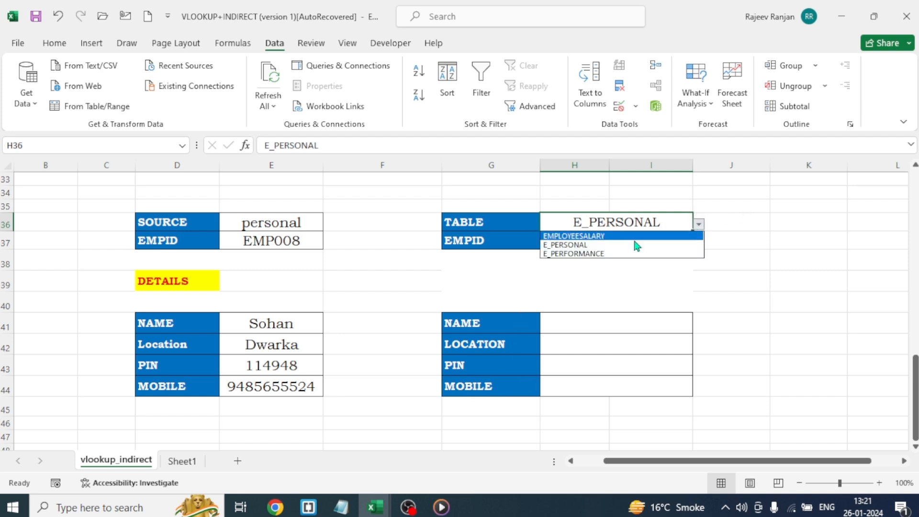
{"action": "left_click", "coordinate": [613, 257]}
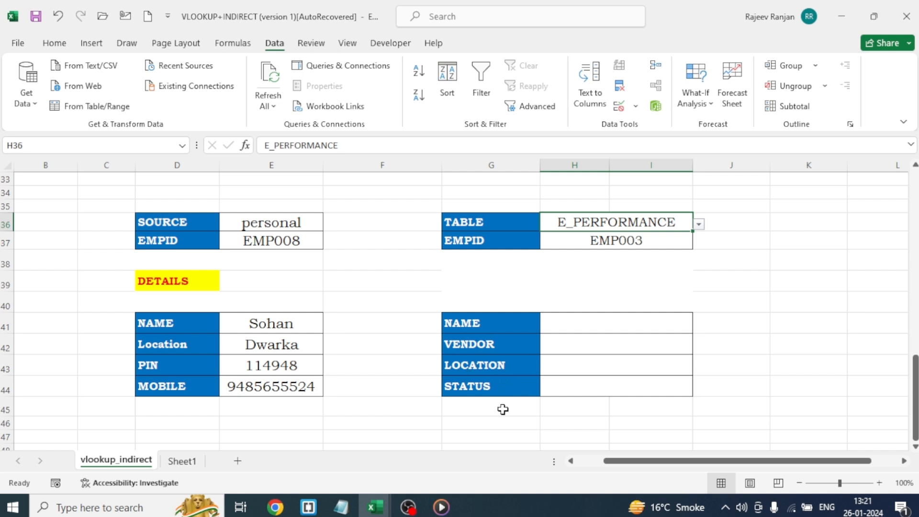
Step: Enter =VLOOKUP(H37,H36,2,0) in the NAME cell H41 of the second lookup form
{"action": "left_click", "coordinate": [589, 325]}
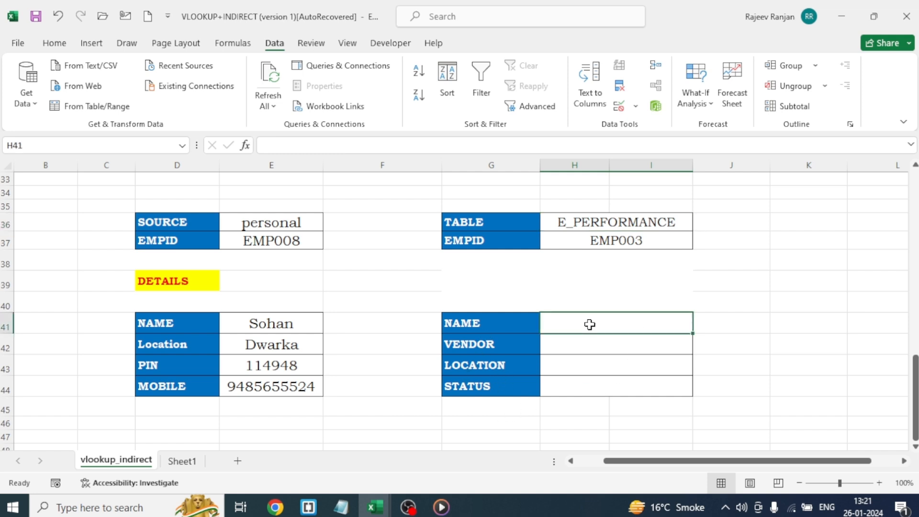
{"action": "type", "text": "=VLOOKUP("}
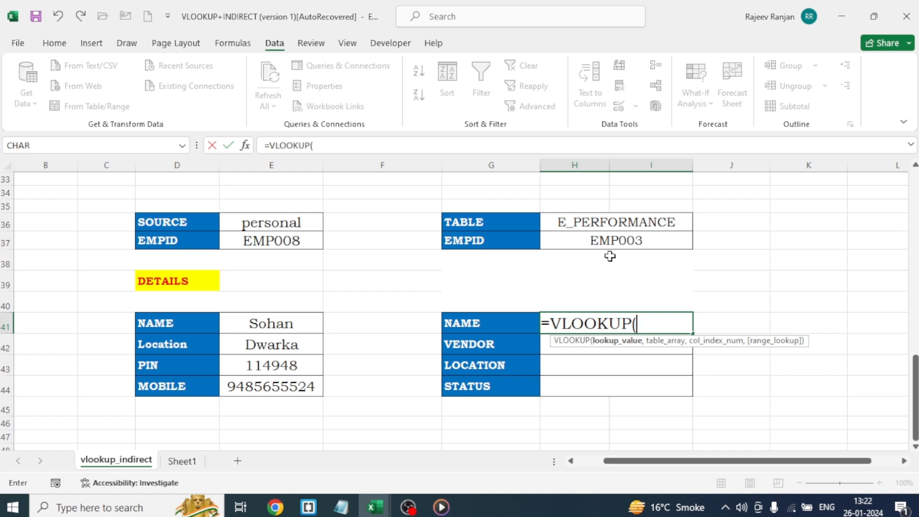
{"action": "left_click", "coordinate": [609, 241]}
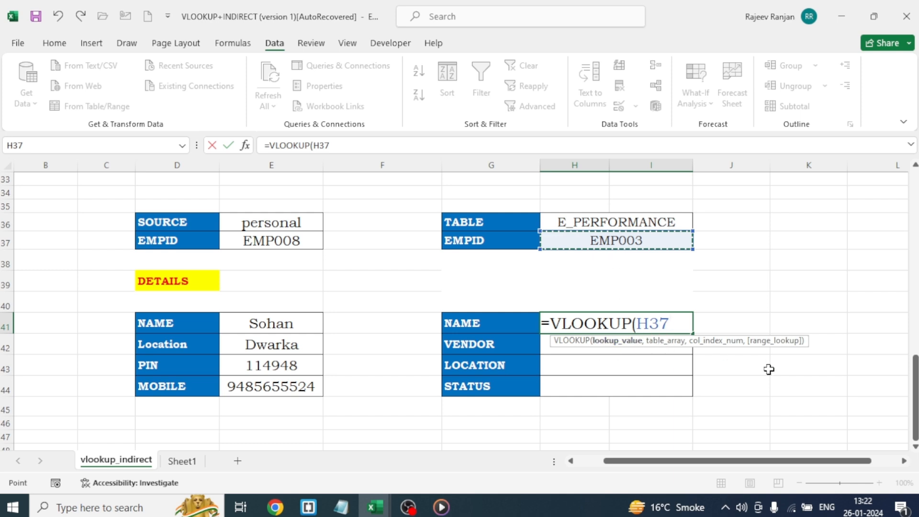
{"action": "type", "text": ","}
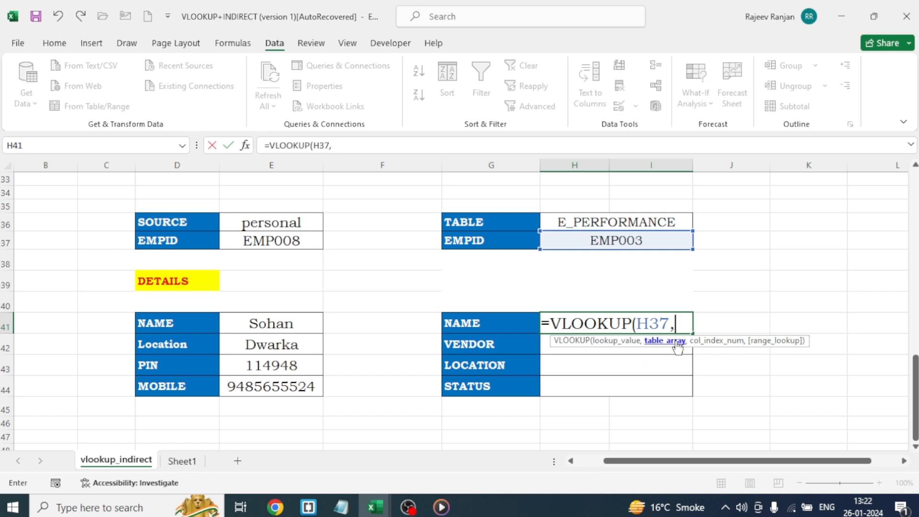
{"action": "left_click", "coordinate": [617, 223]}
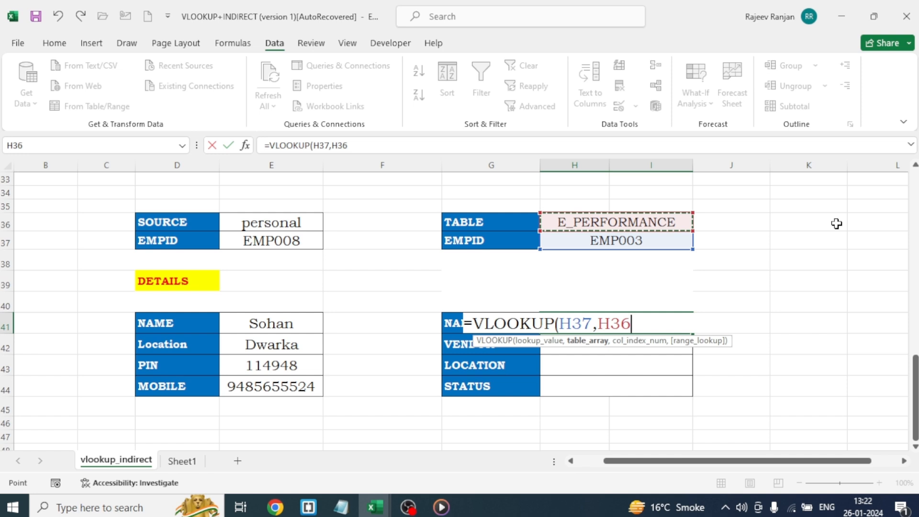
{"action": "type", "text": ","}
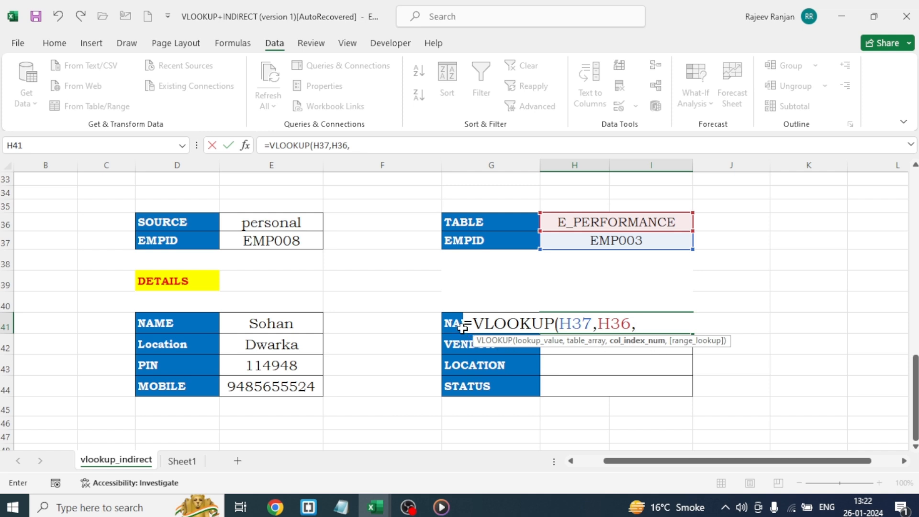
{"action": "type", "text": "2,"}
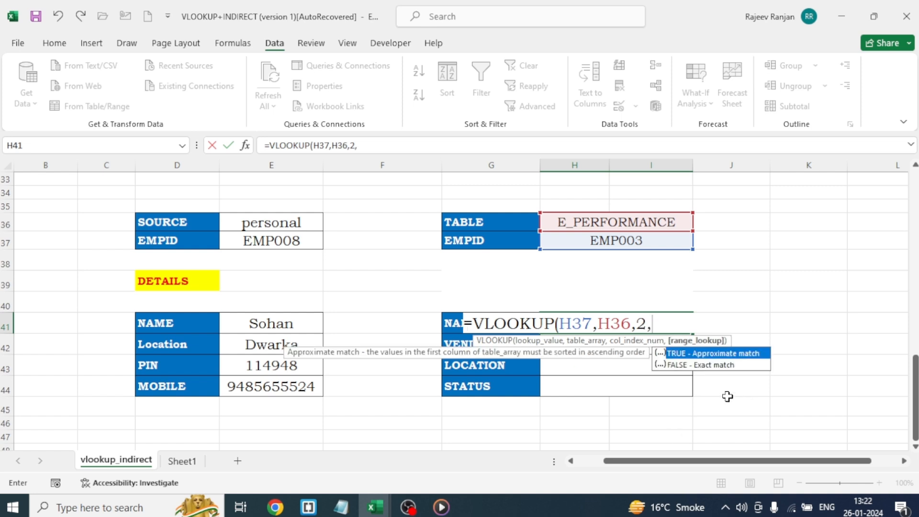
{"action": "type", "text": "0)"}
{"action": "key", "text": "Return"}
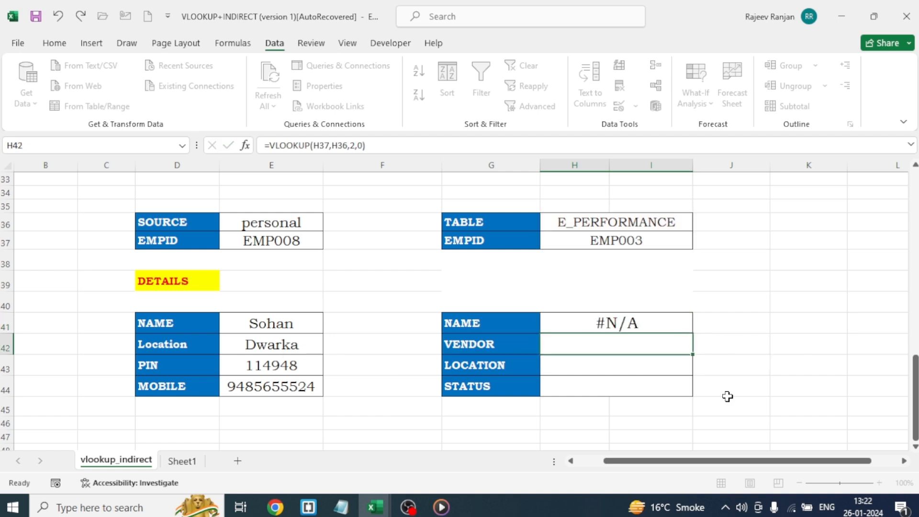
Step: In the H41 formula, replace the table array H36 with INDIRECT(H36) and commit the formula
{"action": "left_click", "coordinate": [618, 324]}
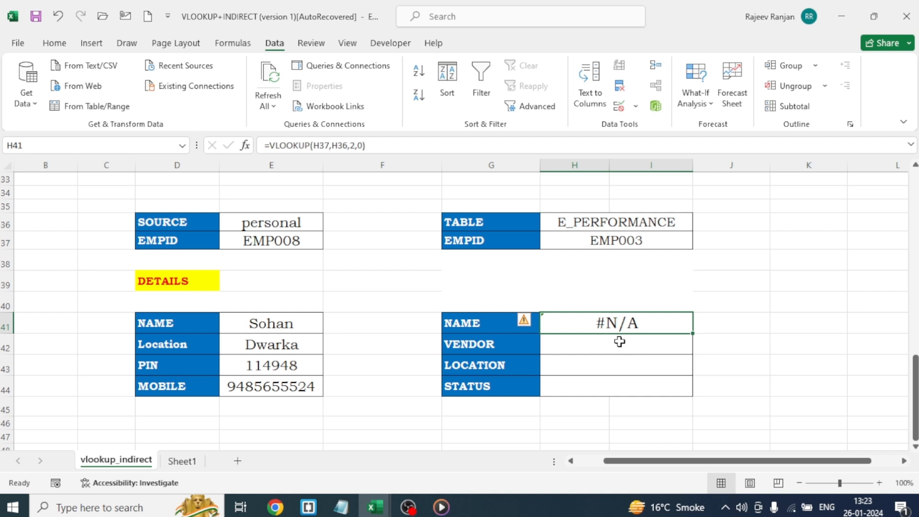
{"action": "left_click", "coordinate": [348, 146]}
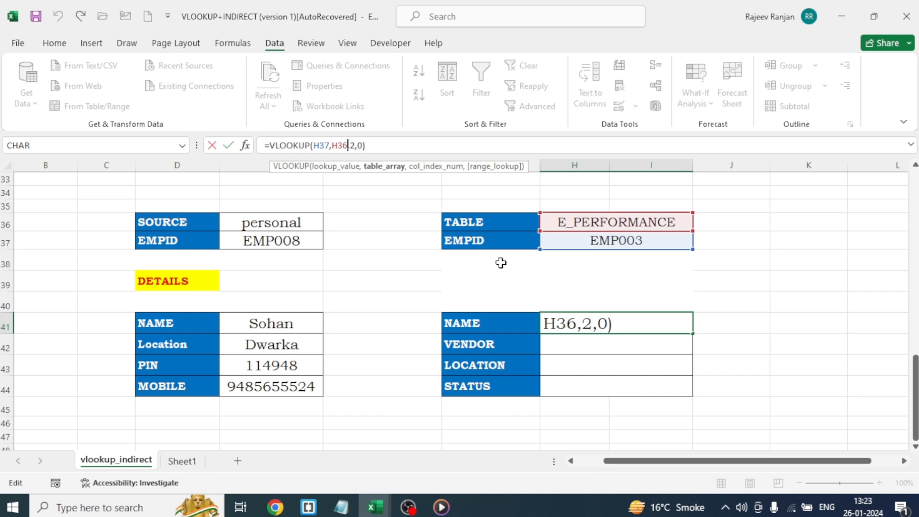
{"action": "key", "text": "BackSpace"}
{"action": "key", "text": "BackSpace"}
{"action": "key", "text": "BackSpace"}
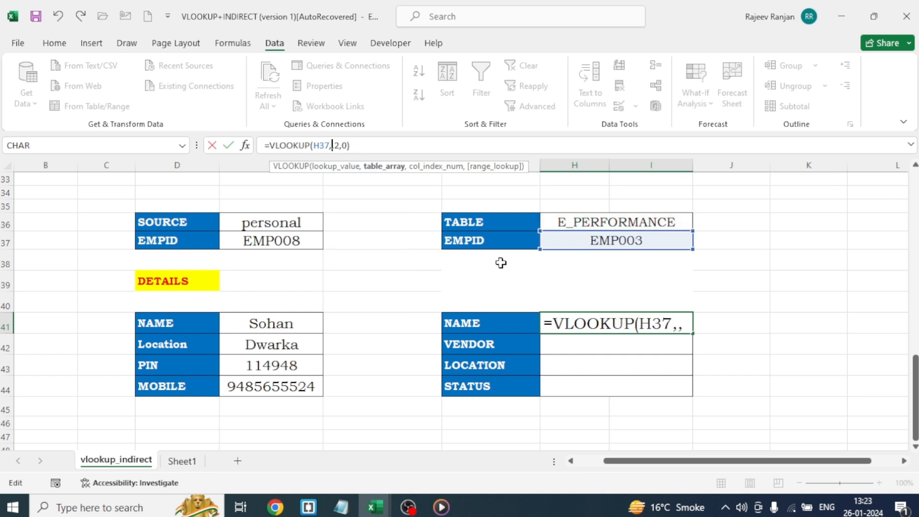
{"action": "type", "text": "INDI"}
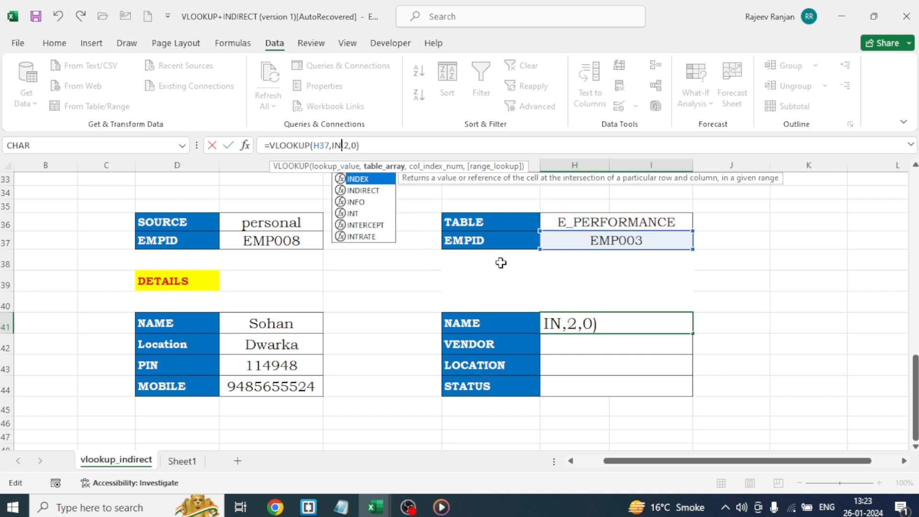
{"action": "key", "text": "Tab"}
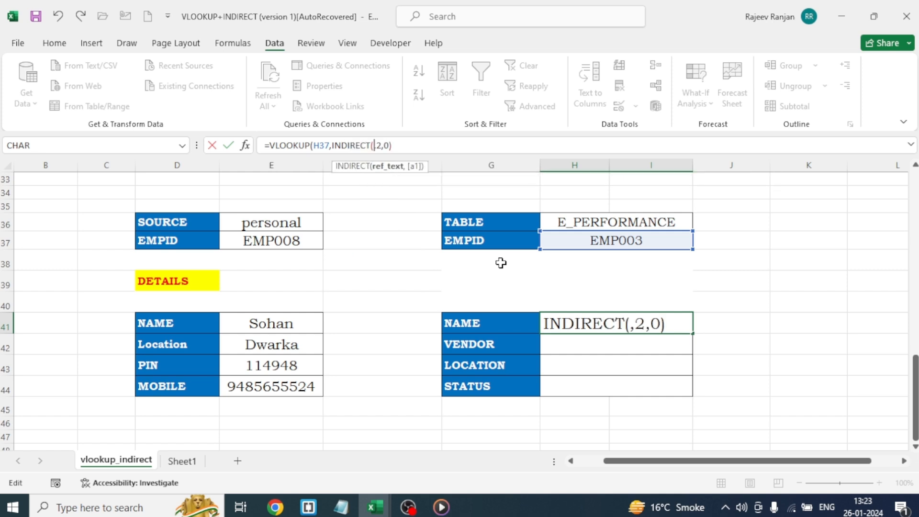
{"action": "left_click", "coordinate": [641, 221]}
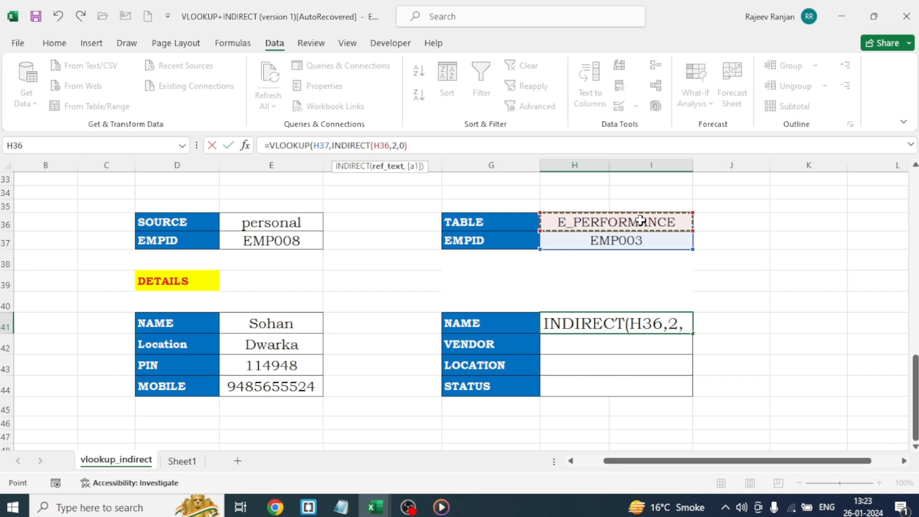
{"action": "type", "text": ")"}
{"action": "key", "text": "Return"}
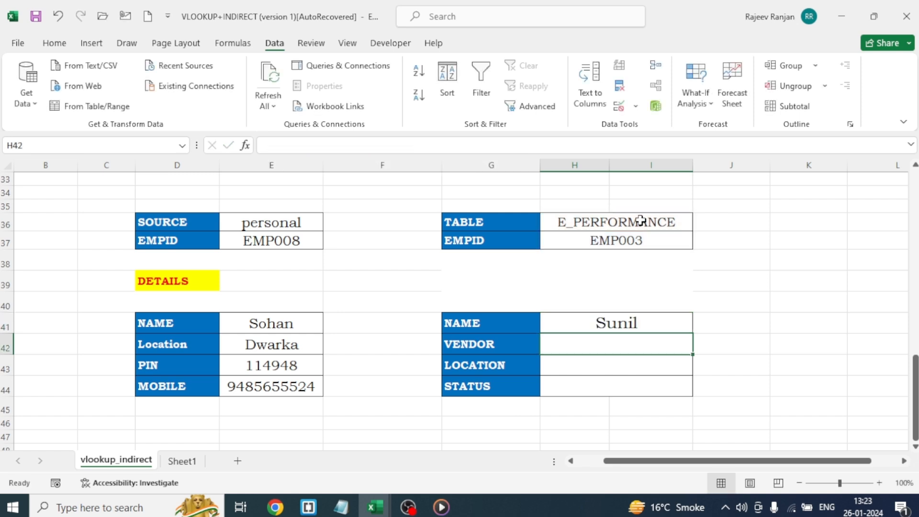
Step: Test the H41 lookup by setting the TABLE cell H36 to E_PERSONAL
{"action": "left_click", "coordinate": [613, 327]}
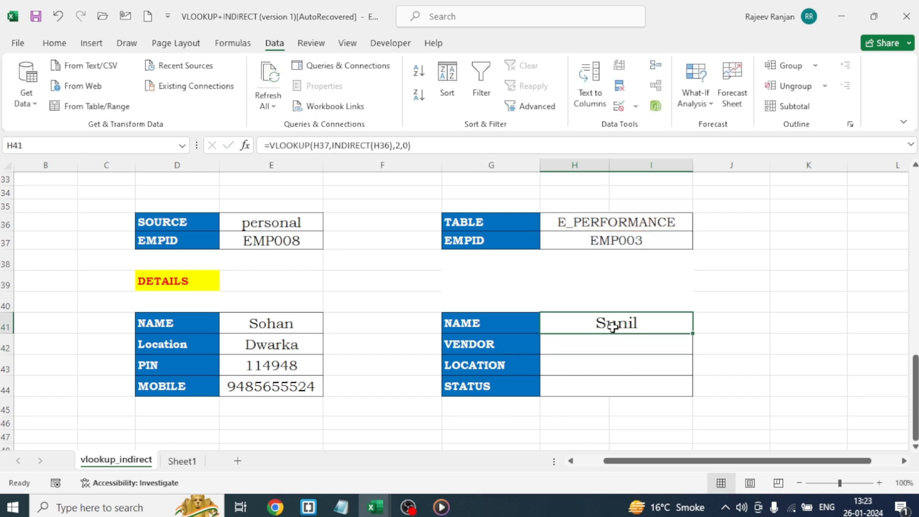
{"action": "left_click", "coordinate": [642, 221]}
{"action": "left_click", "coordinate": [699, 225]}
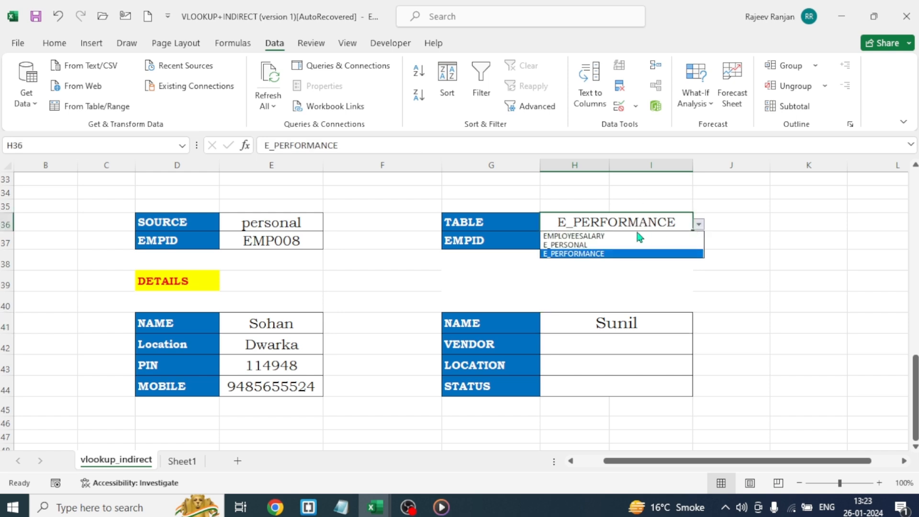
{"action": "left_click", "coordinate": [598, 244]}
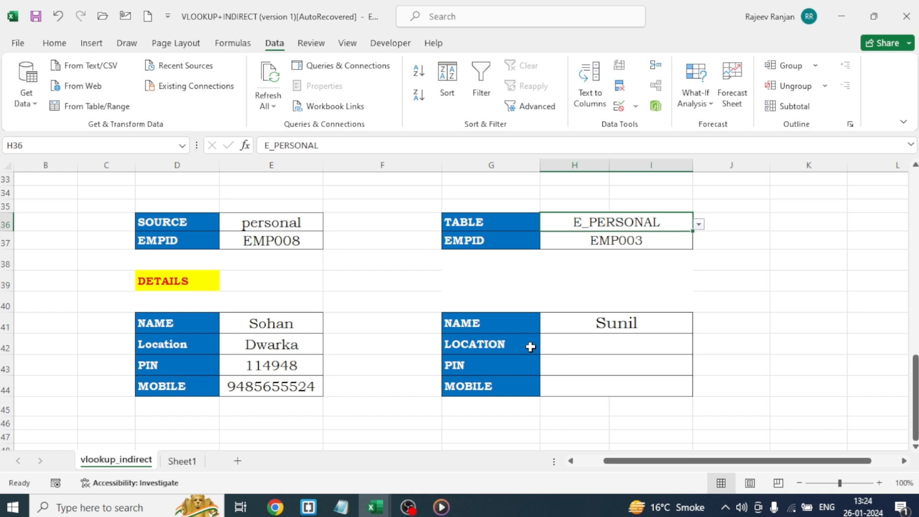
Step: Make the H37 and H36 references in the H41 formula absolute and fill the formula down to H44
{"action": "left_click", "coordinate": [598, 322]}
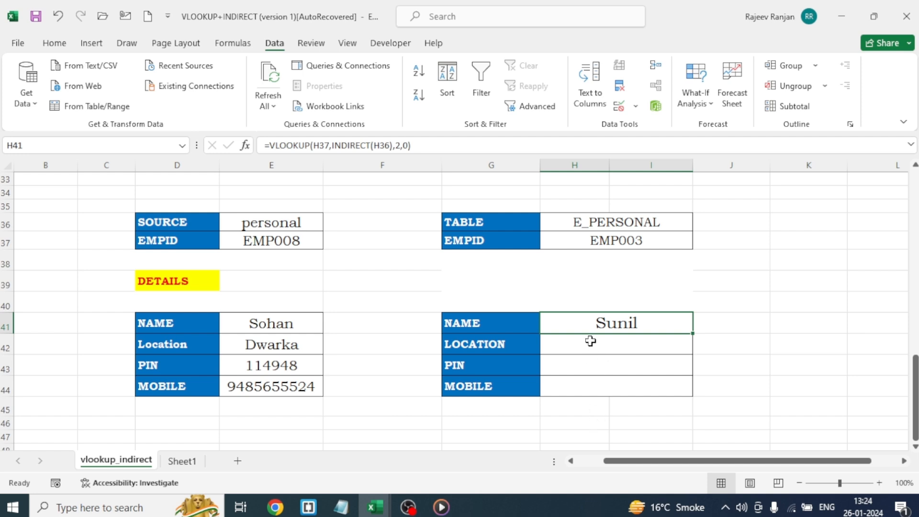
{"action": "double_click", "coordinate": [314, 145]}
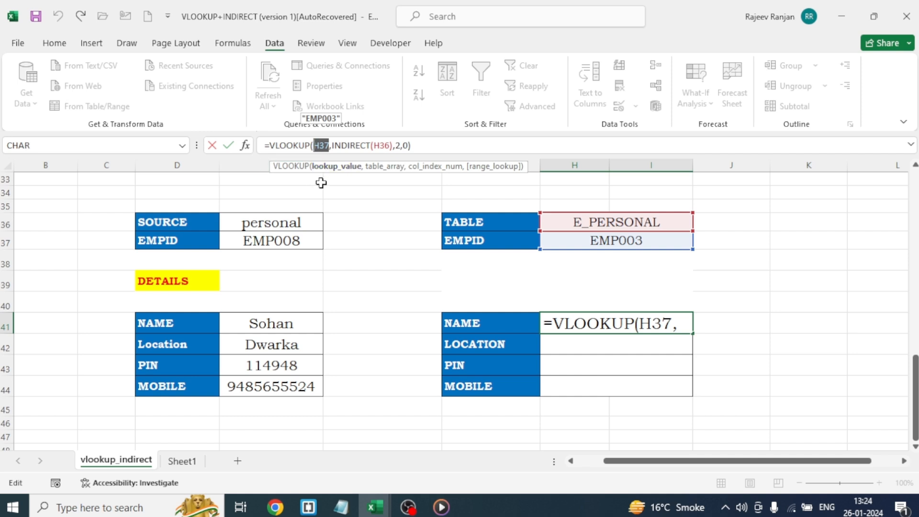
{"action": "key", "text": "F4"}
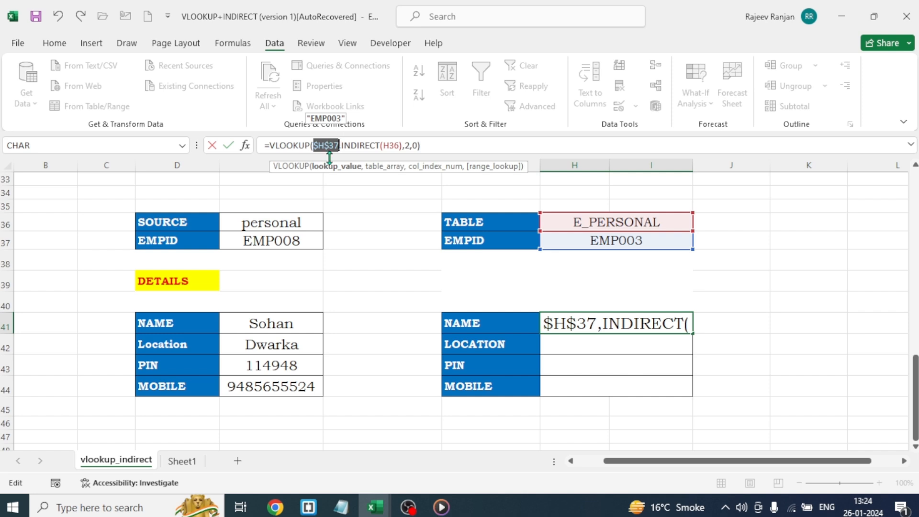
{"action": "left_click_drag", "start_coordinate": [400, 145], "coordinate": [385, 145]}
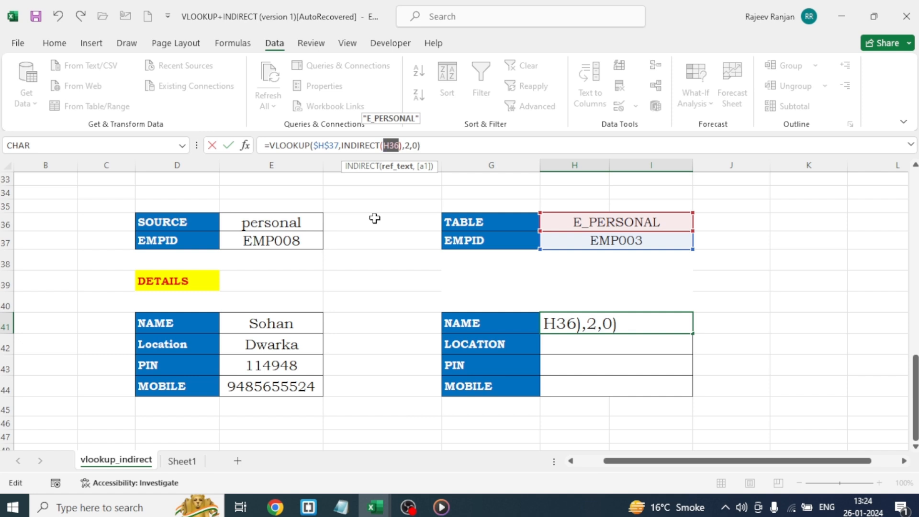
{"action": "key", "text": "F4"}
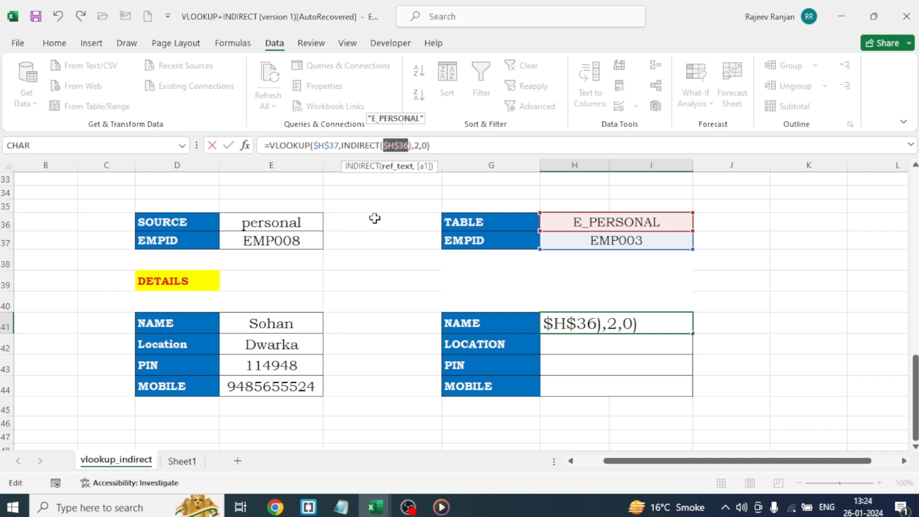
{"action": "left_click", "coordinate": [444, 148]}
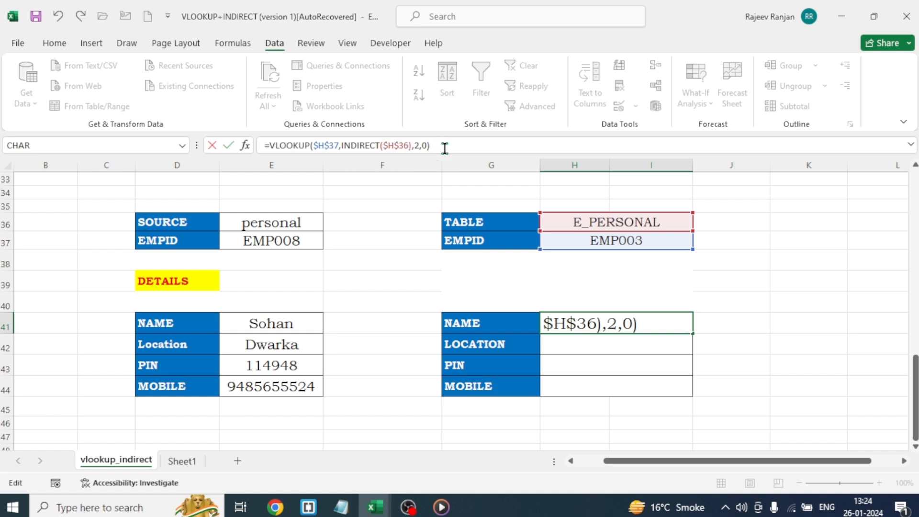
{"action": "key", "text": "Return"}
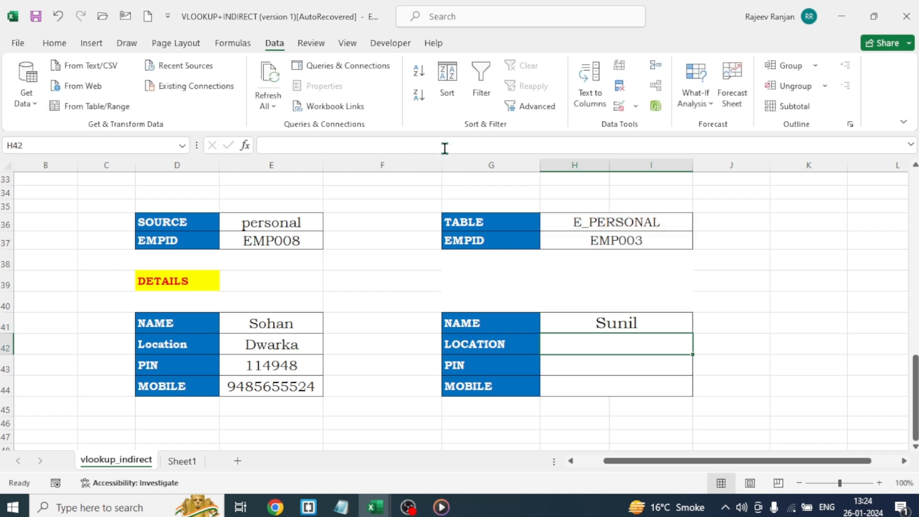
{"action": "left_click", "coordinate": [633, 326]}
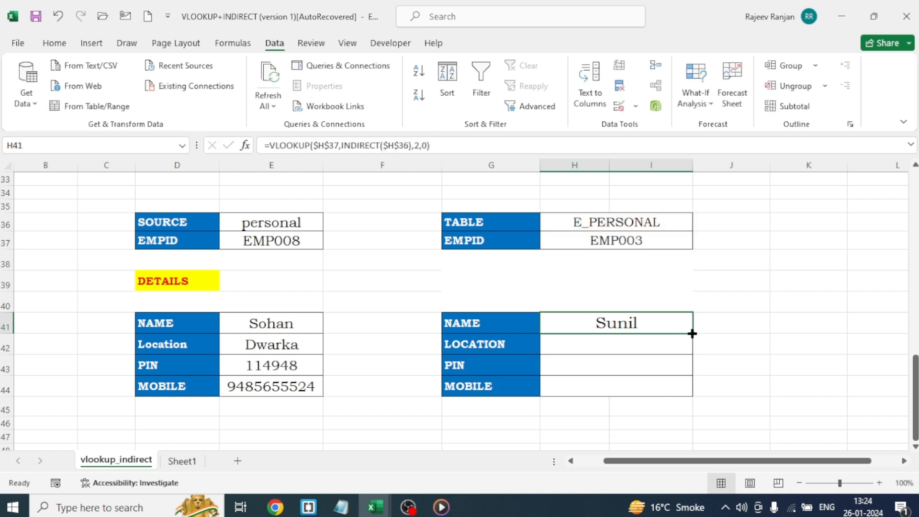
{"action": "left_click_drag", "start_coordinate": [690, 350], "coordinate": [689, 393]}
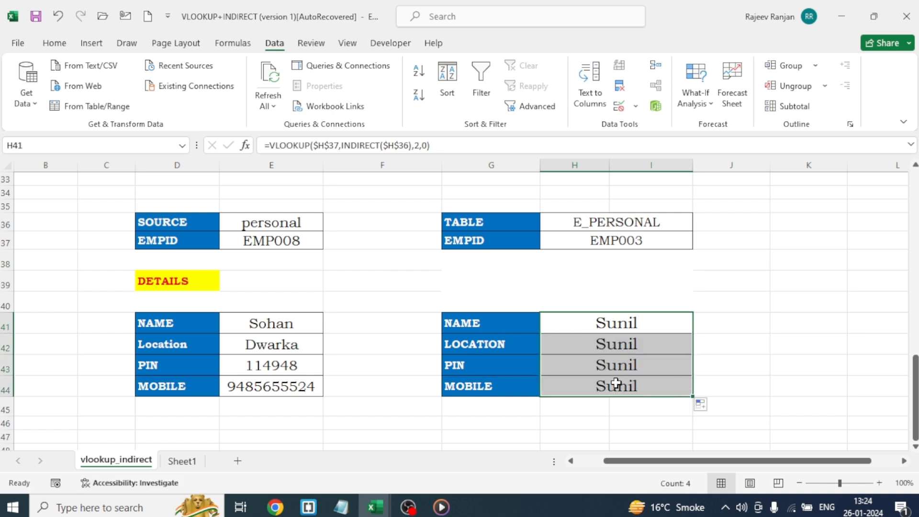
Step: Set the column index of the VLOOKUP formula in the LOCATION cell H42 to 3
{"action": "left_click", "coordinate": [611, 343]}
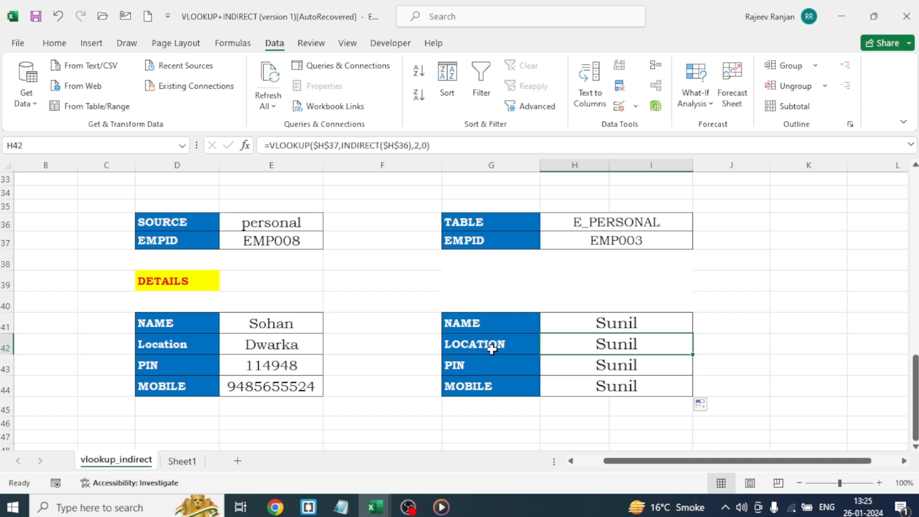
{"action": "left_click", "coordinate": [421, 145]}
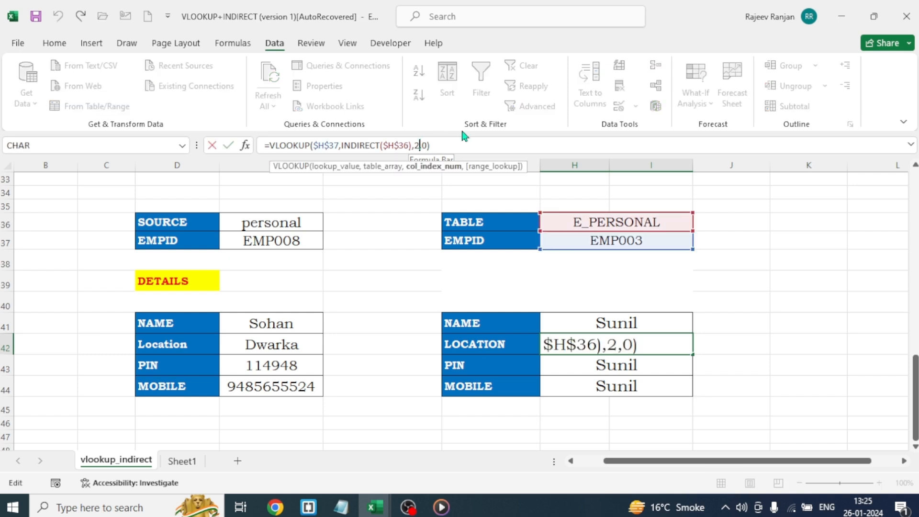
{"action": "key", "text": "BackSpace"}
{"action": "type", "text": "3"}
{"action": "key", "text": "Return"}
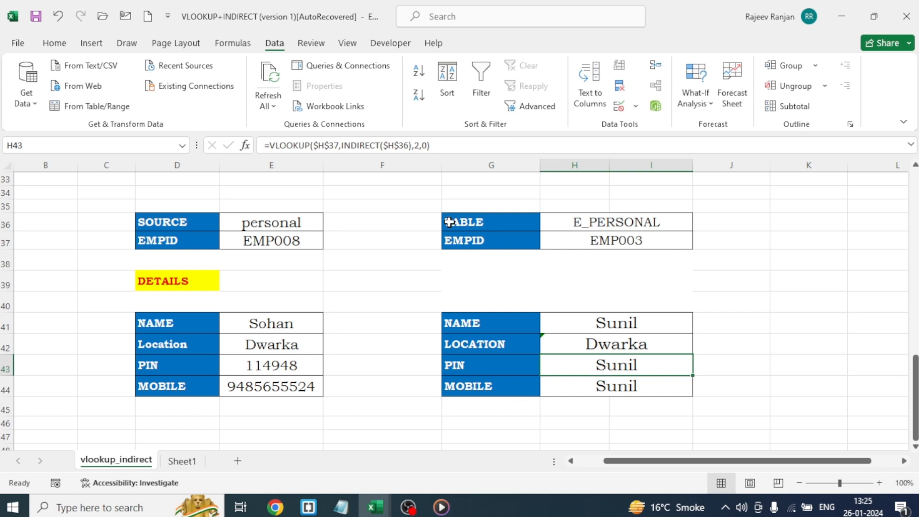
Step: Set the column index of the VLOOKUP formula in the PIN cell H43 to 4
{"action": "left_click", "coordinate": [419, 145]}
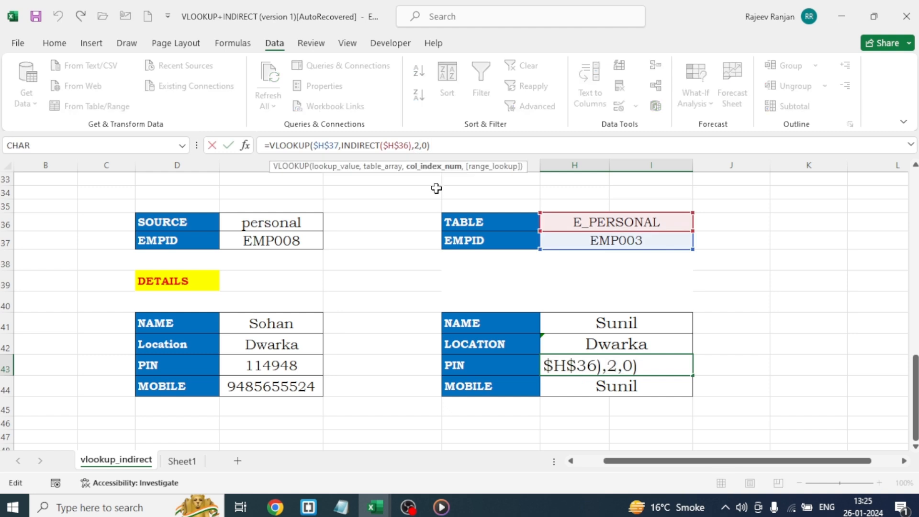
{"action": "key", "text": "BackSpace"}
{"action": "type", "text": "4"}
{"action": "key", "text": "Return"}
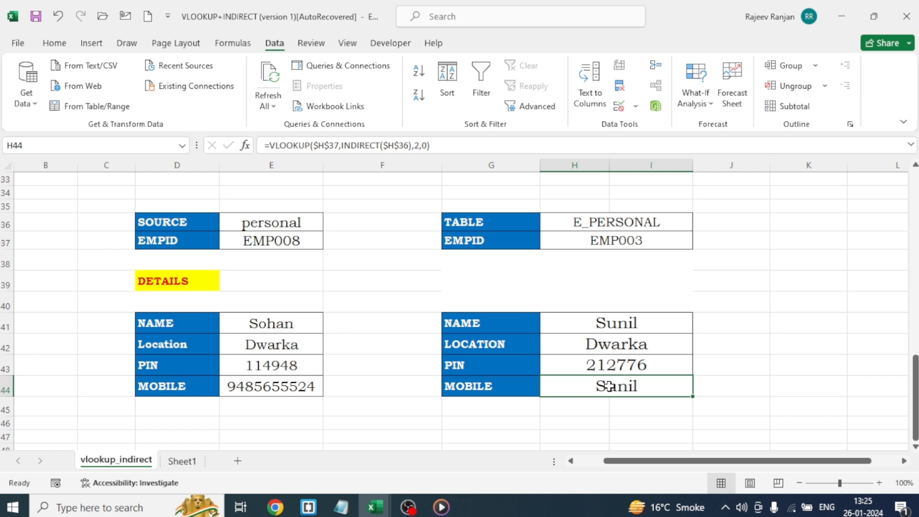
Step: Set the column index of the VLOOKUP formula in the MOBILE cell H44 to 5
{"action": "left_click", "coordinate": [420, 146]}
{"action": "key", "text": "BackSpace"}
{"action": "type", "text": "5"}
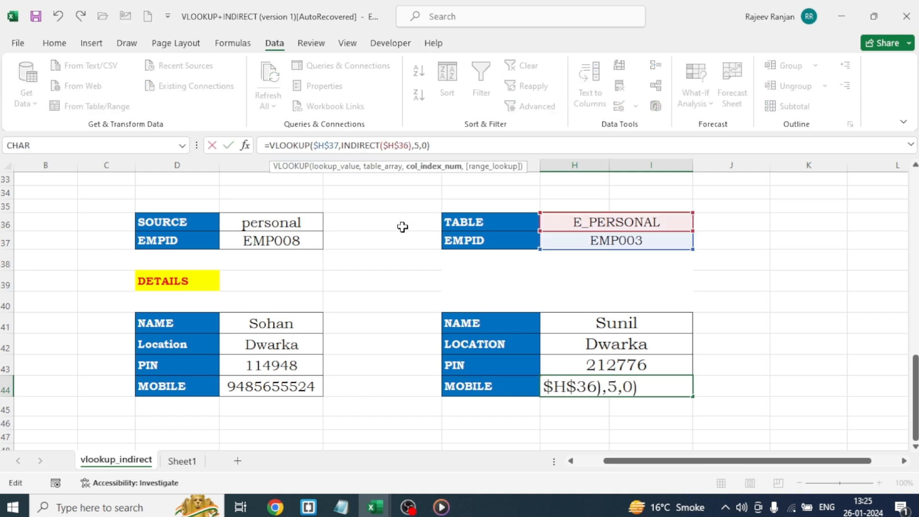
{"action": "key", "text": "Return"}
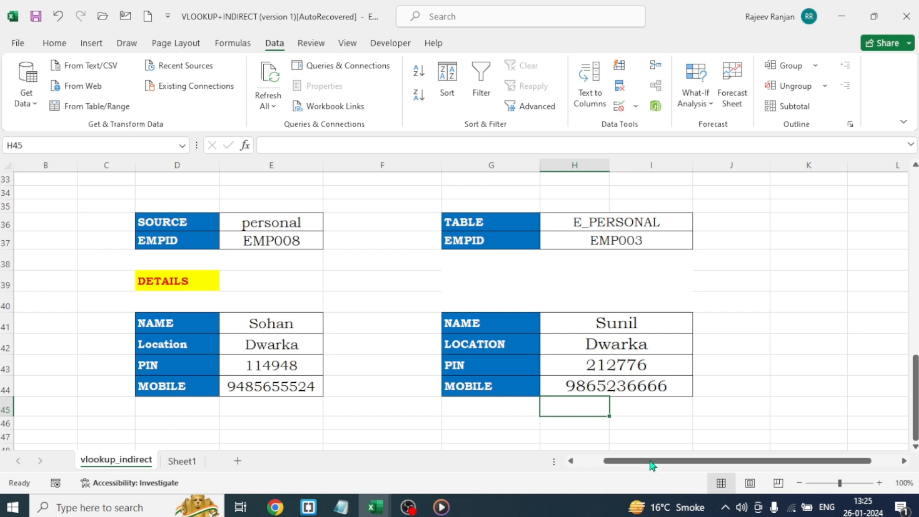
{"action": "left_click", "coordinate": [723, 407]}
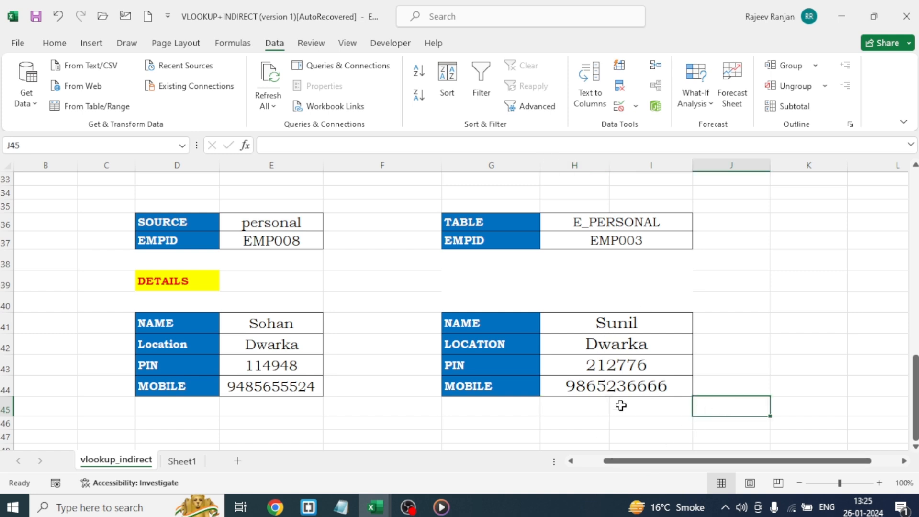
Step: Choose EMPLOYEESALARY as the table in H36 and EMP004 as the employee ID in H37
{"action": "left_click", "coordinate": [659, 223]}
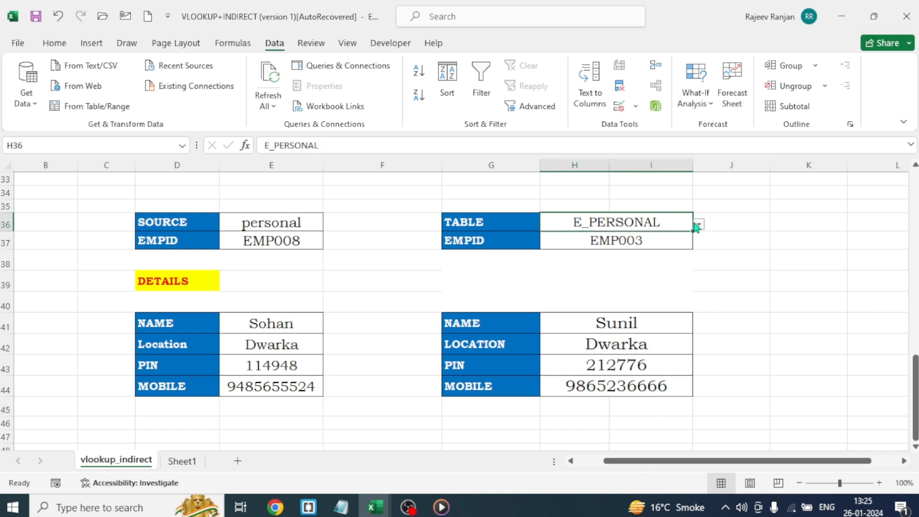
{"action": "left_click", "coordinate": [699, 225]}
{"action": "left_click", "coordinate": [595, 236]}
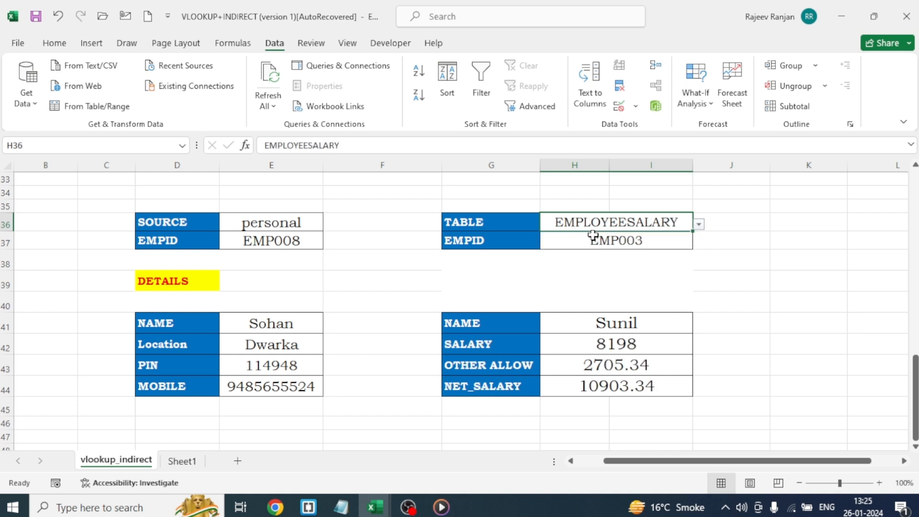
{"action": "left_click", "coordinate": [667, 239]}
{"action": "left_click", "coordinate": [699, 242]}
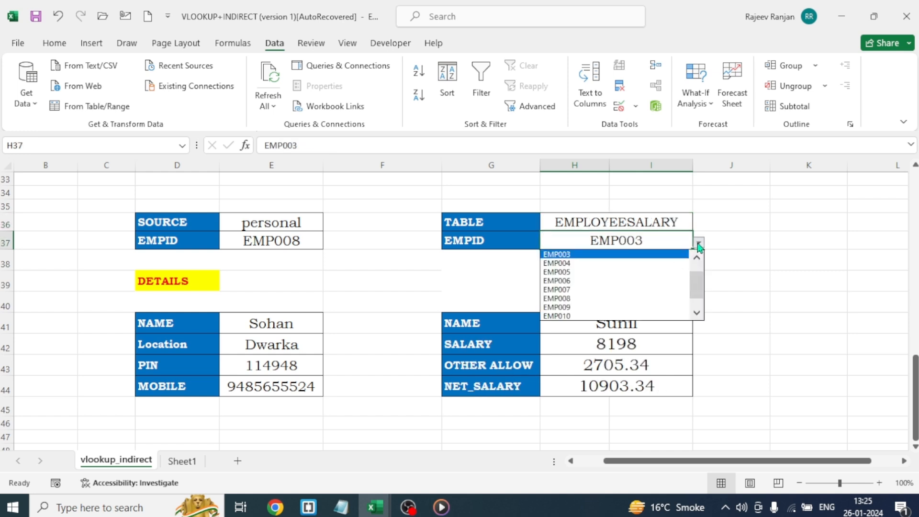
{"action": "left_click", "coordinate": [584, 264]}
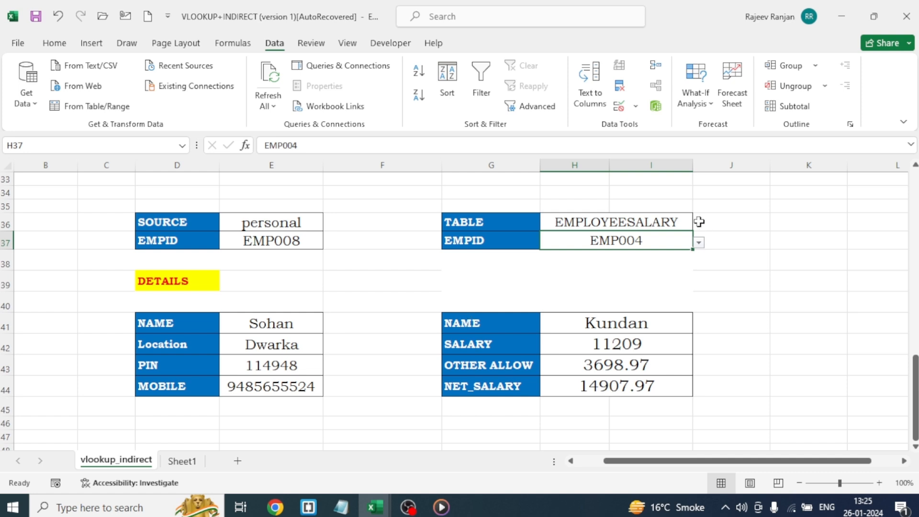
Step: Test the lookup form by switching the table in H36 to E_PERSONAL and then to E_PERFORMANCE
{"action": "left_click", "coordinate": [679, 222]}
{"action": "left_click", "coordinate": [700, 224]}
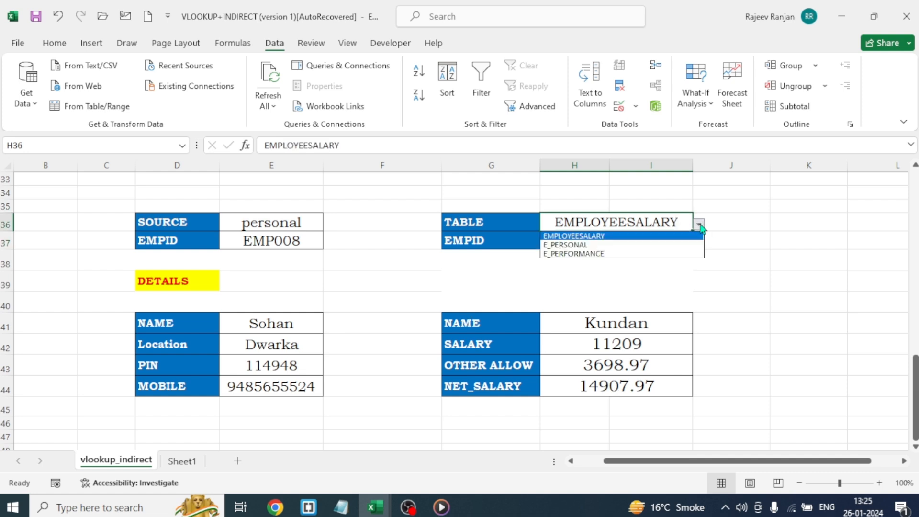
{"action": "left_click", "coordinate": [617, 245]}
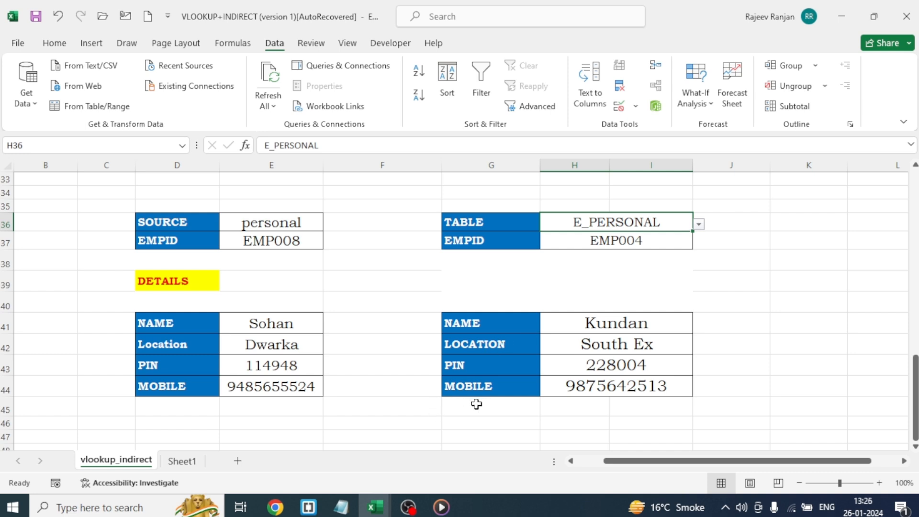
{"action": "left_click", "coordinate": [699, 224]}
{"action": "left_click", "coordinate": [604, 254]}
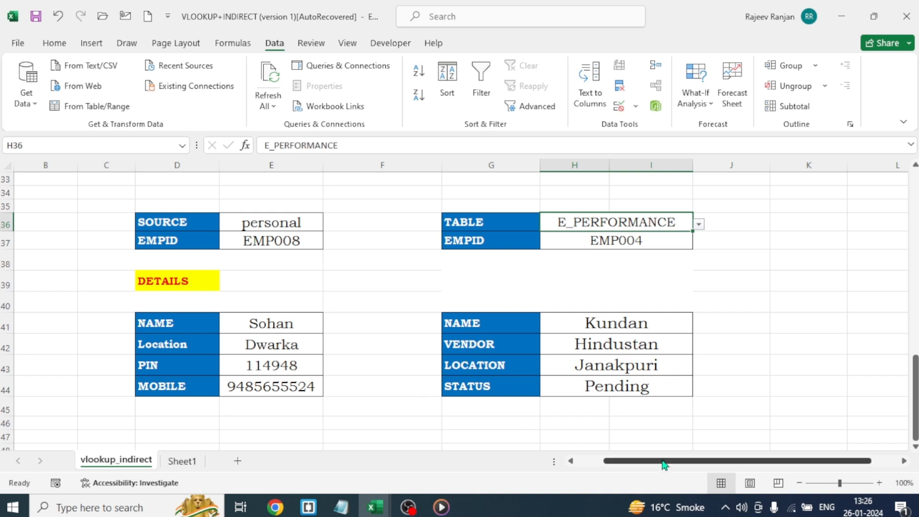
Step: Switch the table in H36 back to EMPLOYEESALARY and select the NAME result in H41 to review its formula
{"action": "left_click", "coordinate": [699, 224]}
{"action": "left_click", "coordinate": [604, 236]}
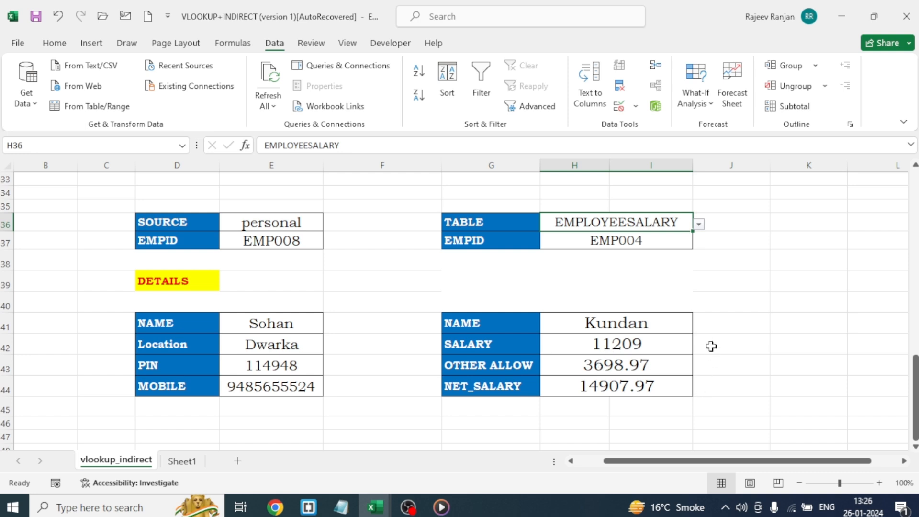
{"action": "left_click", "coordinate": [617, 326]}
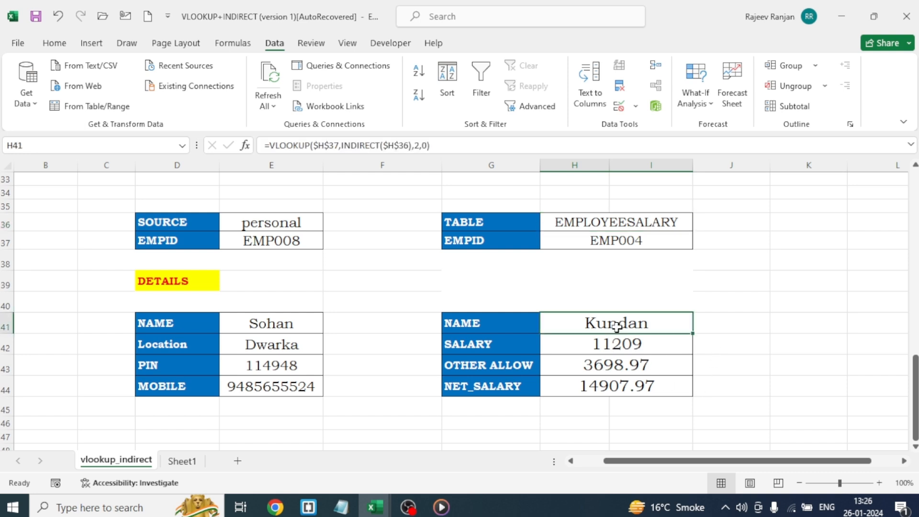